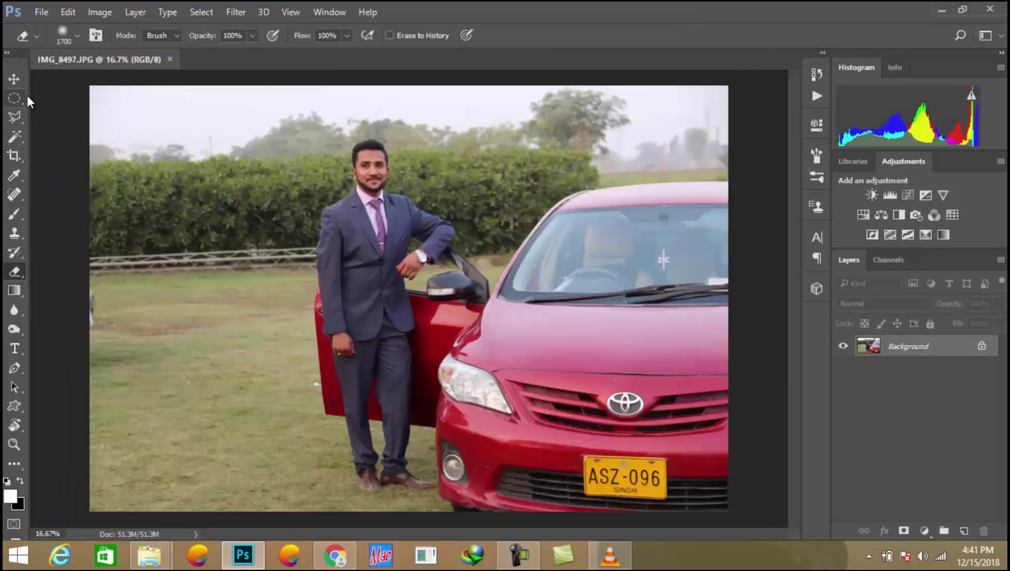
Copy a rectangular full-height strip of lawn, hedge and sky from the photo's left edge to a new layer and move it over the right side.
right_click(15, 97)
click(38, 95)
mouse_move(87, 83)
mouse_down()
mouse_move(168, 182)
mouse_move(308, 517)
mouse_move(251, 523)
mouse_up()
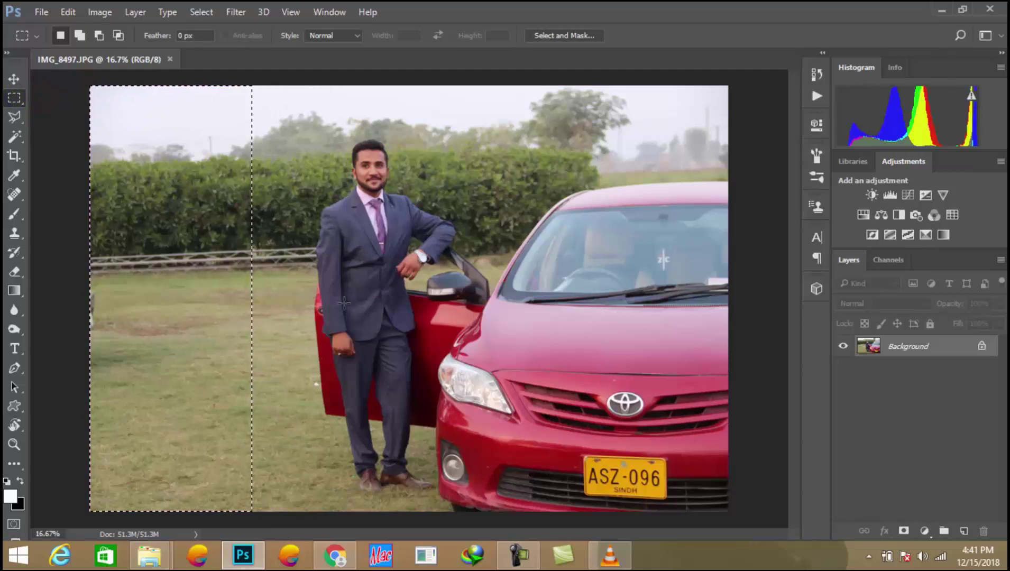
key(ctrl+j)
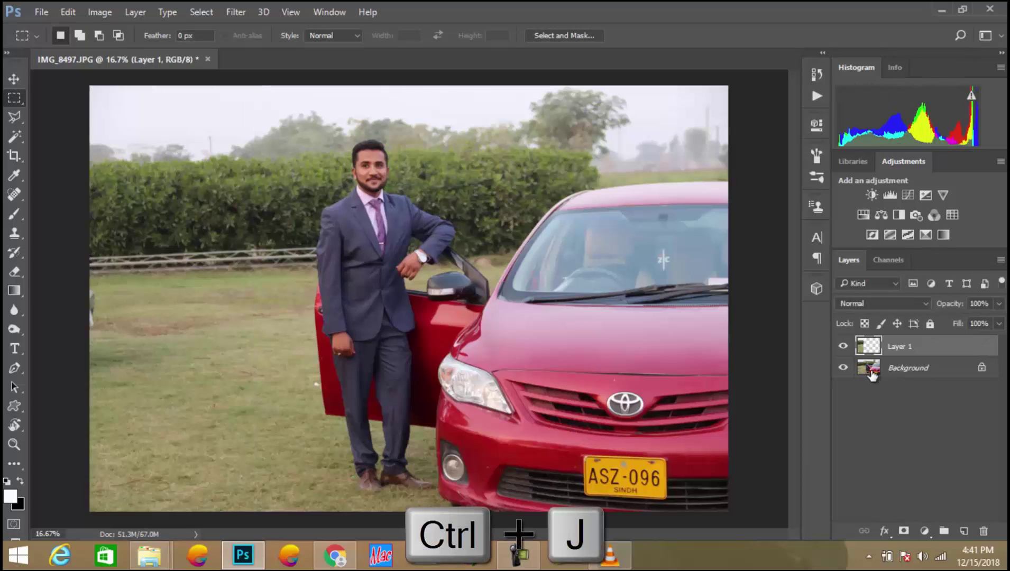
key(v)
drag(292, 267, 677, 229)
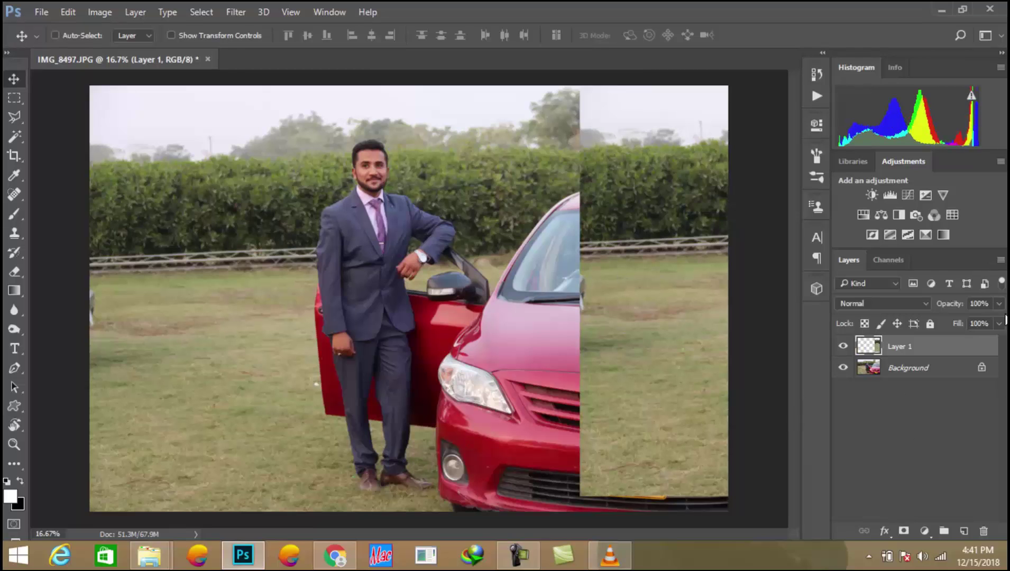
Crop away the strip of lawn and hedge at the photo's left side.
click(951, 369)
key(c)
drag(91, 297, 171, 304)
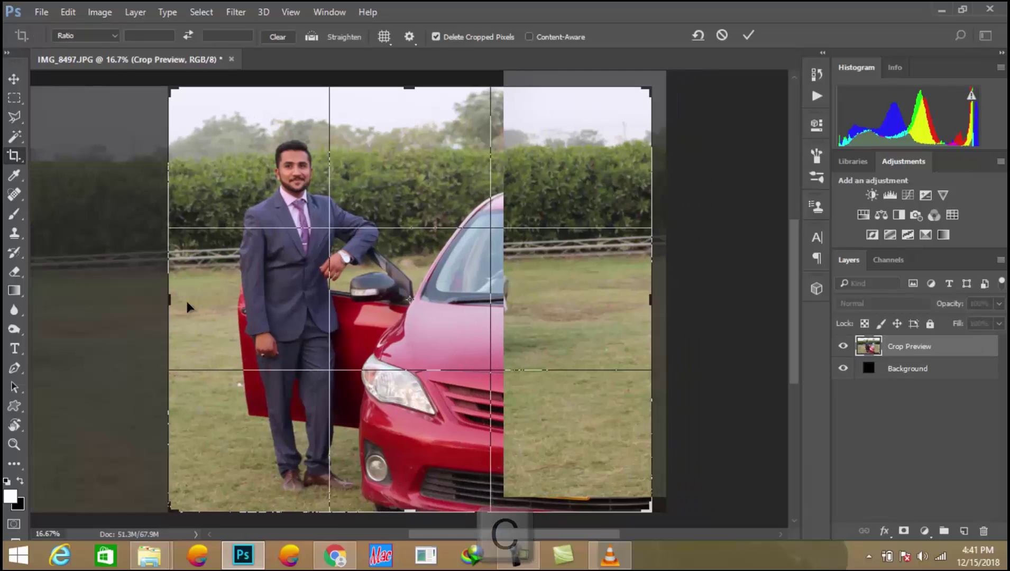
key(Return)
Lower Layer 1's opacity to 49%, outline the car with the Polygonal Lasso and delete the copied strip covering it.
click(971, 349)
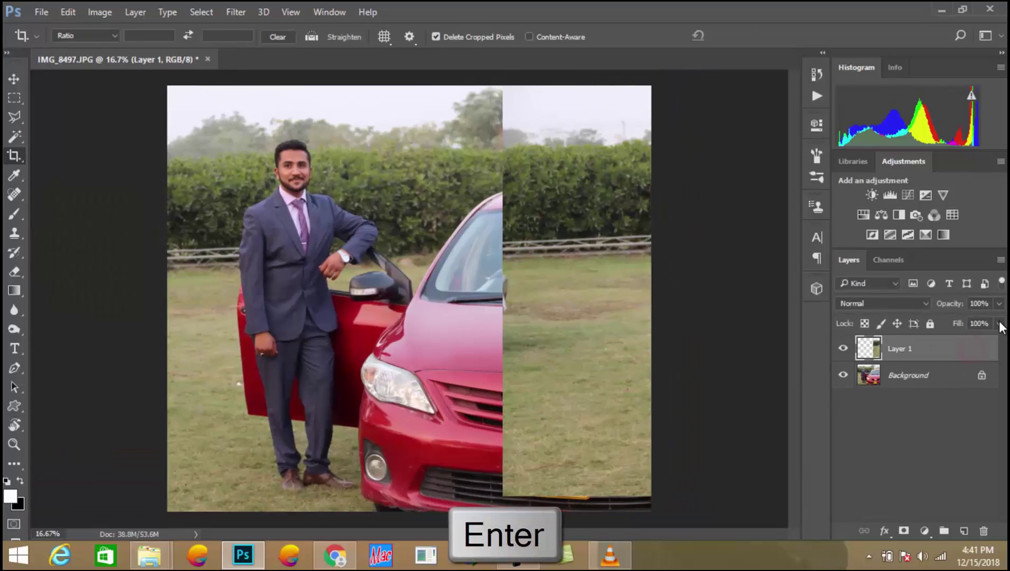
drag(968, 320, 963, 319)
click(14, 117)
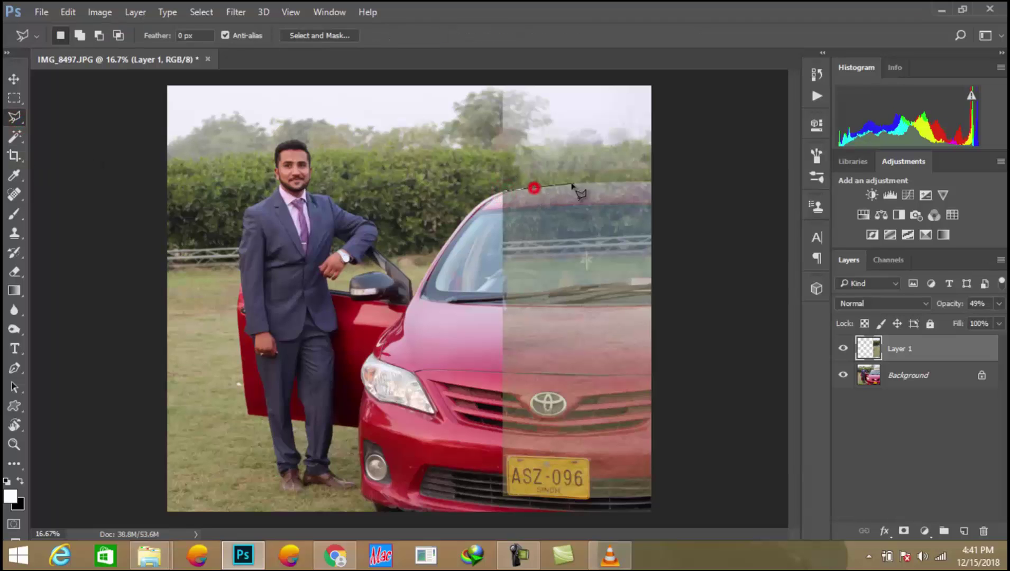
click(656, 183)
click(734, 276)
click(739, 447)
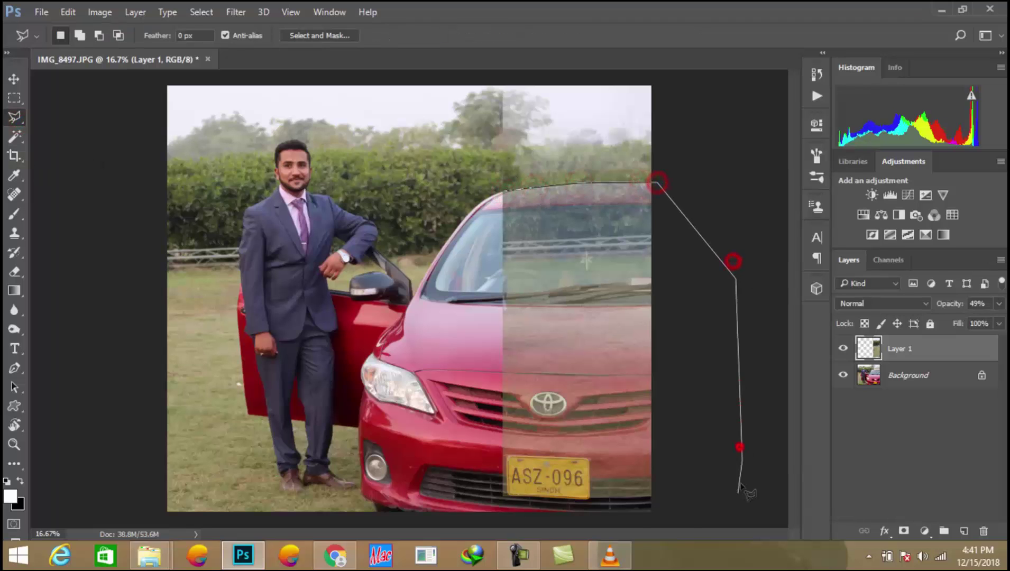
click(441, 269)
key(Delete)
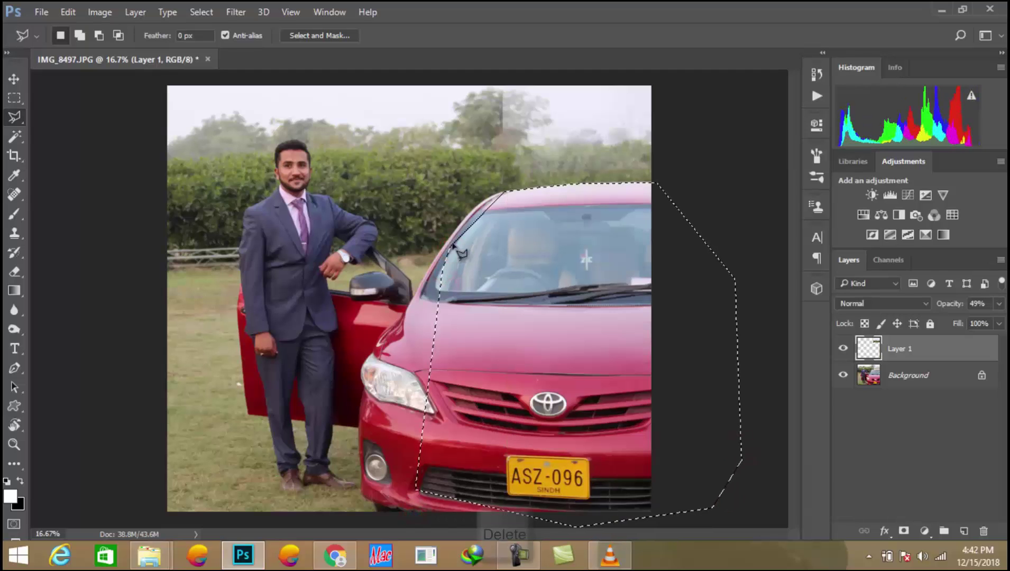
Clear the selection around the car and set Layer 1's opacity to 100%.
click(764, 226)
double_click(712, 250)
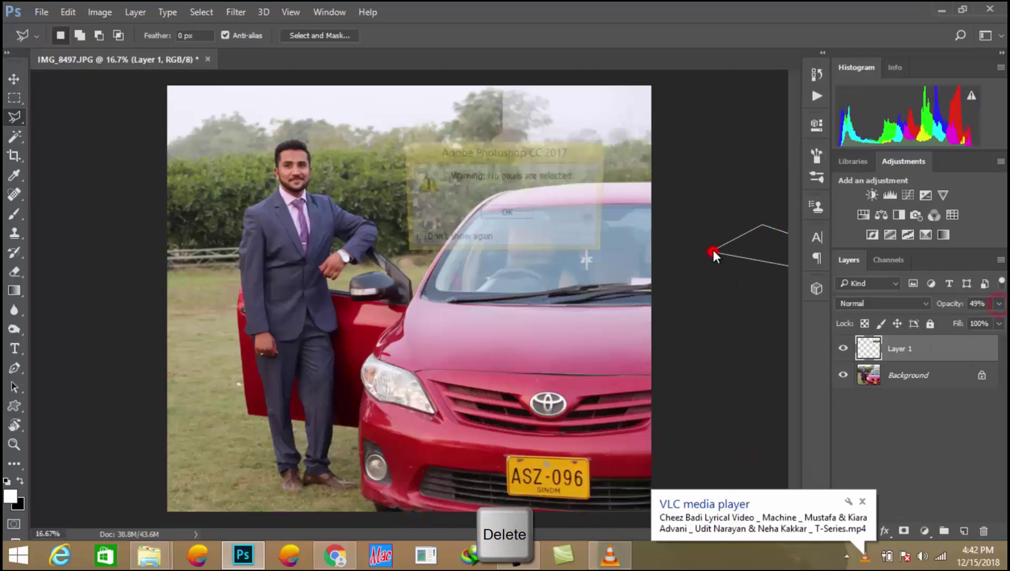
click(514, 218)
click(996, 303)
drag(966, 319, 1001, 321)
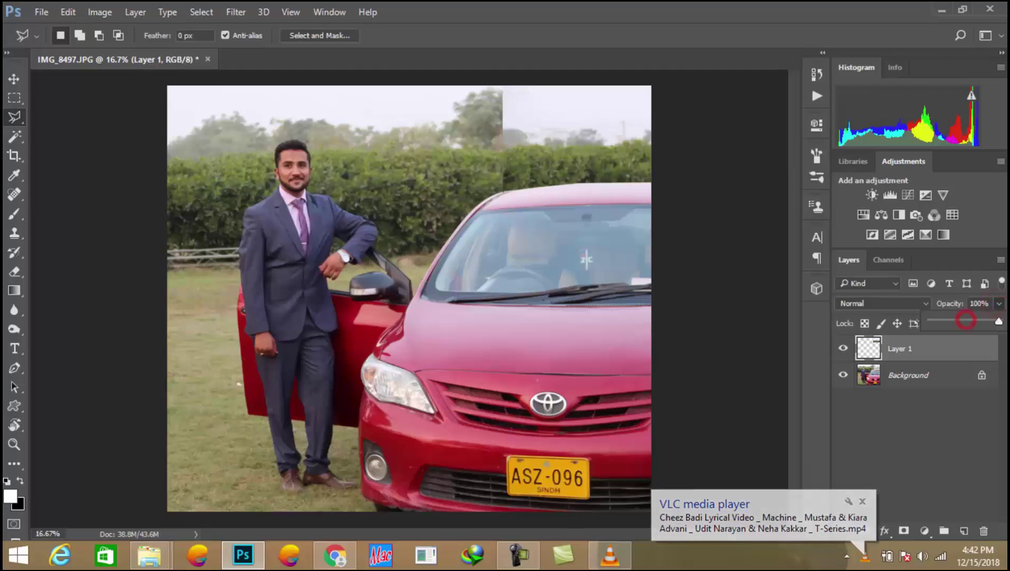
Erase Layer 1's hard vertical seam through the tree and sky, and its upper-right corner, with a soft 900 px Eraser.
key(e)
key(bracketleft)
key(bracketleft)
key(bracketleft)
key(bracketleft)
key(bracketleft)
key(bracketleft)
key(bracketleft)
key(bracketleft)
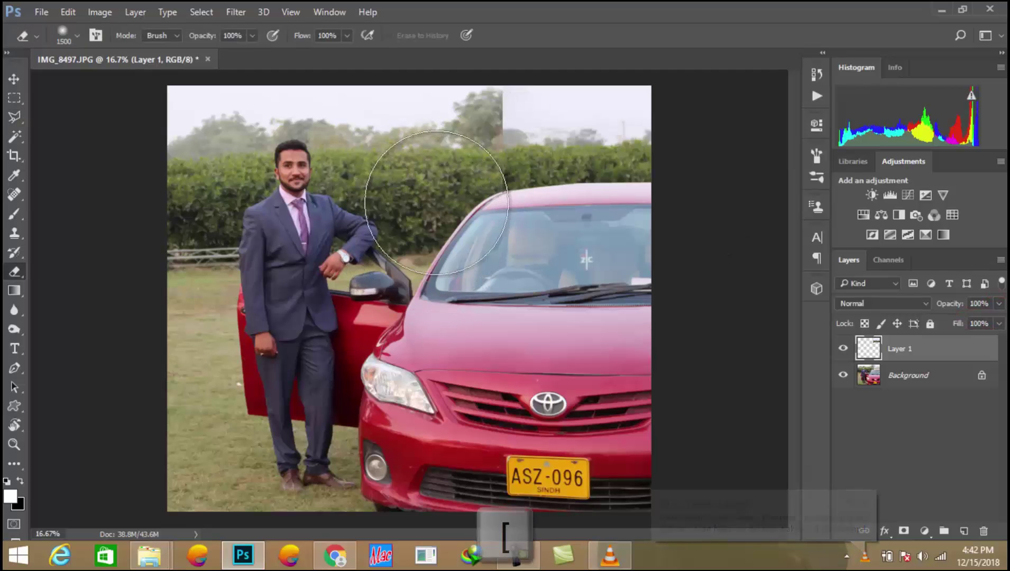
mouse_move(460, 103)
mouse_down()
mouse_move(512, 77)
mouse_move(505, 91)
mouse_up()
mouse_move(444, 103)
mouse_down()
mouse_move(578, 66)
mouse_move(494, 63)
mouse_move(526, 53)
mouse_up()
drag(491, 86, 527, 75)
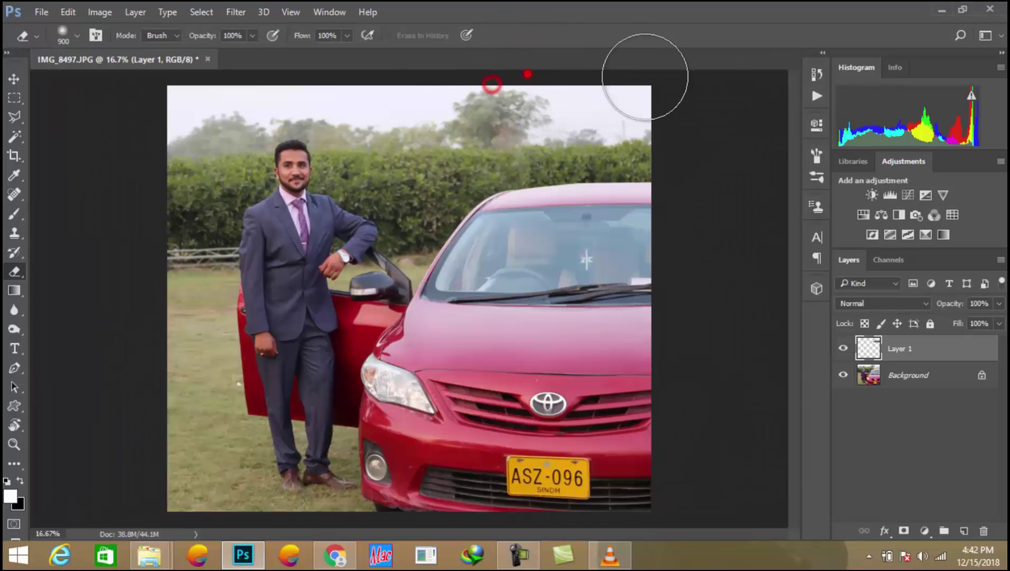
click(651, 86)
Clone hedge foliage over the blended area above the car roof on Layer 1 with a 400 px Clone Stamp.
key(d)
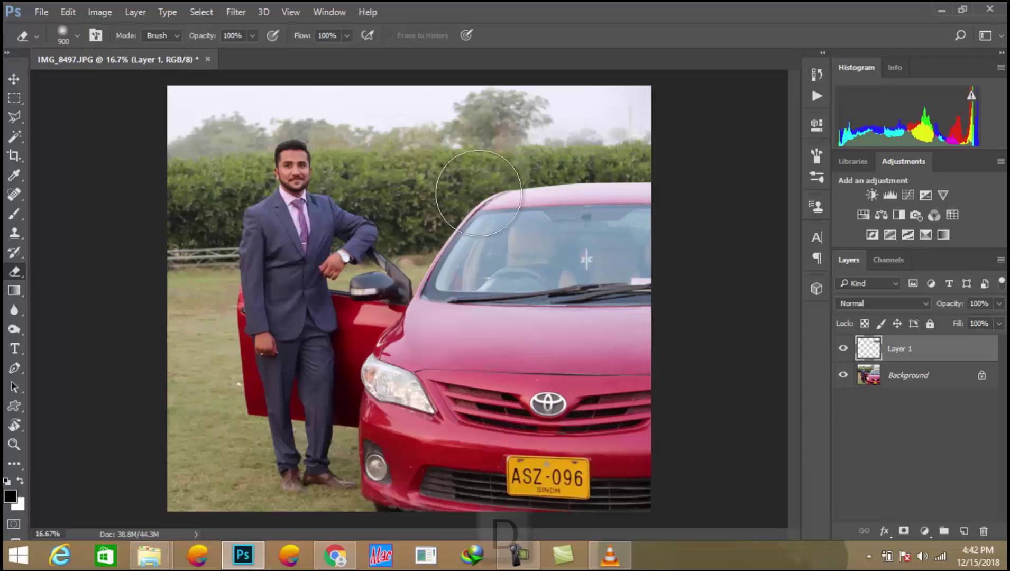
key(s)
key(bracketright)
key(bracketright)
key(bracketright)
key(bracketright)
key(bracketright)
key(bracketright)
key(bracketright)
key(bracketright)
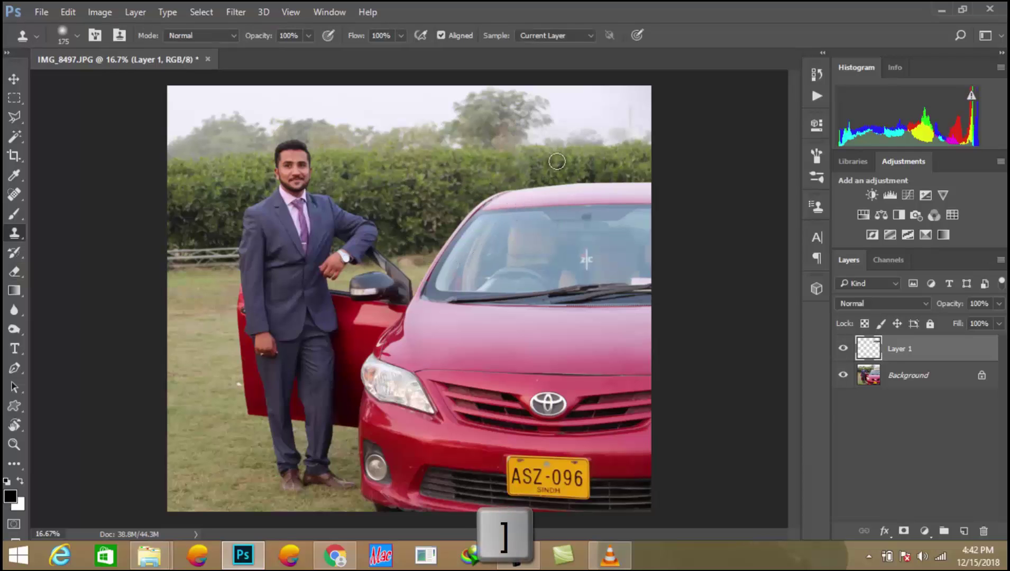
alt+click(514, 166)
scroll(722, 210, down, 1)
scroll(672, 197, up, 3)
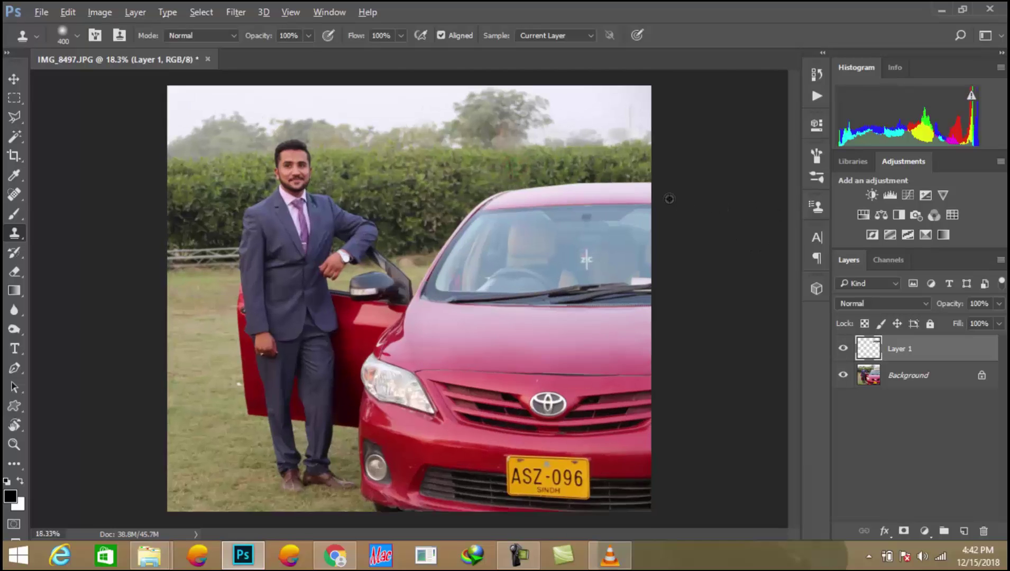
Duplicate the Background layer.
click(886, 380)
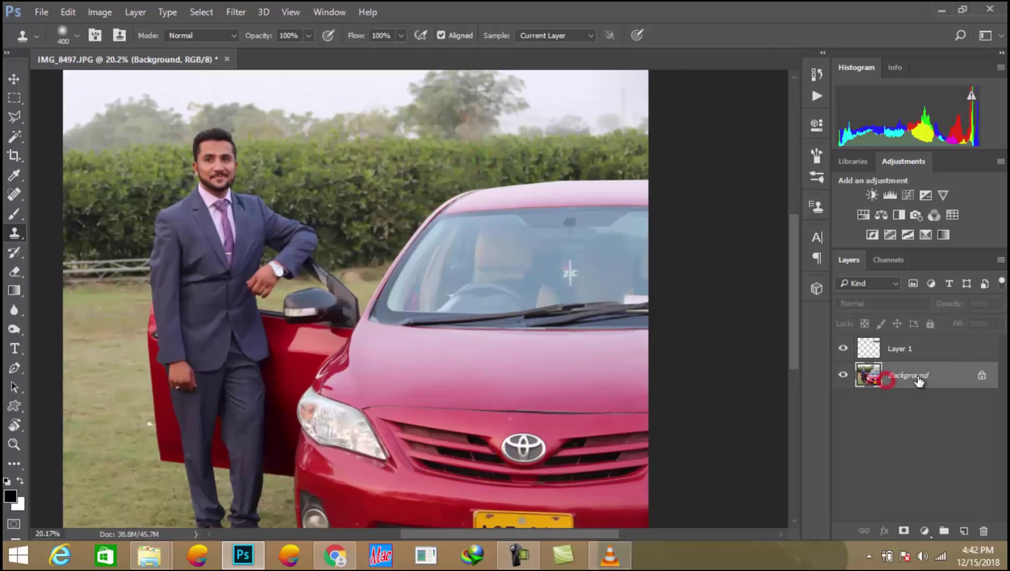
drag(925, 375, 963, 531)
scroll(509, 307, down, 1)
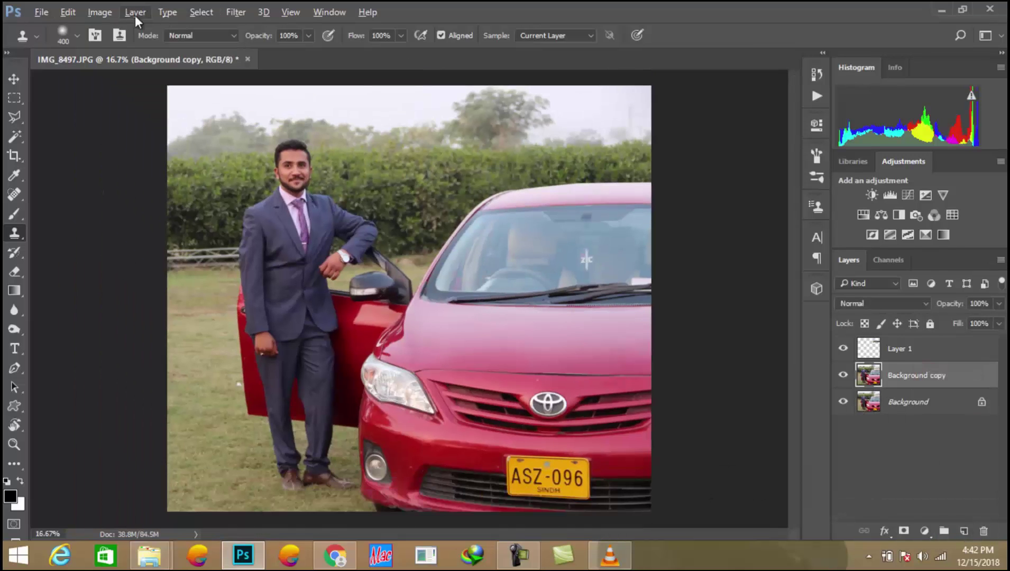
click(101, 12)
mouse_move(170, 49)
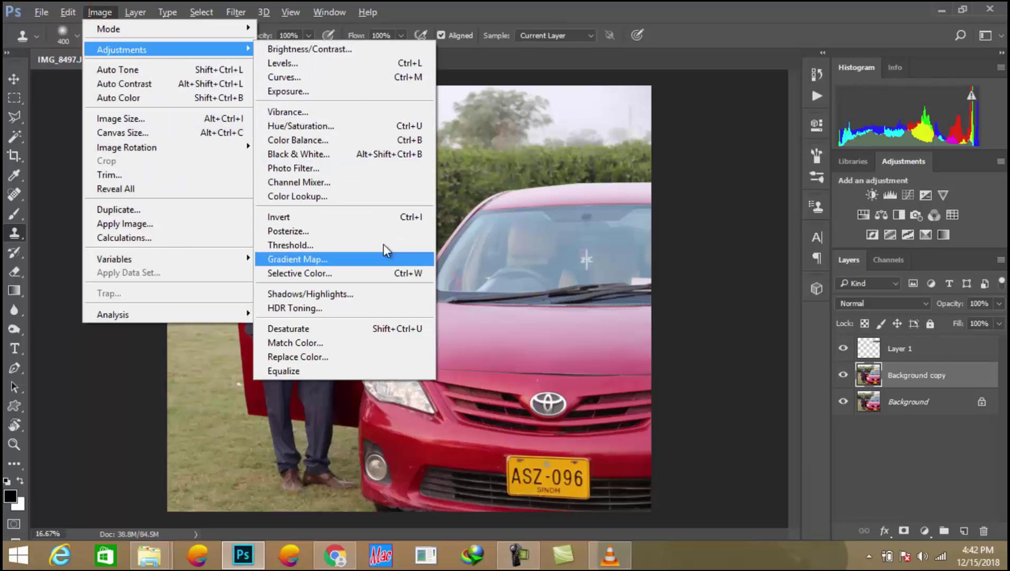
click(386, 137)
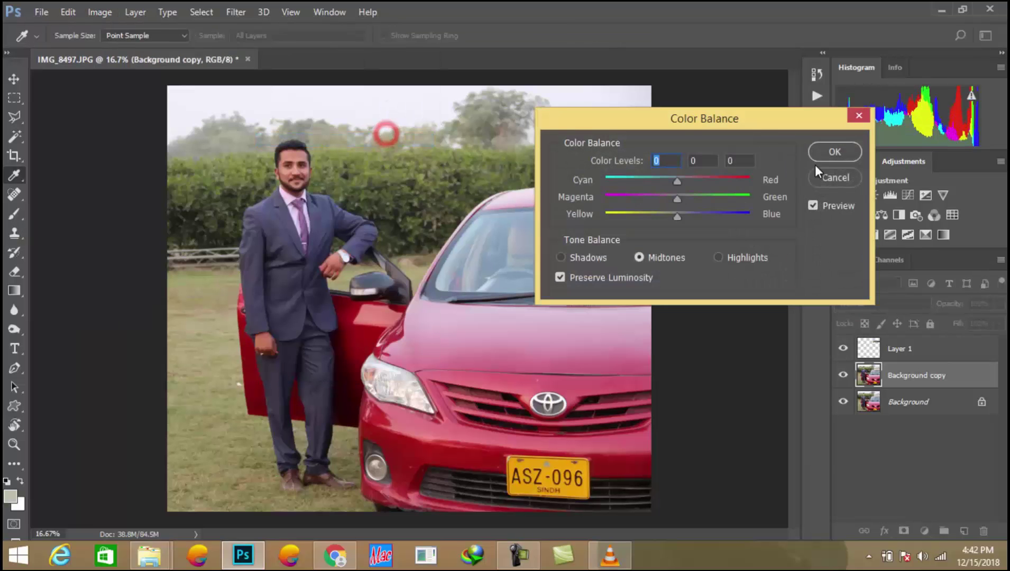
click(816, 173)
Apply Hue/Saturation to the Reds of Background copy with hue +11, saturation +72 and lightness -44.
click(95, 12)
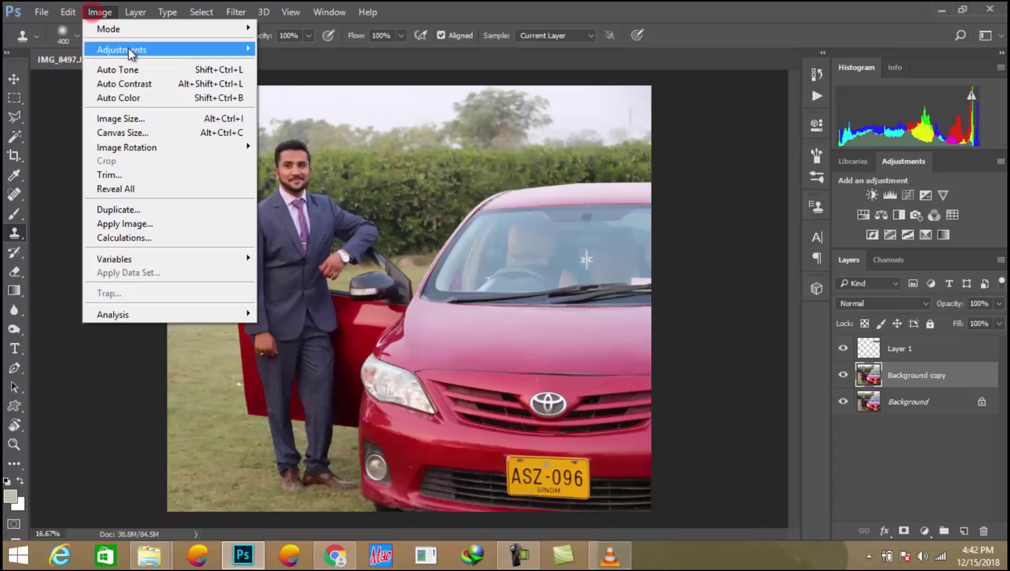
mouse_move(129, 53)
click(386, 131)
click(713, 221)
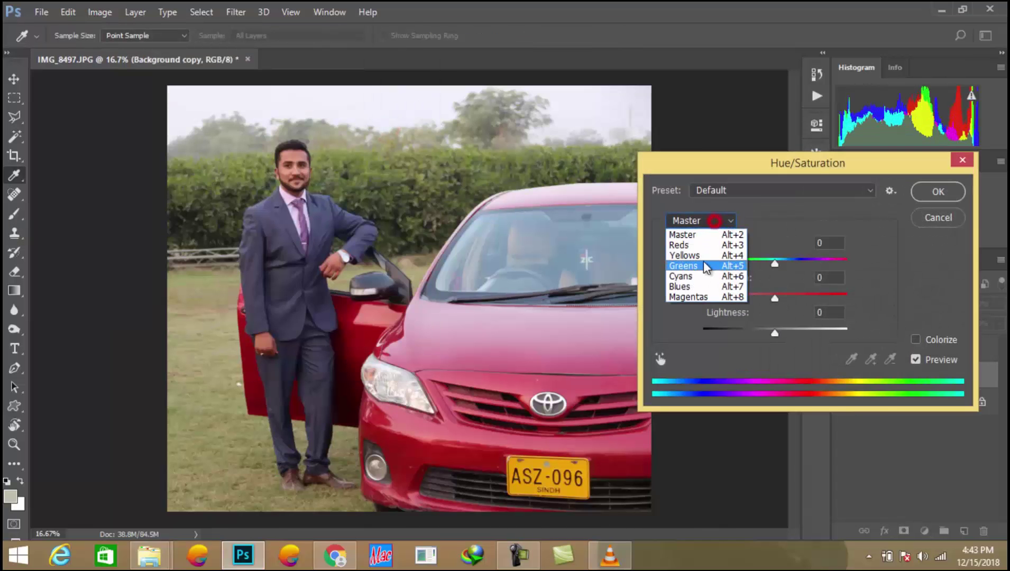
click(682, 245)
drag(739, 167, 807, 147)
drag(847, 276, 883, 271)
drag(841, 312, 804, 309)
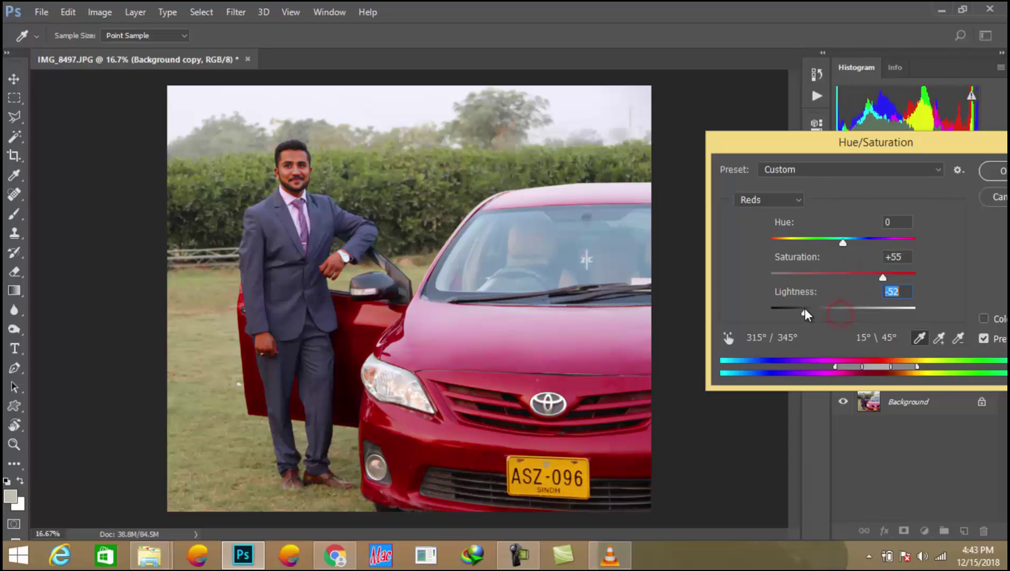
drag(843, 243, 844, 241)
drag(888, 274, 897, 274)
mouse_move(804, 312)
mouse_down()
mouse_move(785, 310)
mouse_move(797, 312)
mouse_up()
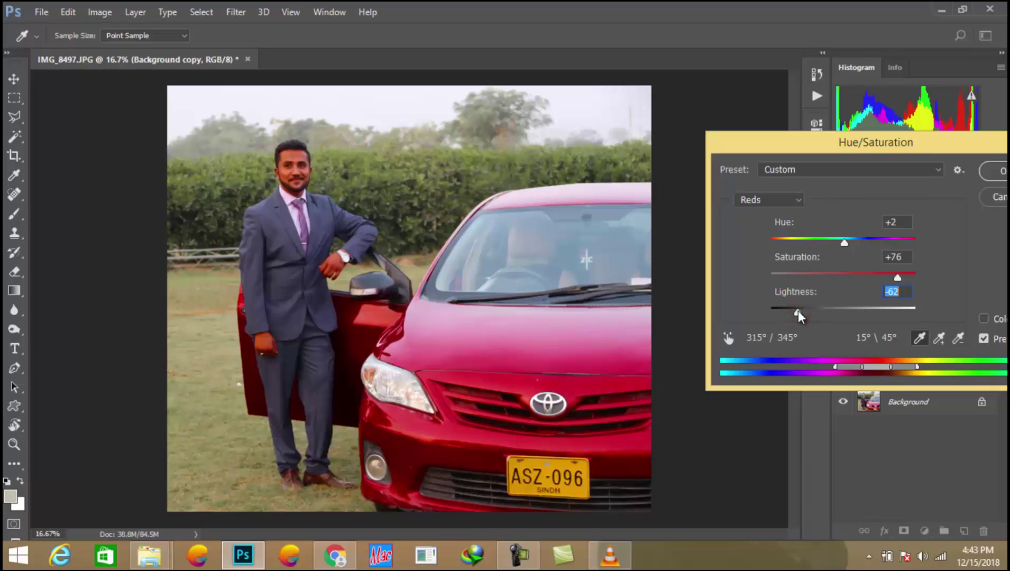
drag(844, 242, 851, 246)
mouse_move(897, 278)
mouse_down()
mouse_move(881, 279)
mouse_move(899, 279)
mouse_up()
drag(799, 312, 810, 312)
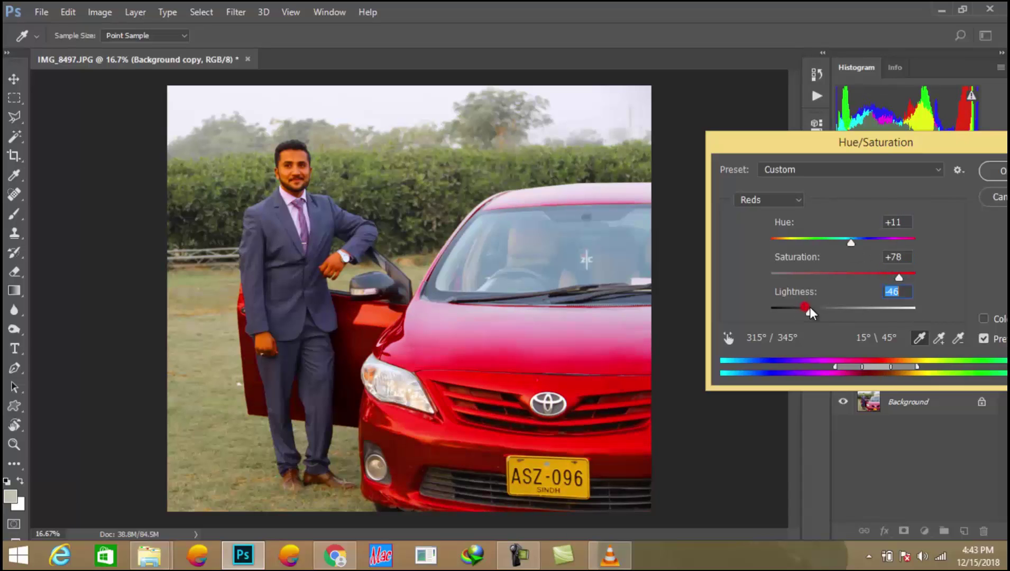
drag(899, 277, 895, 277)
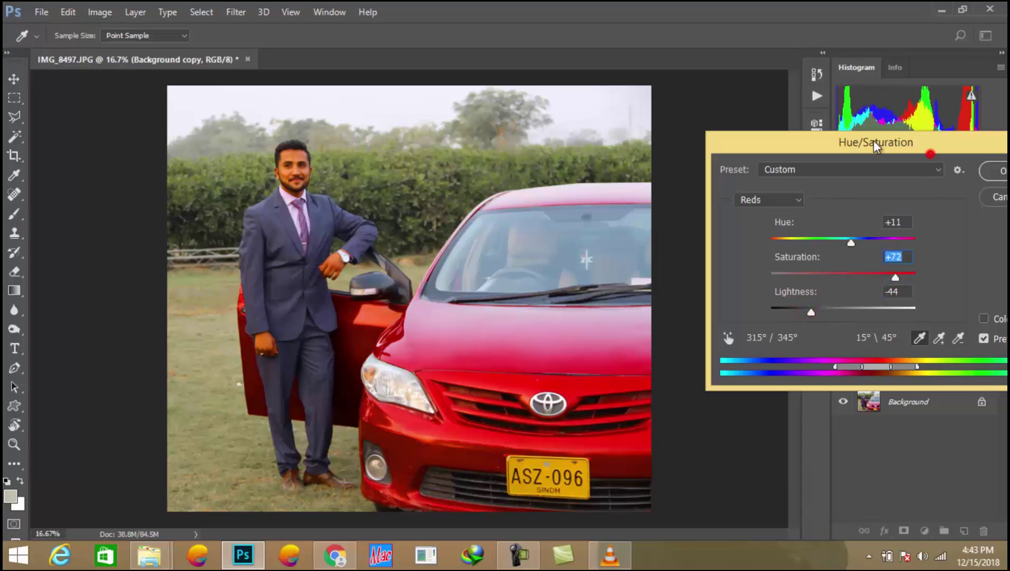
drag(873, 141, 812, 142)
click(936, 170)
key(s)
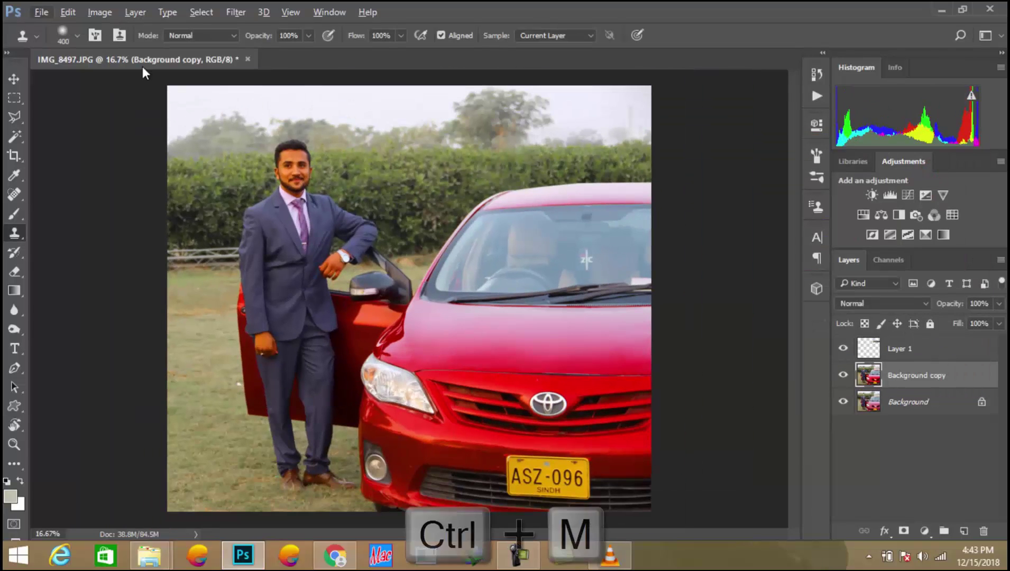
Darken Background copy with a Levels adjustment that lowers the midtones.
click(99, 12)
mouse_move(233, 49)
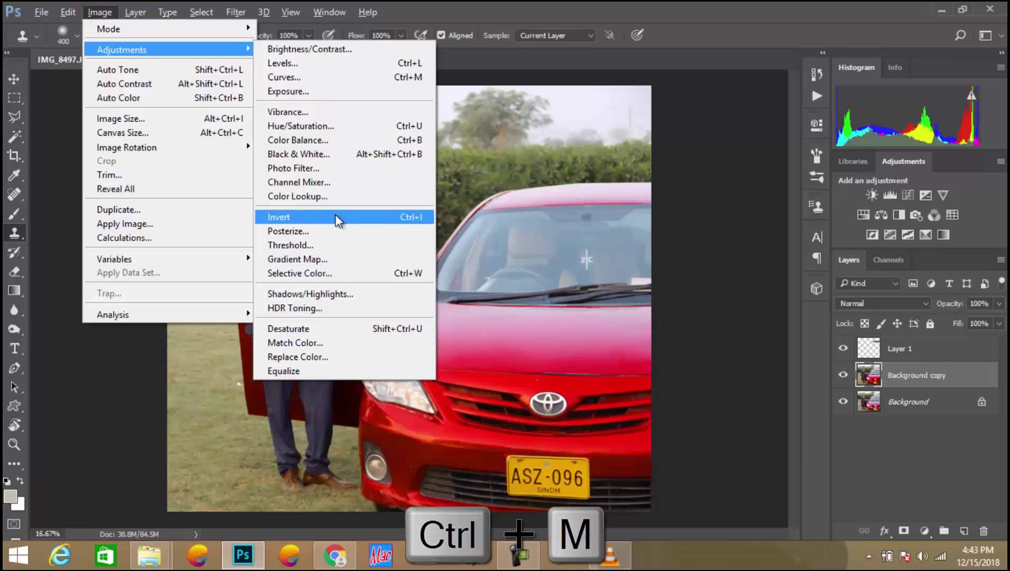
click(364, 63)
drag(766, 269, 791, 269)
drag(852, 271, 796, 269)
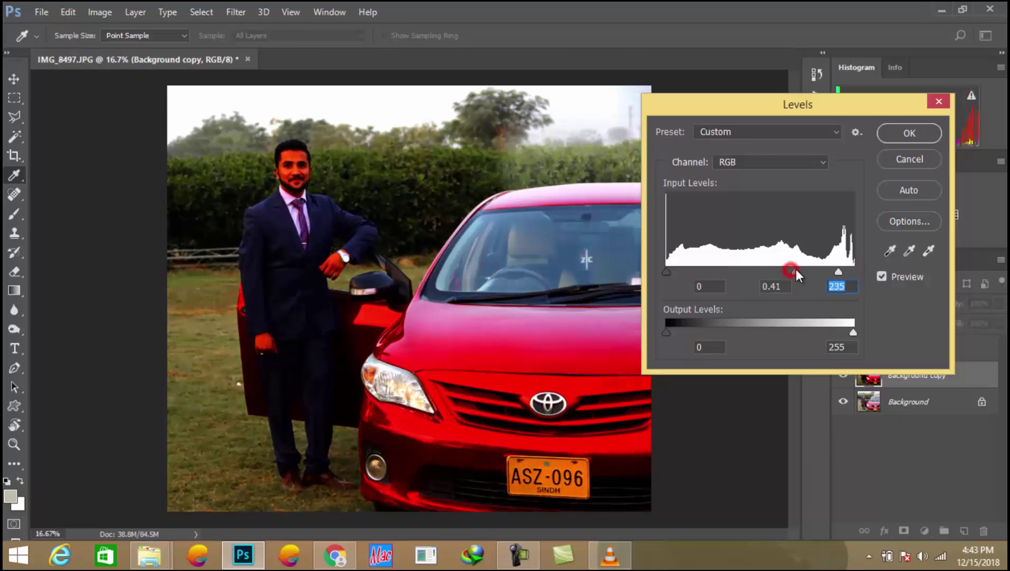
drag(666, 271, 662, 272)
drag(795, 270, 852, 271)
click(909, 133)
key(s)
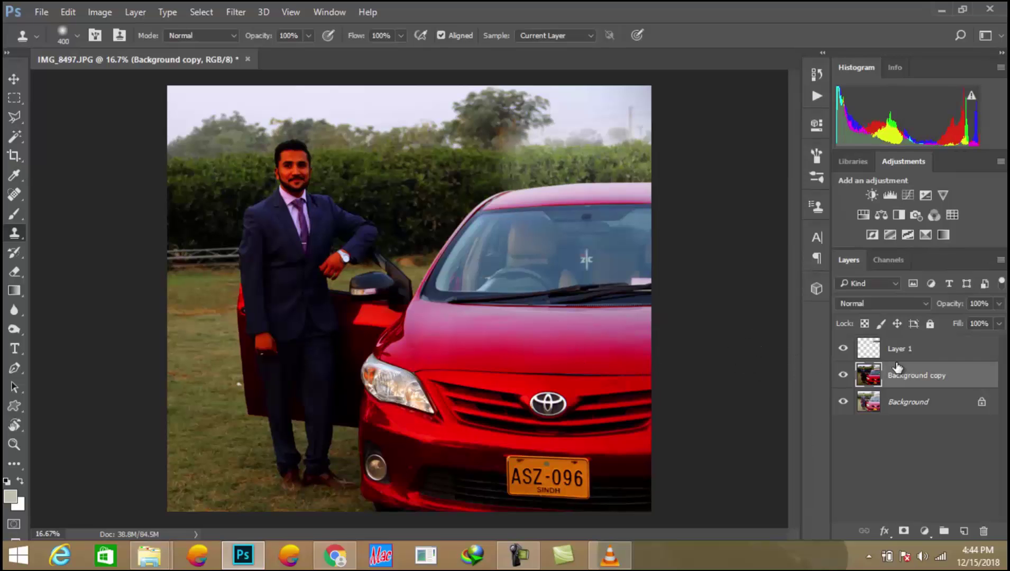
Darken Layer 1 with a Levels adjustment, setting the midtone input to 0.54.
click(966, 346)
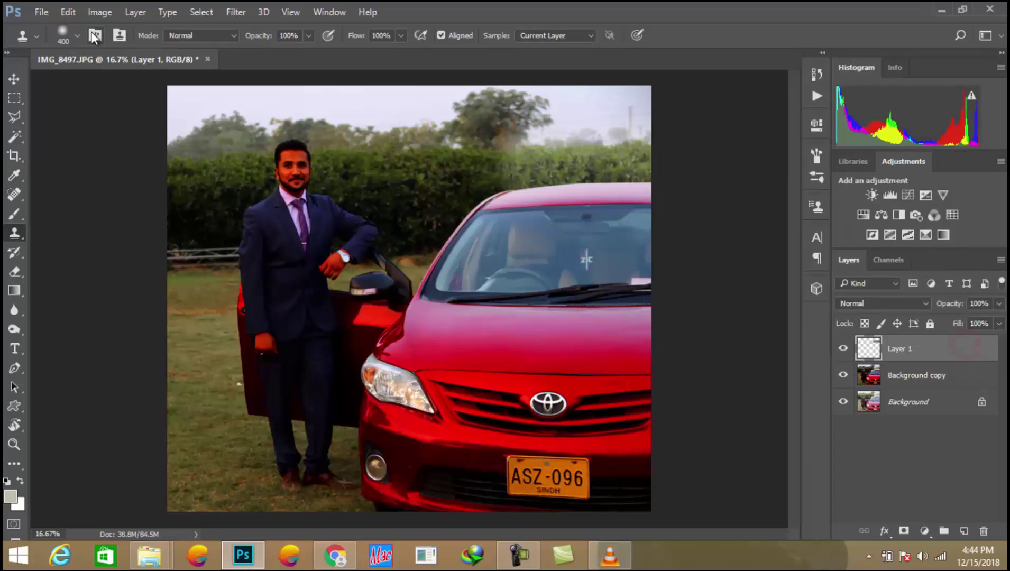
click(100, 12)
mouse_move(119, 49)
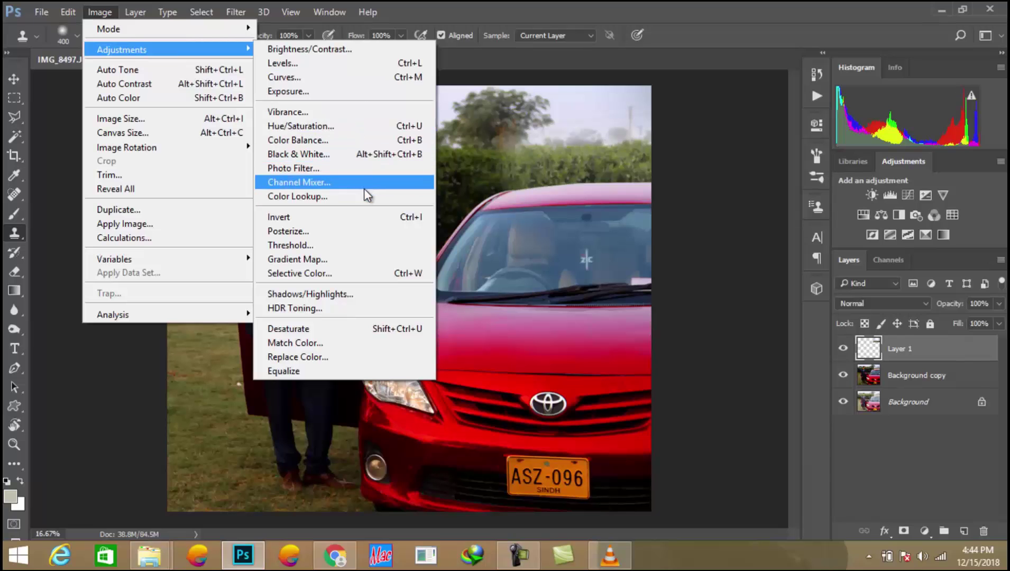
click(348, 68)
click(838, 272)
drag(762, 271, 795, 271)
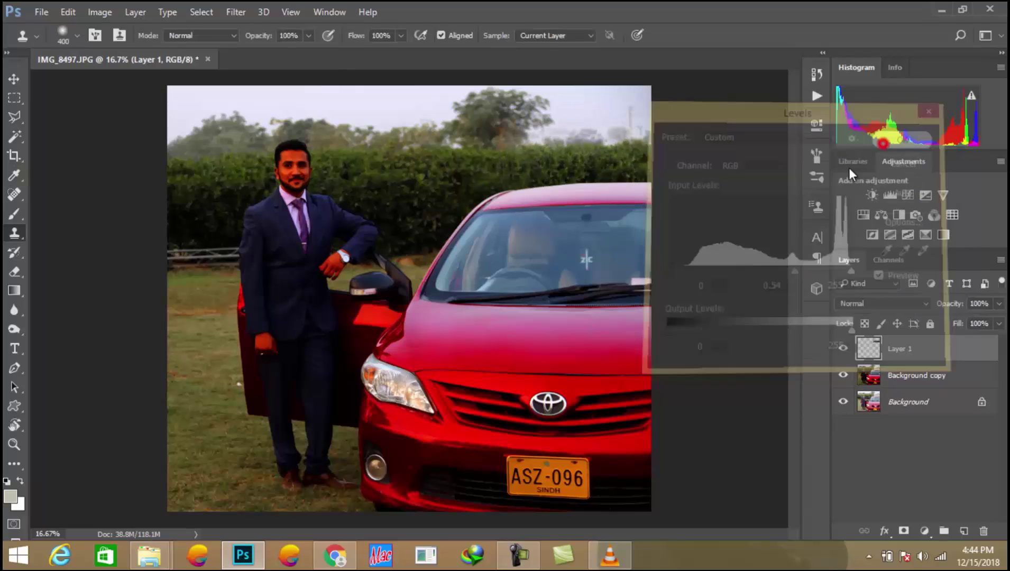
Try to merge Layer 1 with Background copy.
shift+click(933, 376)
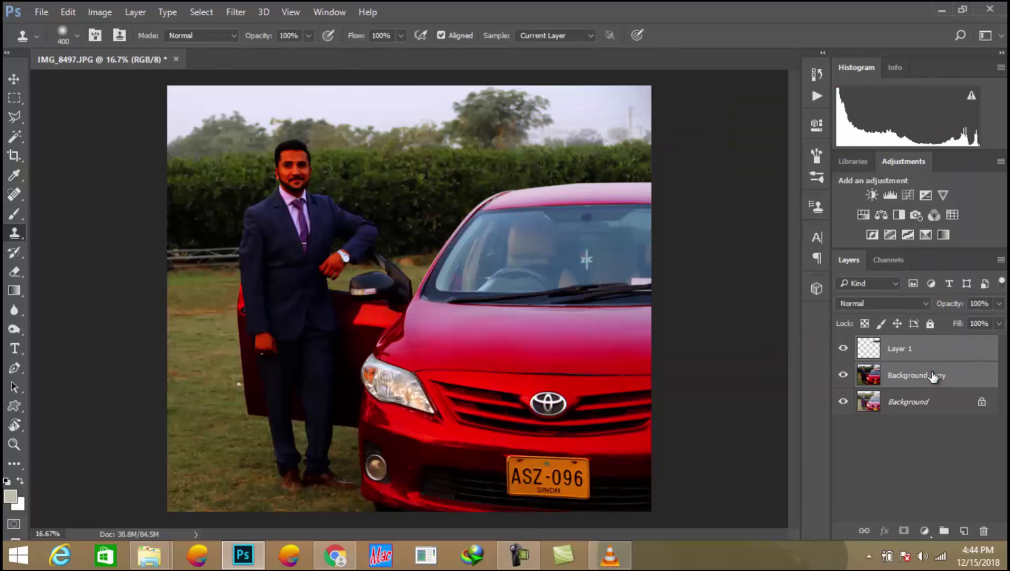
key(ctrl+e)
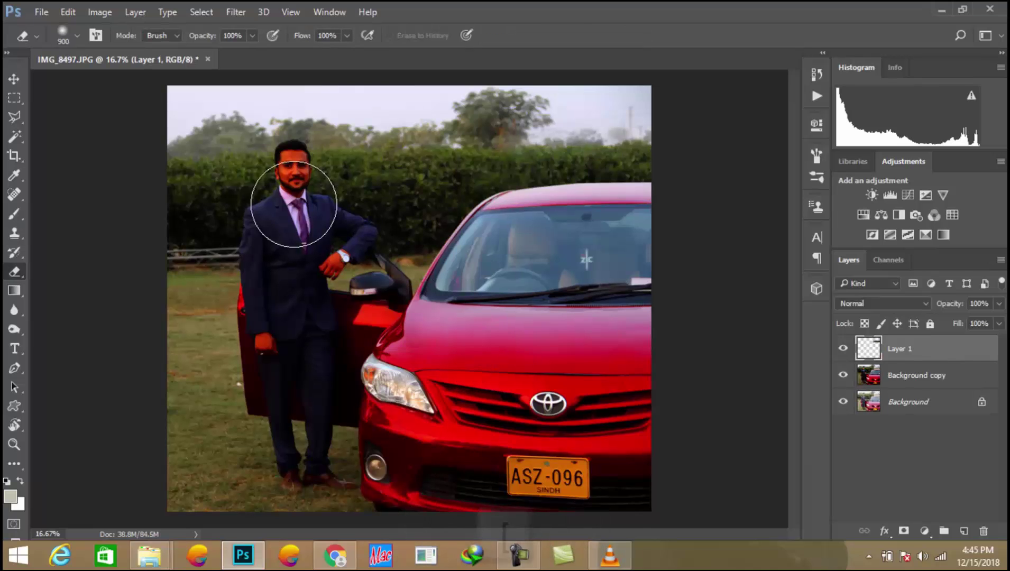
Reduce the eraser brush size to 400.
key(bracketleft)
key(bracketleft)
key(bracketleft)
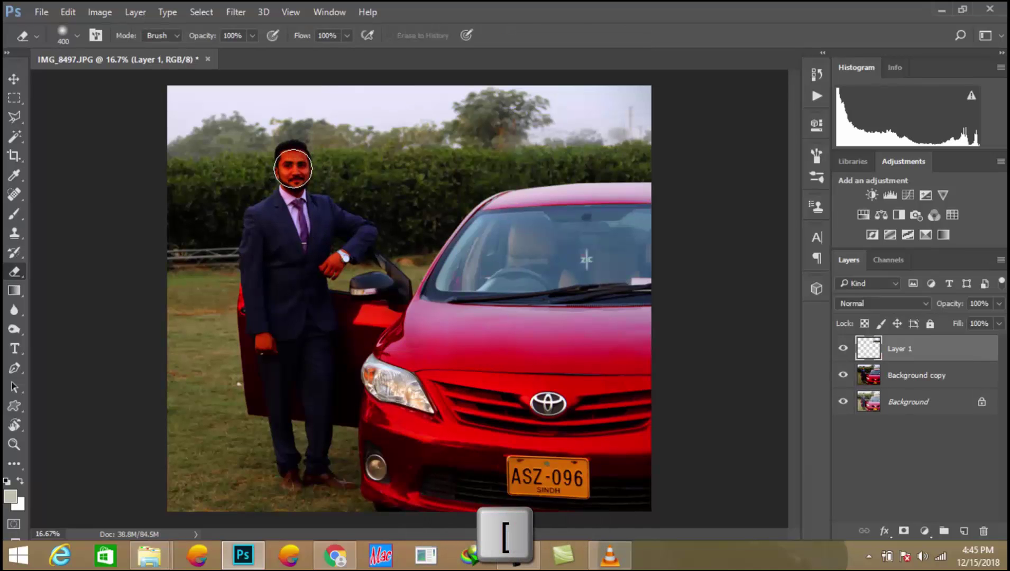
key(ctrl+shift+e)
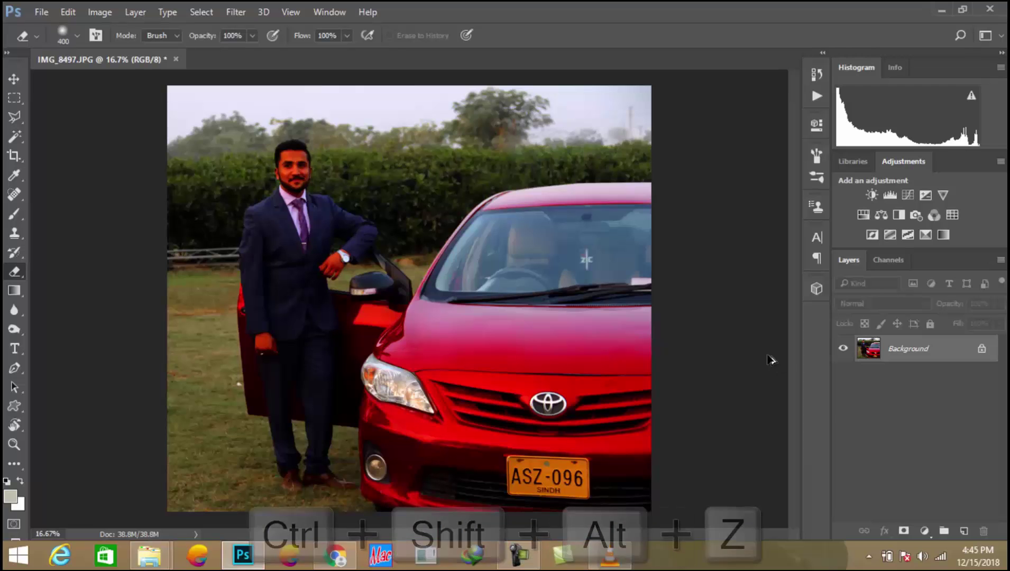
key(ctrl+alt+z)
key(ctrl+alt+z)
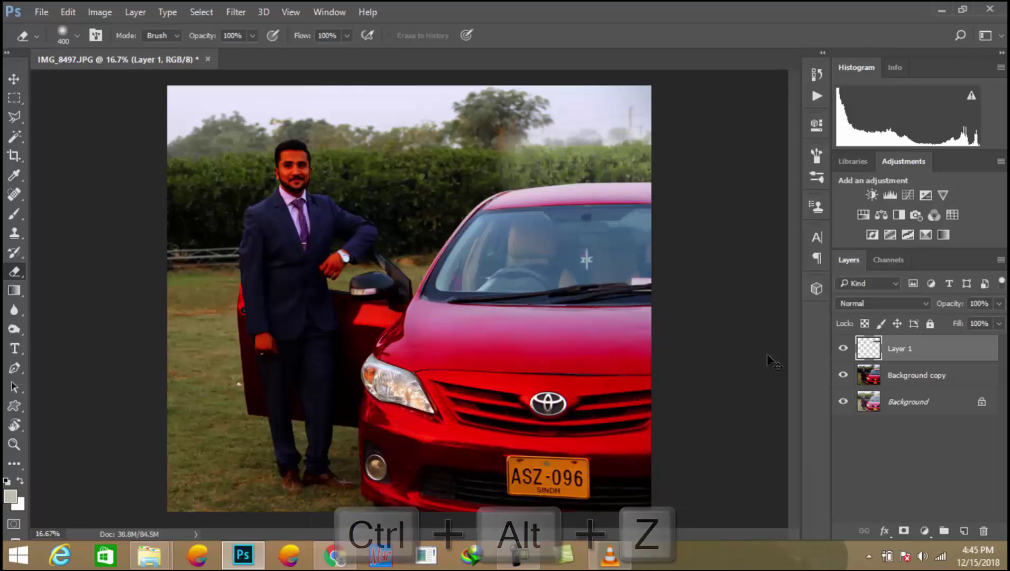
key(ctrl+shift+z)
Merge Background copy and Layer 1 into a single layer above the Background.
click(894, 376)
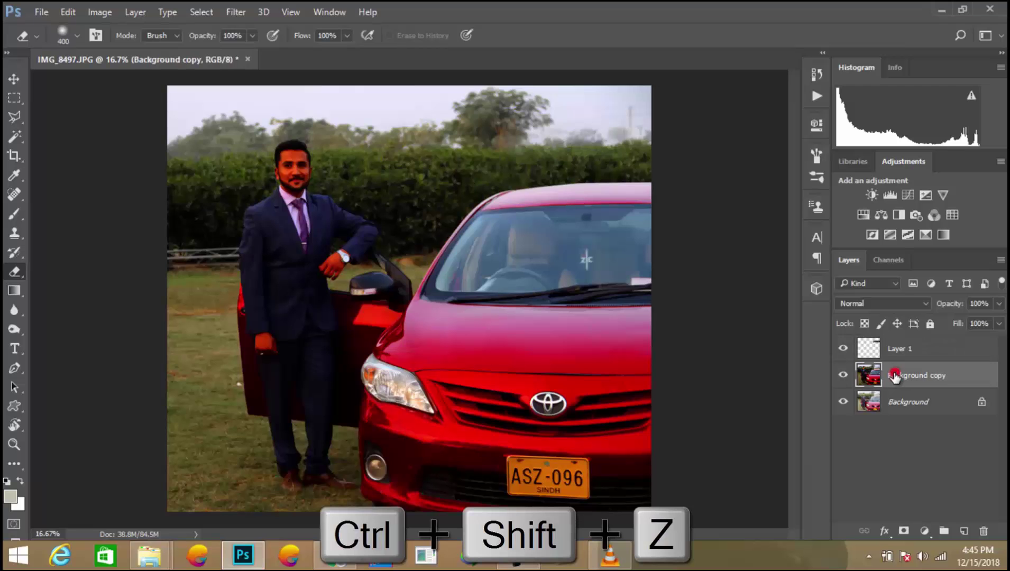
shift+click(889, 346)
key(ctrl+e)
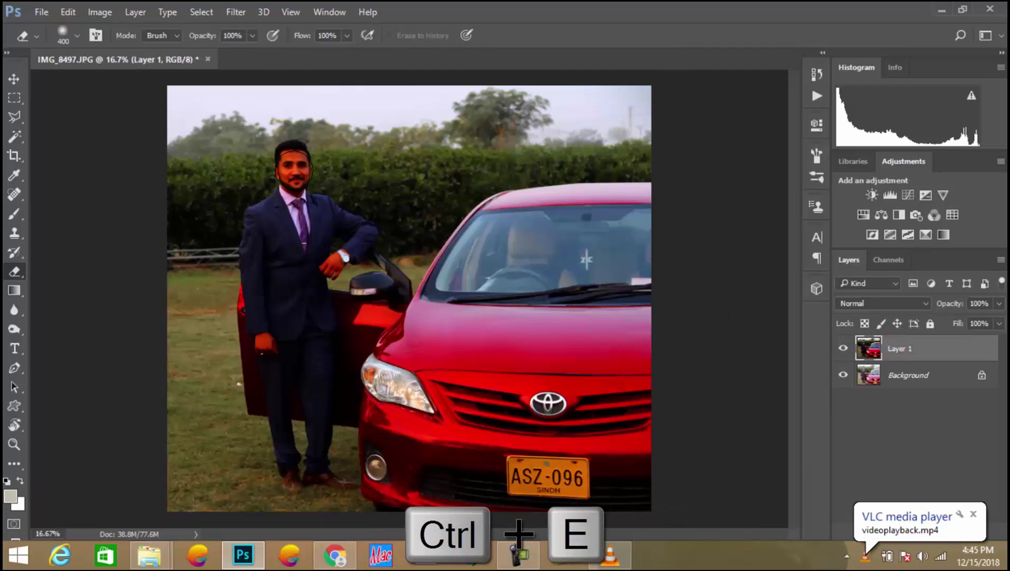
Erase the darkened Layer 1 over the man's face, hands, suit and legs to reveal the original photo beneath.
mouse_move(294, 169)
mouse_down()
mouse_move(299, 191)
mouse_move(268, 243)
mouse_move(265, 222)
mouse_move(262, 231)
mouse_move(317, 198)
mouse_up()
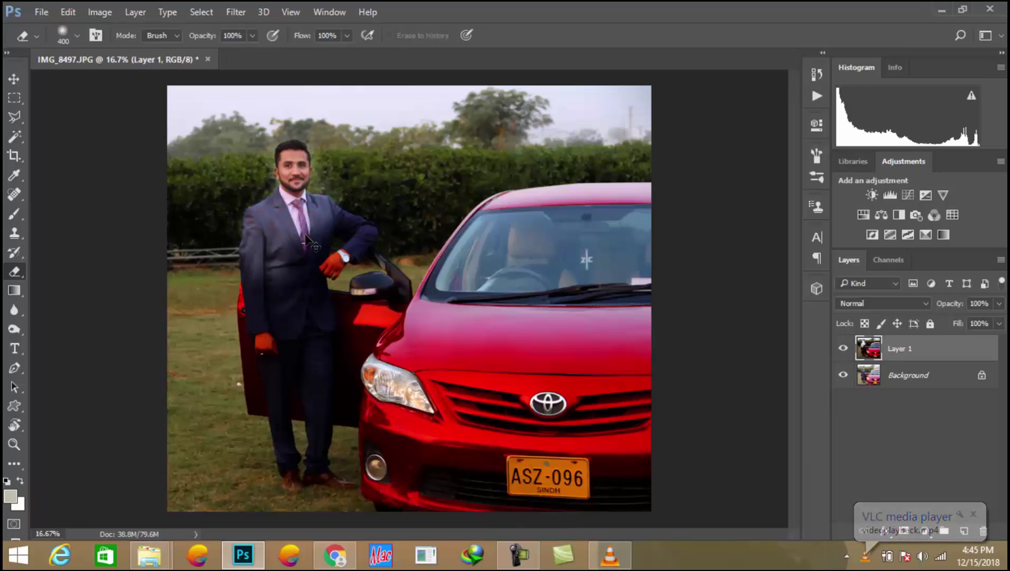
key(ctrl+alt+z)
drag(358, 243, 340, 239)
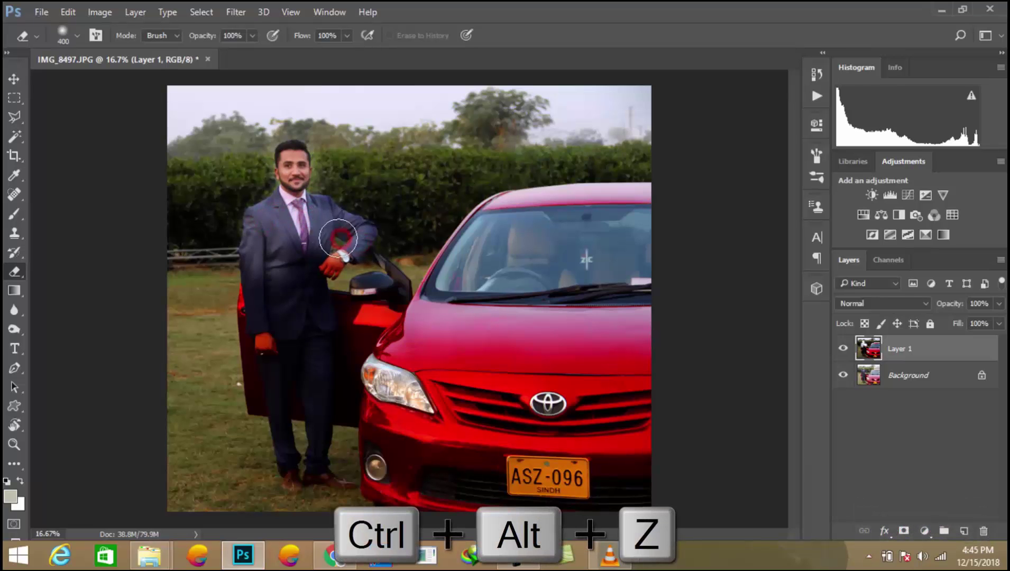
mouse_move(259, 315)
mouse_down()
mouse_move(278, 328)
mouse_move(293, 398)
mouse_move(332, 471)
mouse_move(268, 210)
mouse_up()
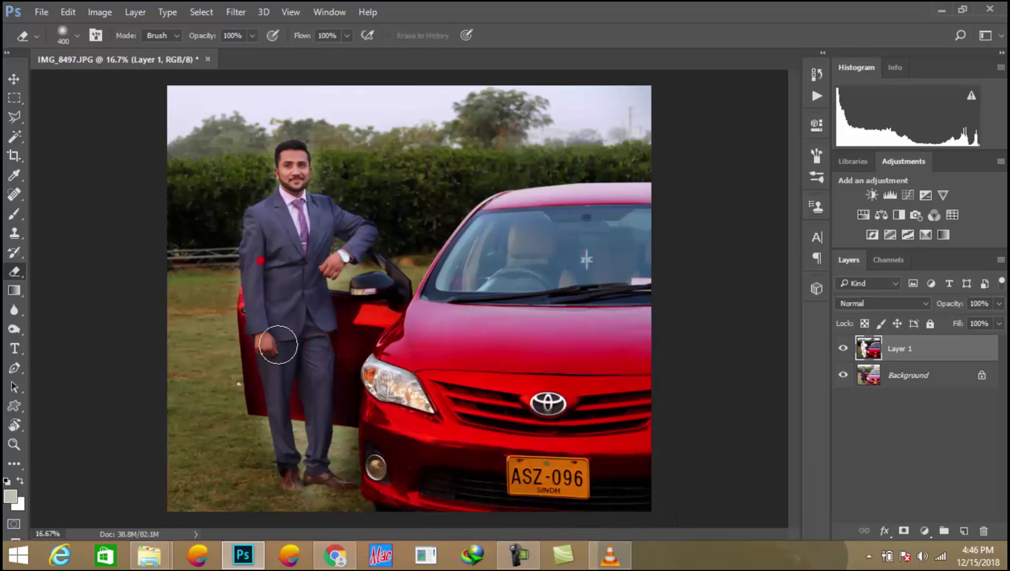
Enlarge the eraser to 1500 and erase Layer 1 over the grass, hedge and sky around the man.
key(bracketright)
key(bracketright)
key(bracketright)
key(bracketright)
key(bracketright)
key(bracketright)
key(bracketright)
key(bracketright)
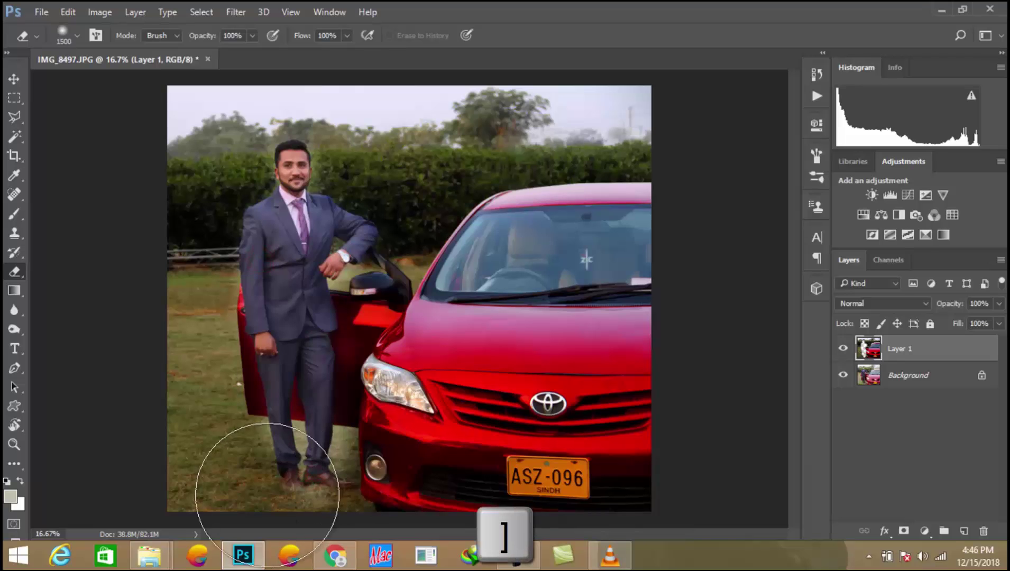
drag(106, 136, 339, 121)
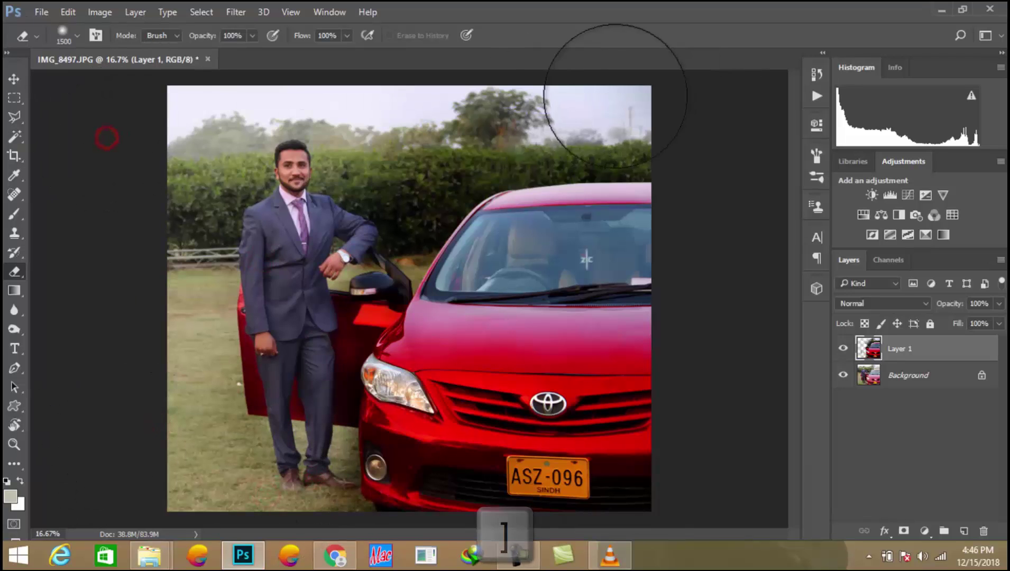
drag(395, 172, 688, 71)
drag(439, 95, 641, 100)
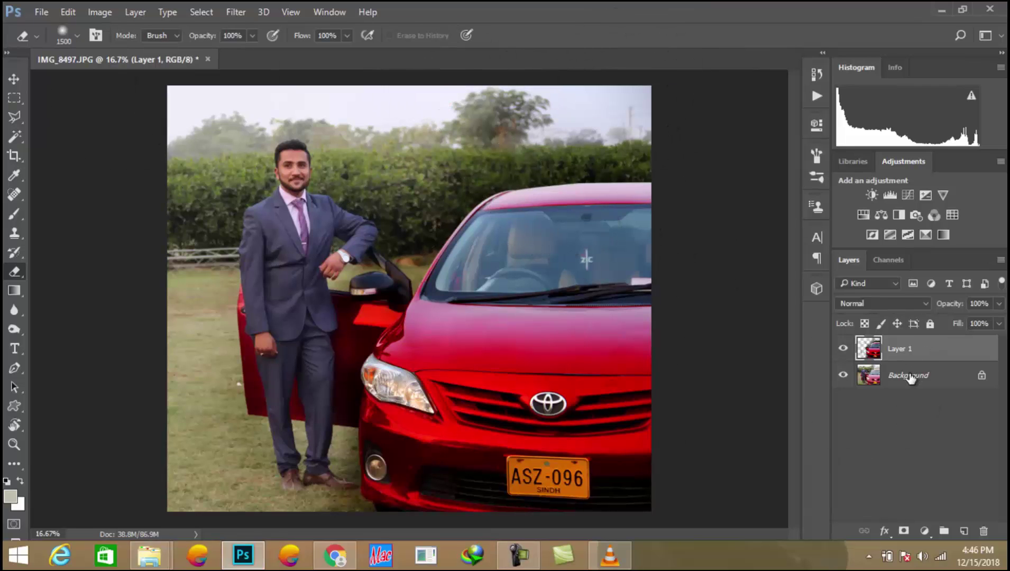
Stamp all visible layers into a new layer and apply Selective Color to its Blacks with Black at +98%.
key(ctrl+shift+alt+e)
key(ctrl+w)
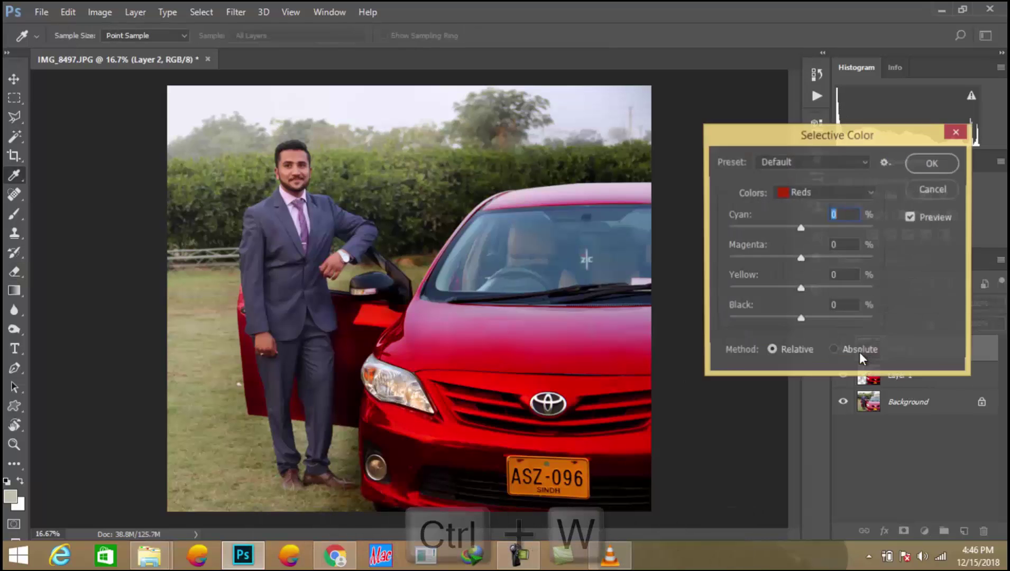
drag(842, 135, 812, 120)
click(807, 177)
click(789, 306)
mouse_move(773, 306)
mouse_down()
mouse_move(798, 304)
mouse_move(784, 308)
mouse_up()
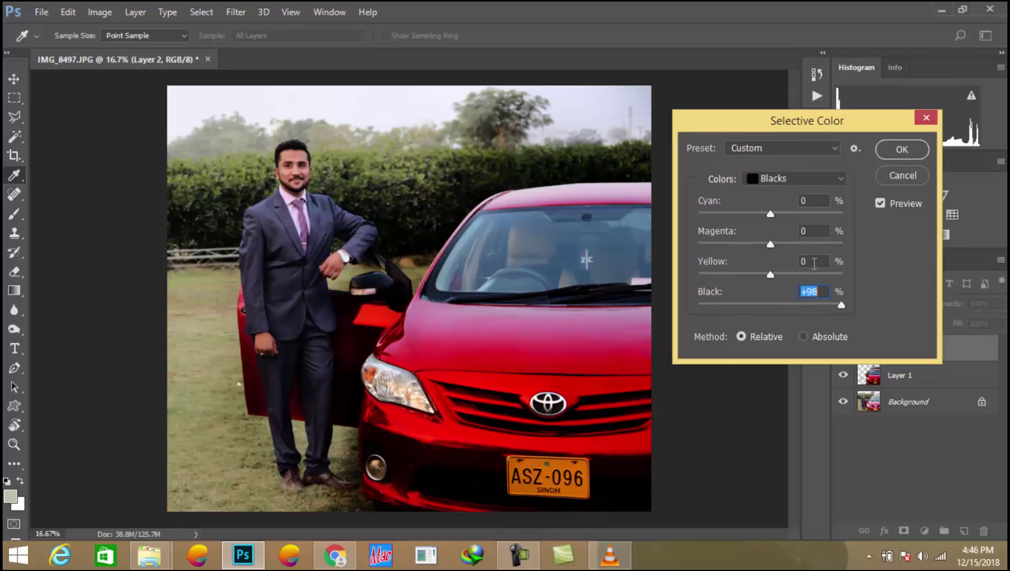
click(886, 154)
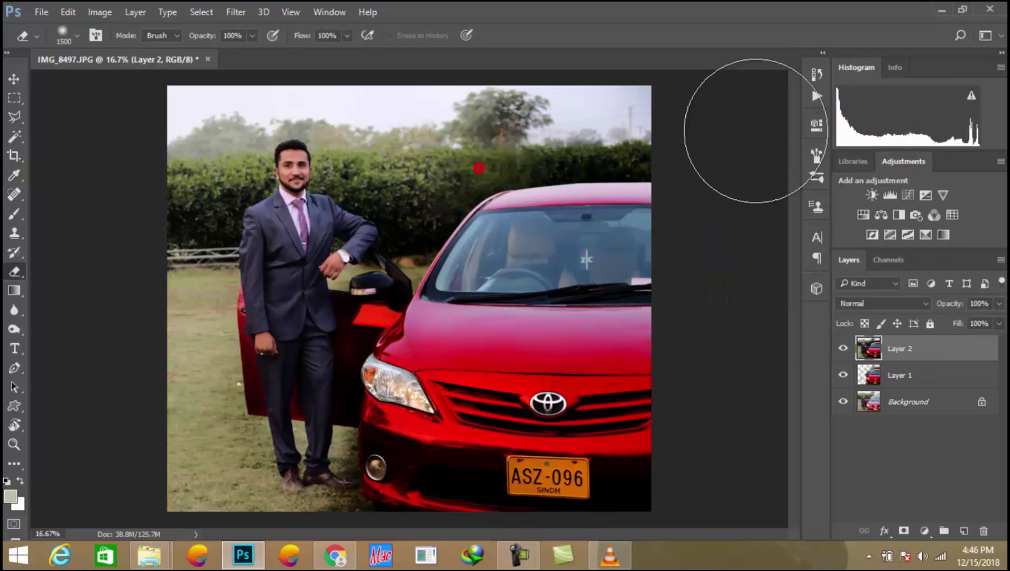
Erase the Selective Color effect on Layer 2 over the hedge, sky, grass and the man, leaving it on the car.
click(508, 145)
mouse_move(184, 158)
mouse_down()
mouse_move(185, 426)
mouse_move(230, 432)
mouse_up()
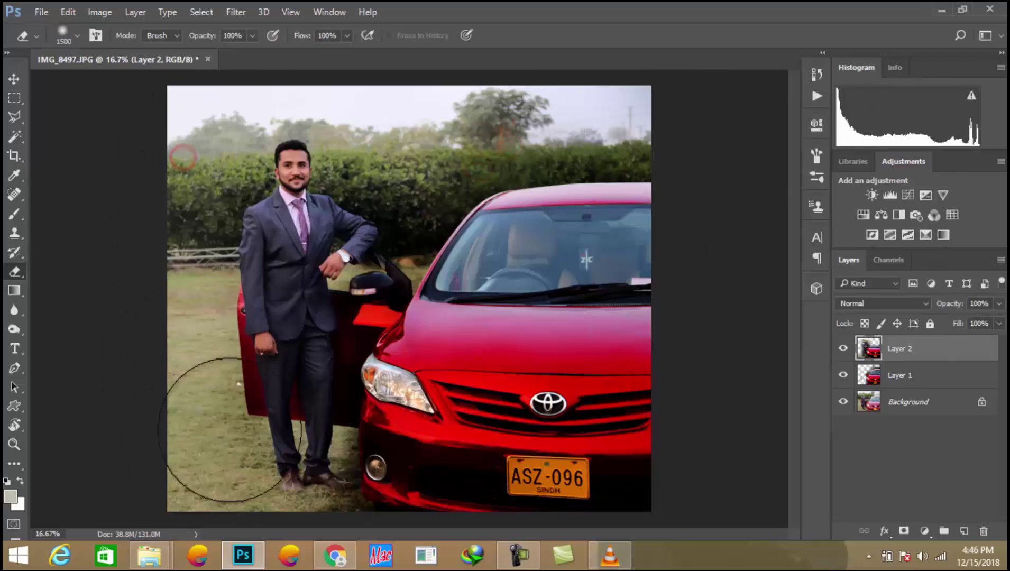
click(257, 343)
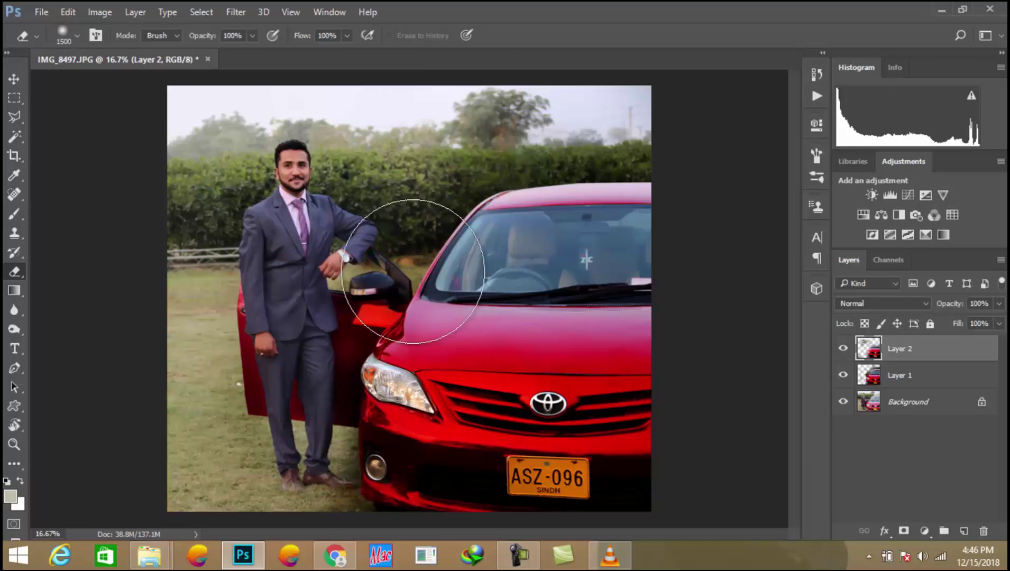
scroll(340, 255, up, 2)
scroll(339, 255, up, 3)
key(space)
drag(275, 242, 298, 348)
scroll(326, 290, down, 5)
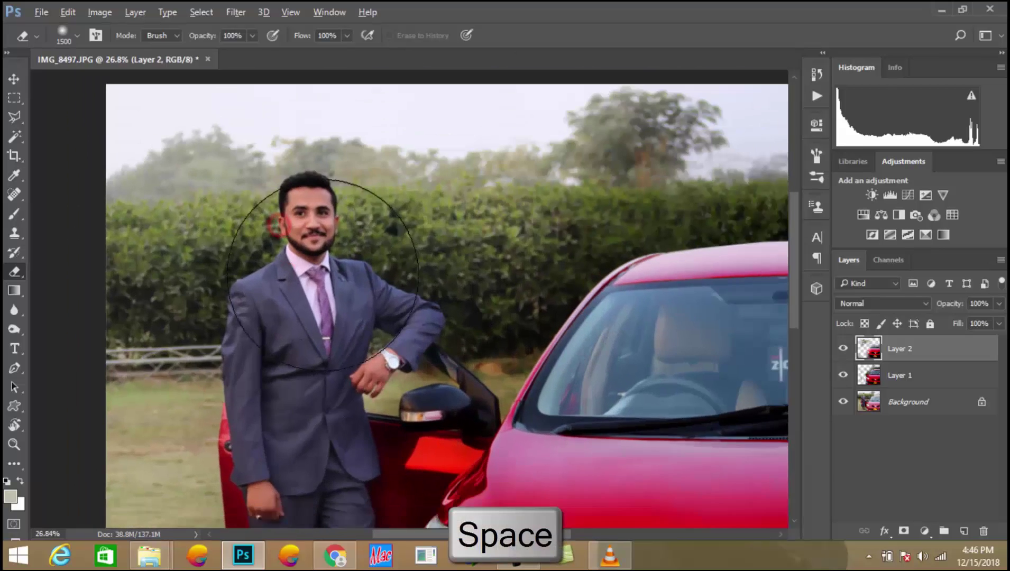
Add a new empty layer on top and set the foreground colour to bright green.
click(963, 531)
click(10, 496)
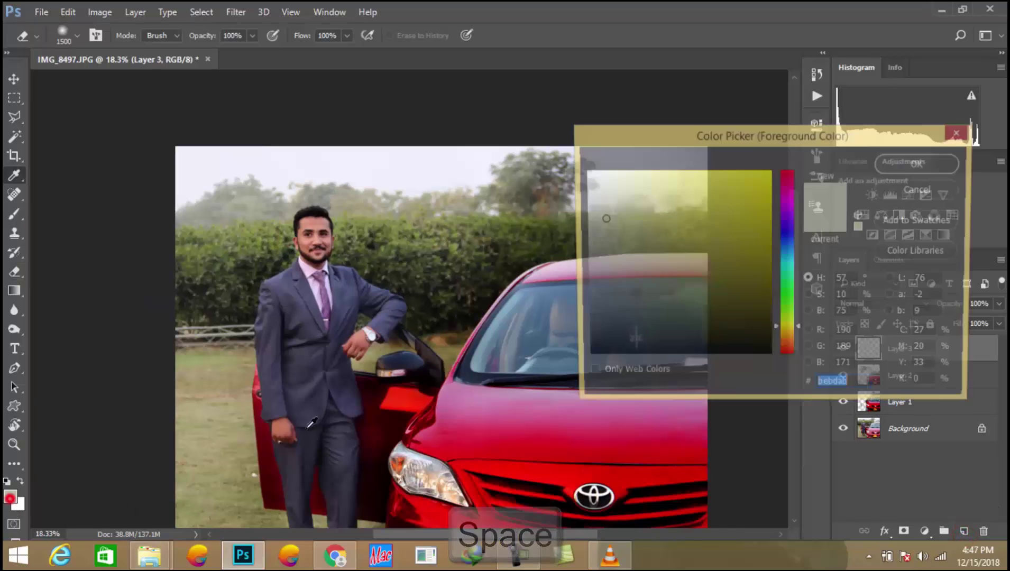
click(797, 306)
click(740, 251)
click(919, 163)
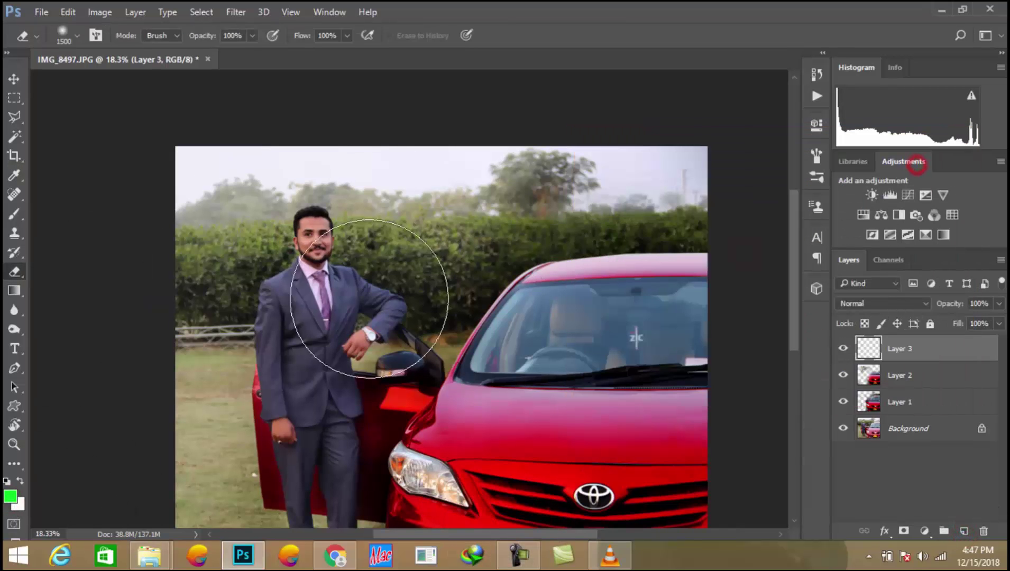
Paint green over the sky, hedge and grass on Layer 3 with a soft brush of size 1500.
key(b)
key(bracketright)
key(bracketright)
key(bracketright)
key(bracketright)
key(bracketright)
key(bracketright)
key(bracketright)
key(bracketright)
key(bracketright)
key(bracketright)
key(bracketright)
key(bracketright)
key(bracketright)
key(bracketright)
key(bracketright)
key(bracketright)
key(bracketright)
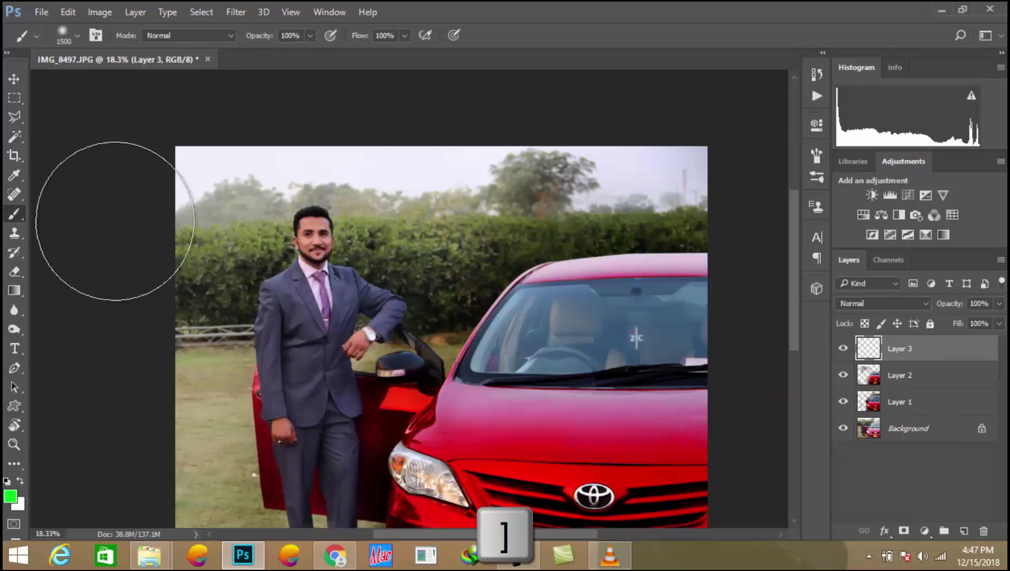
mouse_move(686, 166)
mouse_down()
mouse_move(543, 163)
mouse_move(457, 207)
mouse_move(417, 253)
mouse_move(382, 222)
mouse_up()
mouse_move(216, 243)
mouse_down()
mouse_move(191, 338)
mouse_move(206, 350)
mouse_up()
key(space)
drag(521, 387, 591, 233)
click(282, 413)
click(397, 487)
Reduce the brush to 400 and paint green between the man's legs, beside the car and along the hedge.
key(bracketleft)
key(bracketleft)
key(bracketleft)
key(bracketleft)
key(bracketleft)
key(bracketleft)
key(bracketleft)
key(bracketleft)
key(bracketleft)
key(bracketleft)
key(bracketleft)
key(bracketleft)
click(390, 373)
drag(440, 382, 446, 410)
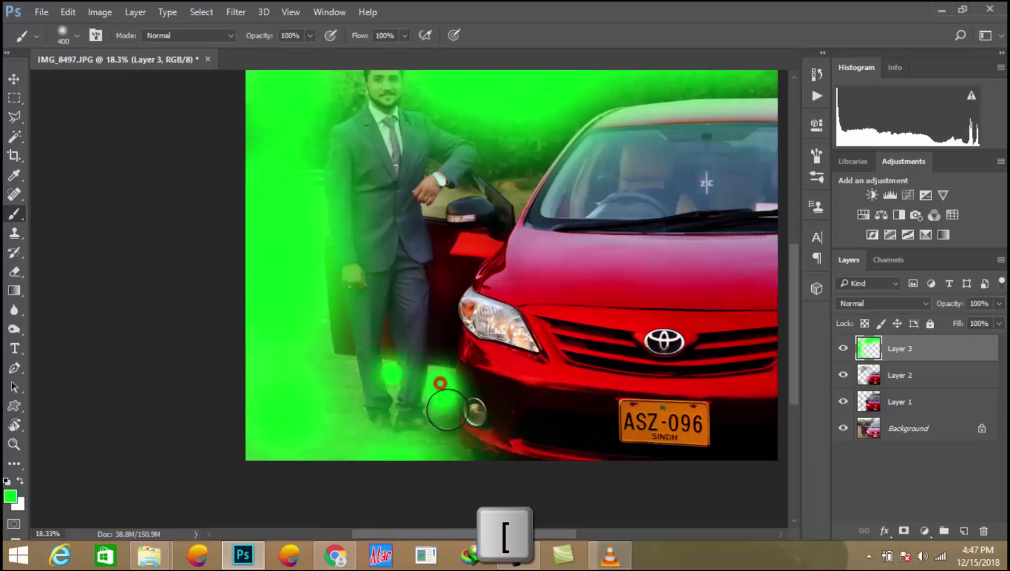
drag(540, 279, 435, 345)
click(344, 265)
mouse_move(393, 262)
mouse_down()
mouse_move(408, 248)
mouse_move(393, 212)
mouse_move(462, 176)
mouse_move(711, 150)
mouse_up()
click(241, 151)
click(303, 142)
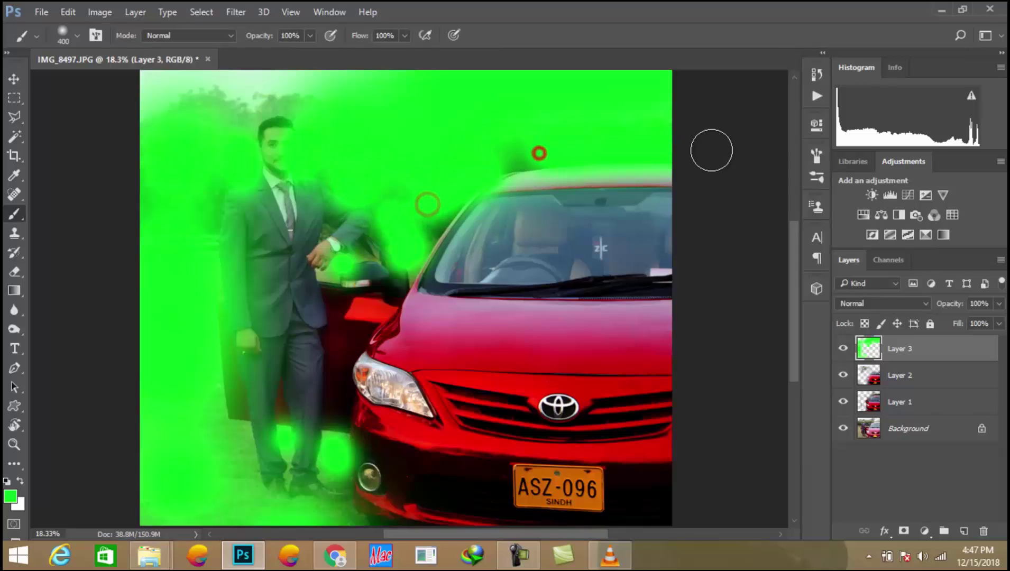
Set Layer 3's blending mode to Multiply.
click(858, 306)
click(862, 53)
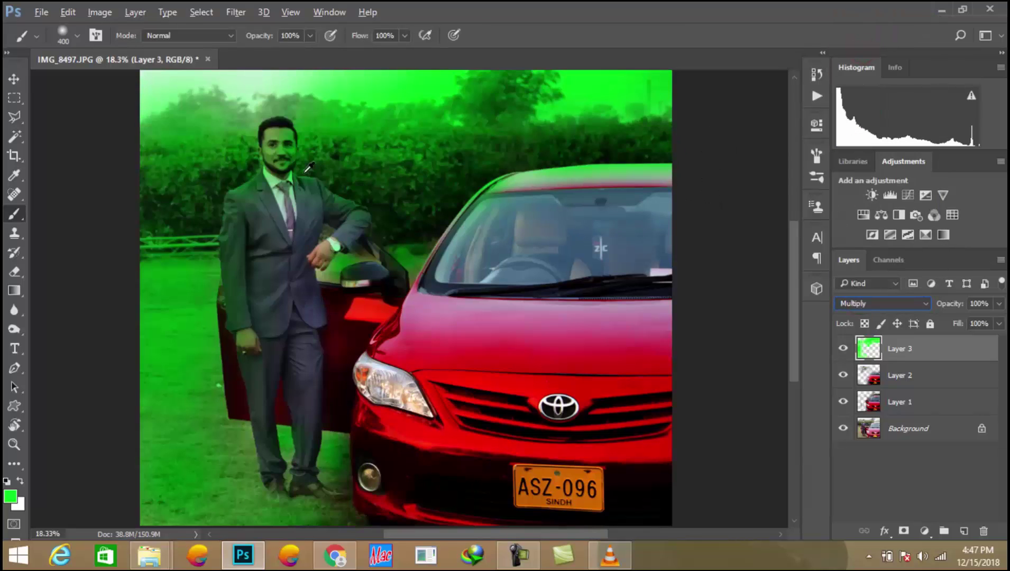
key(Up)
key(Up)
key(Up)
key(Down)
key(Down)
Fill the missed areas of grass, the gap beside the car mirror and the treetops with more green on Layer 3.
click(239, 456)
click(259, 506)
click(166, 419)
click(204, 391)
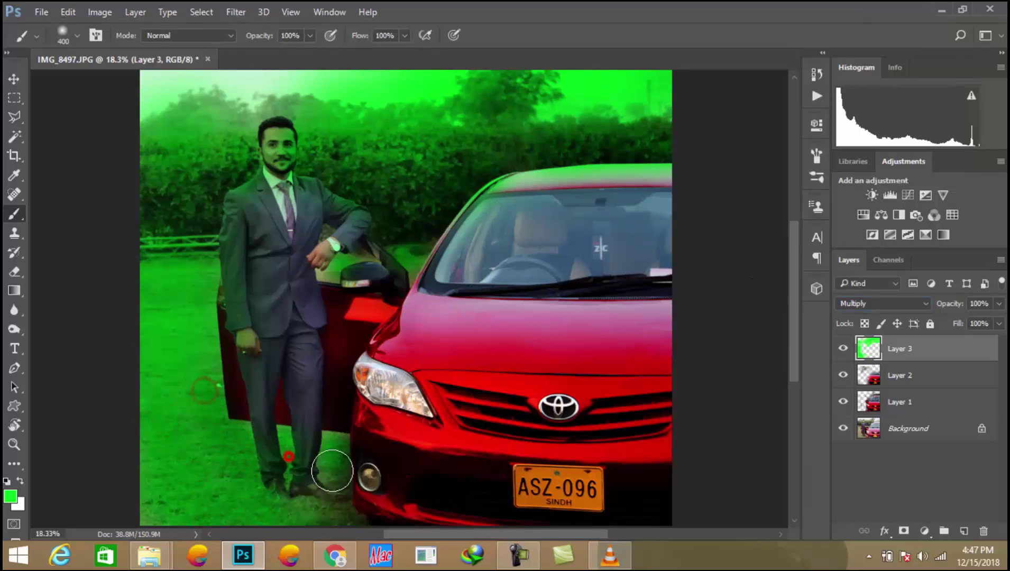
key(space)
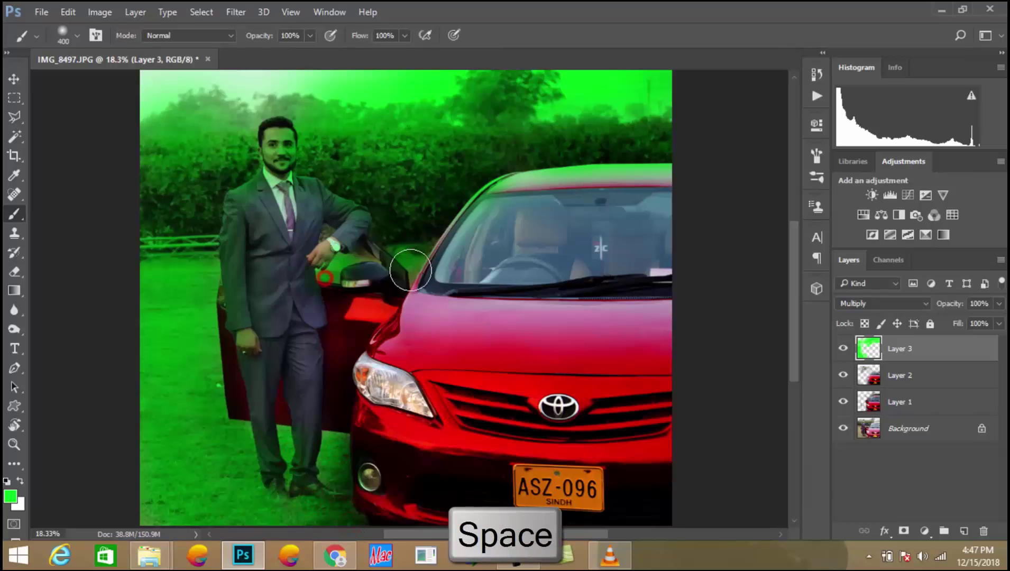
click(197, 113)
click(257, 118)
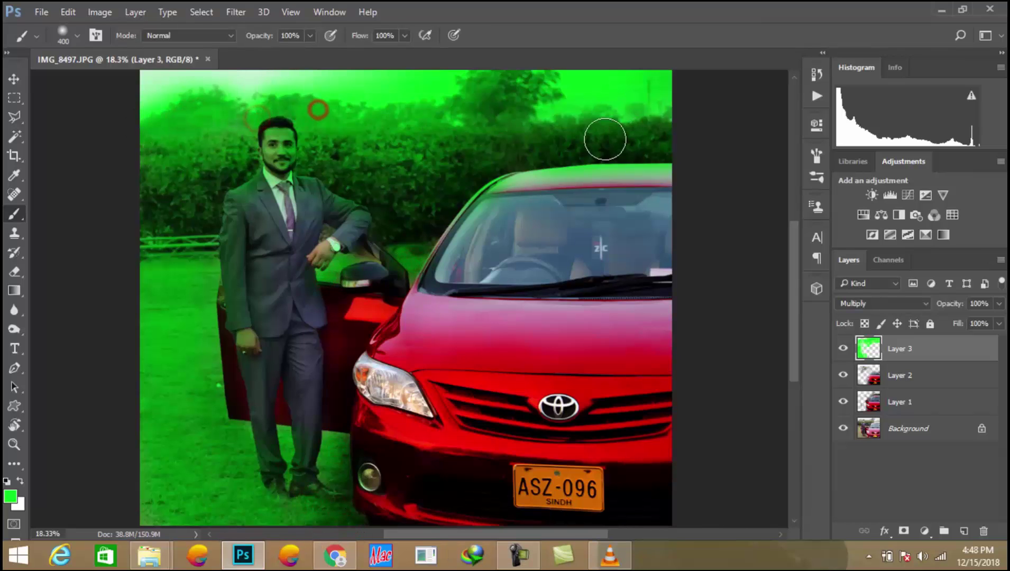
Select part of the man's head from the hair to the far cheek with the Polygonal Lasso and delete its green tint.
key(l)
scroll(274, 133, up, 8)
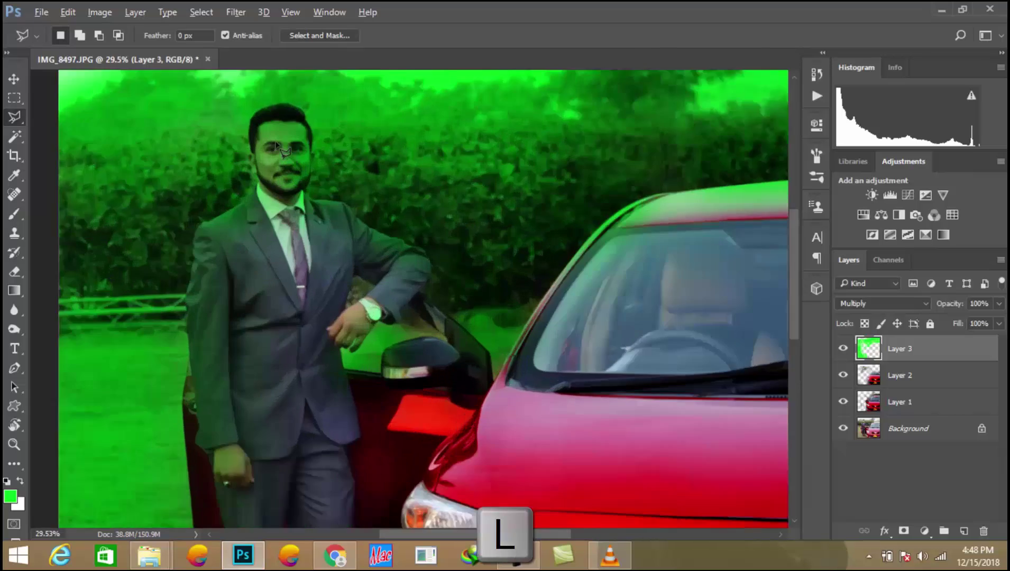
key(space)
drag(273, 133, 281, 226)
click(258, 161)
click(323, 150)
click(350, 163)
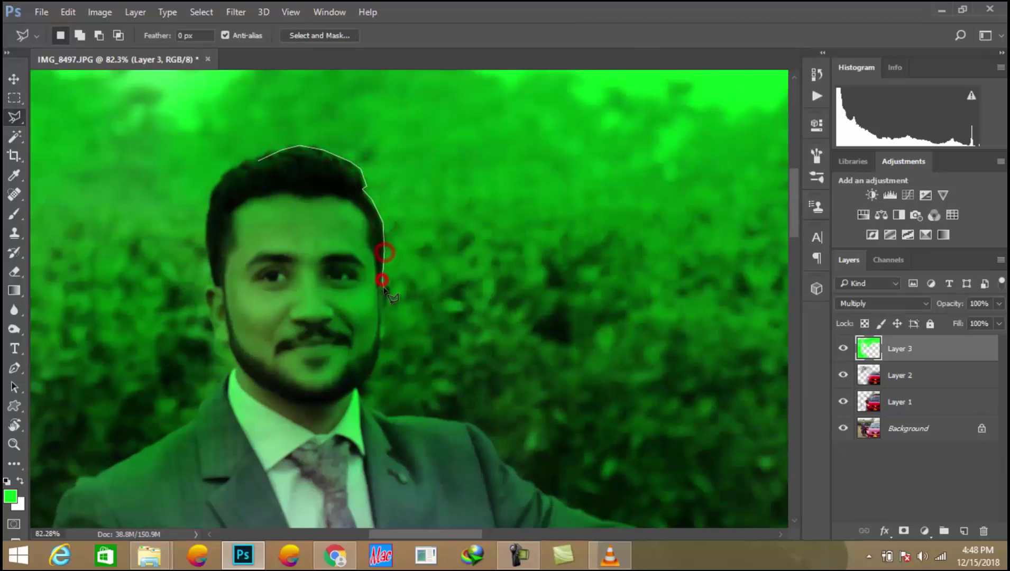
double_click(385, 334)
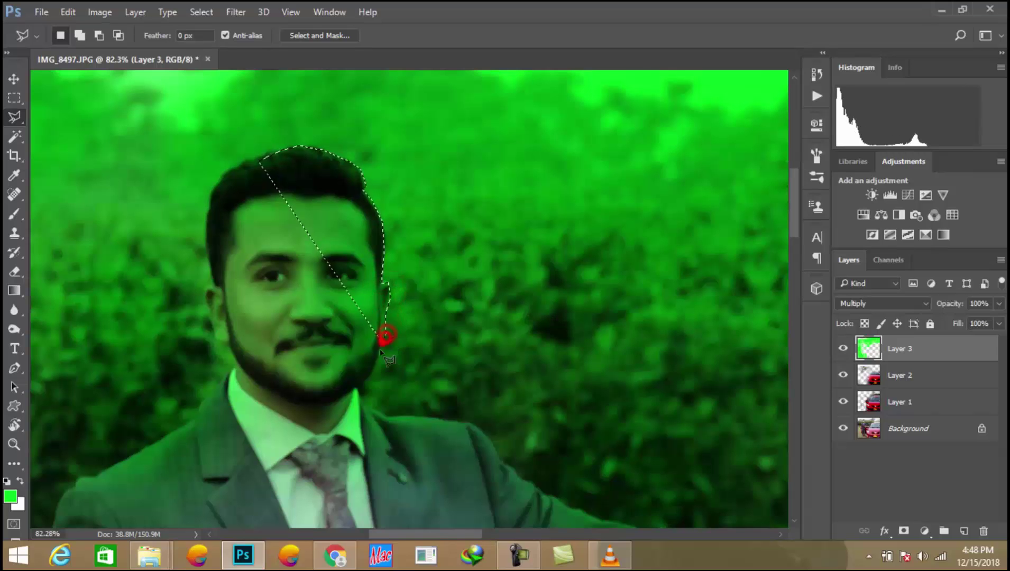
key(Delete)
Start a polygonal lasso outline from the man's hair down past his ear, shoulder and sleeve to the fence.
click(269, 156)
click(285, 155)
click(246, 161)
click(231, 169)
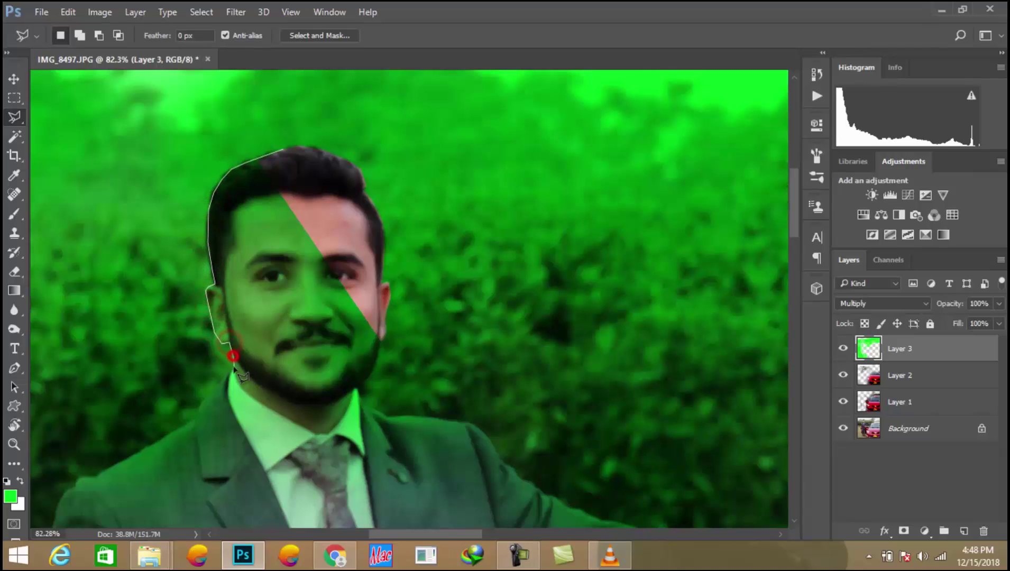
click(101, 472)
drag(100, 472, 396, 223)
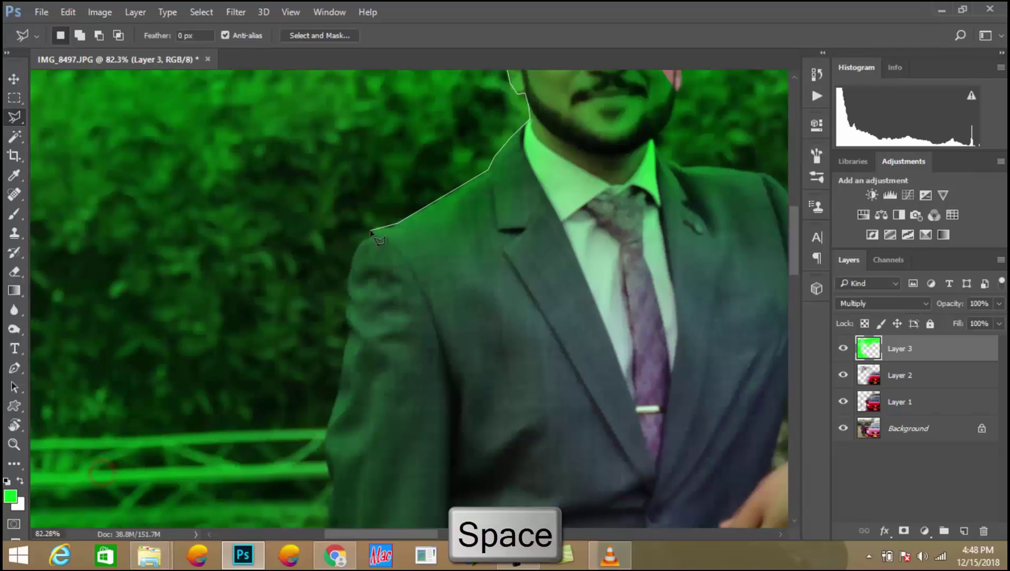
click(376, 229)
mouse_move(353, 341)
mouse_down()
mouse_move(426, 74)
mouse_move(421, 106)
mouse_up()
click(410, 174)
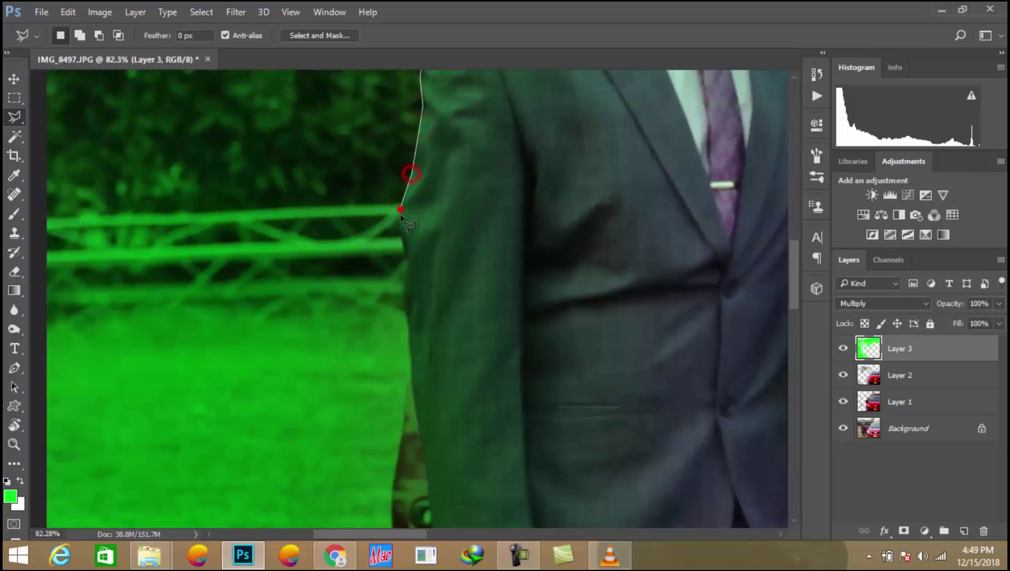
Continue the lasso outline down the open car door's outer edge and along its lower edge across the man's legs.
drag(405, 392, 461, 164)
click(461, 257)
click(464, 325)
drag(478, 388, 457, 193)
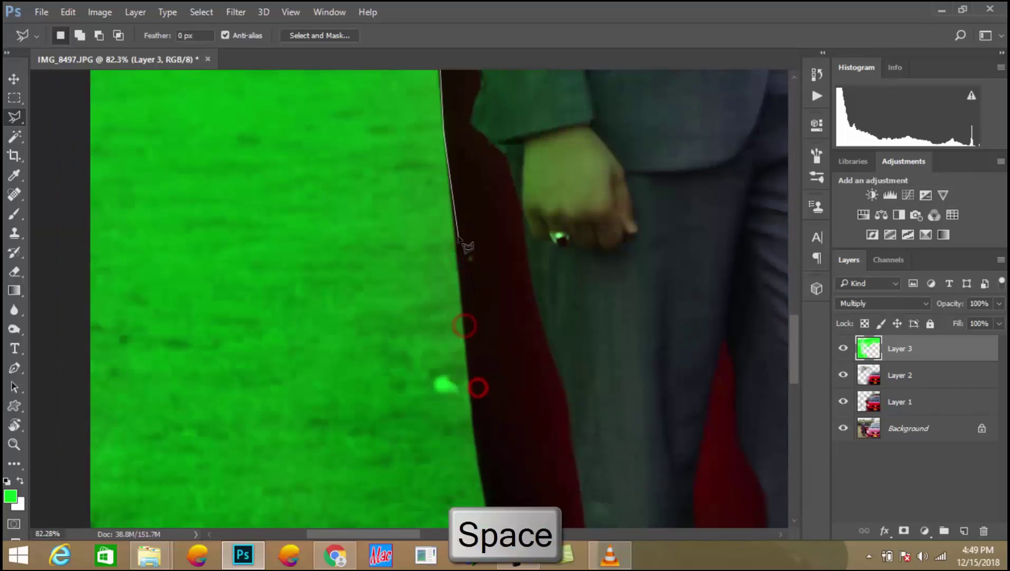
drag(478, 430, 484, 246)
click(499, 348)
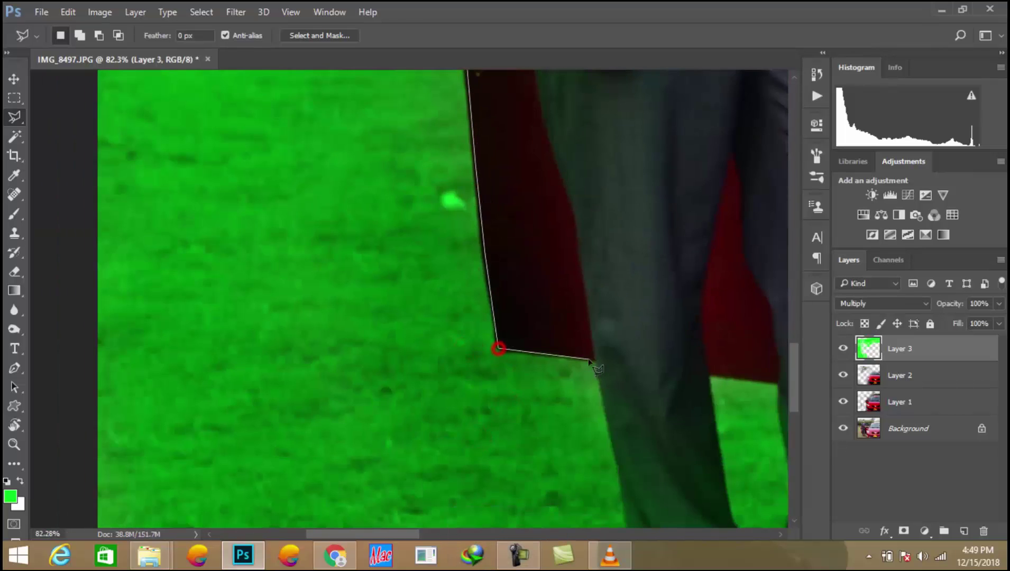
click(733, 378)
drag(760, 377, 407, 317)
click(669, 353)
click(700, 355)
Finish the lasso outline from the legs up through the jacket to the head and delete the green tint inside it.
drag(718, 143, 645, 491)
drag(660, 106, 771, 359)
key(ctrl+minus)
key(ctrl+minus)
key(ctrl+minus)
drag(662, 461, 535, 242)
click(376, 328)
click(371, 304)
click(371, 279)
click(366, 236)
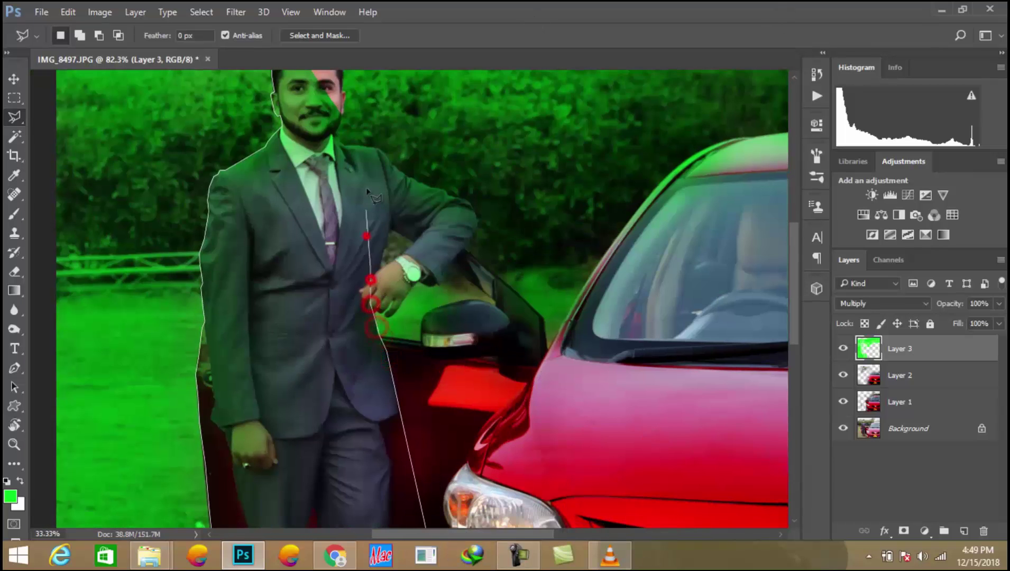
double_click(334, 97)
key(Delete)
key(ctrl+d)
Start a polygonal lasso outline from the man's collar along his shoulder and leaning sleeve to the cuff above the car mirror.
key(Home)
click(268, 281)
double_click(291, 301)
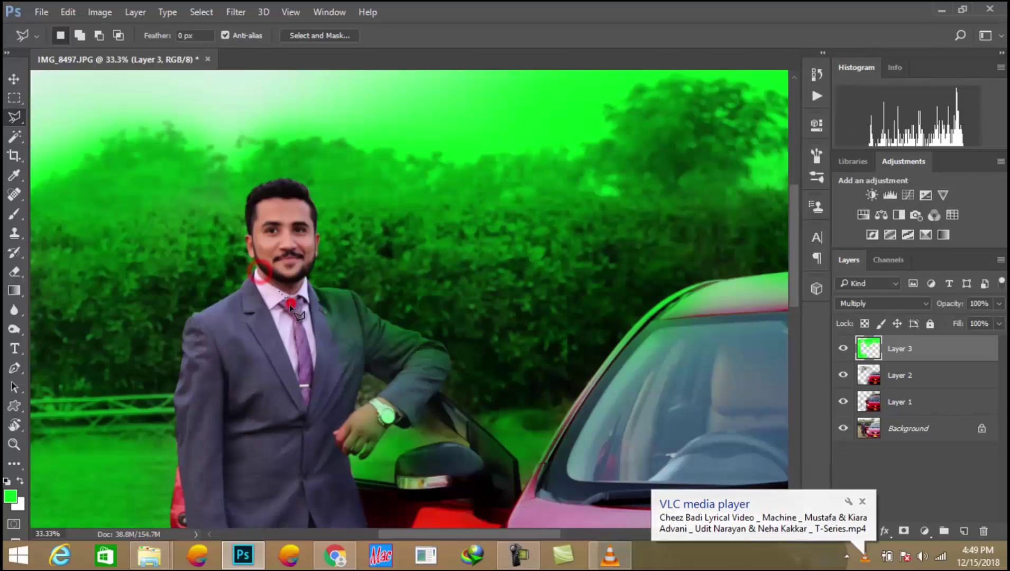
drag(288, 357, 176, 203)
scroll(243, 203, up, 5)
drag(191, 147, 170, 386)
click(90, 201)
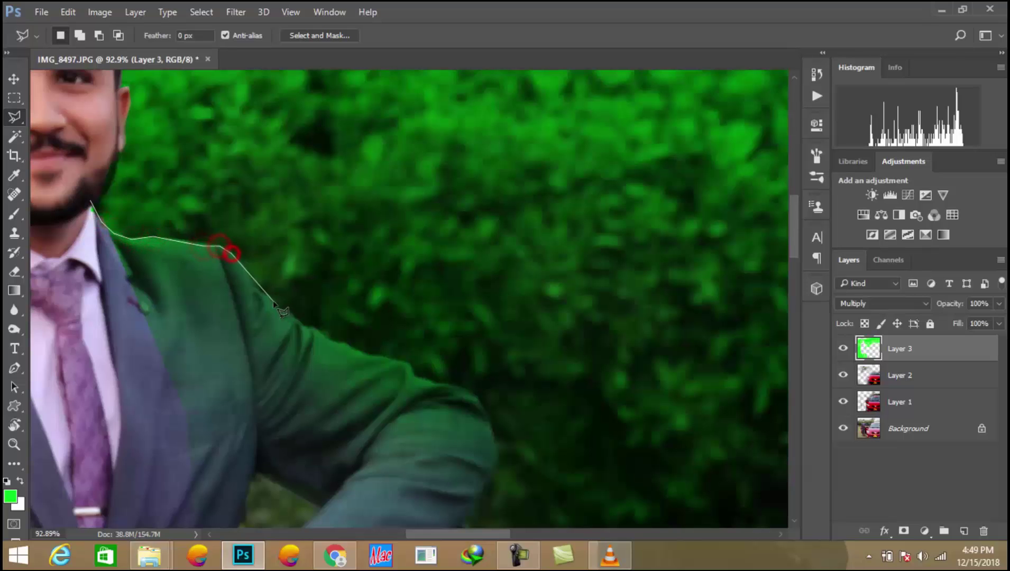
click(498, 462)
drag(476, 487, 424, 370)
click(387, 434)
click(331, 510)
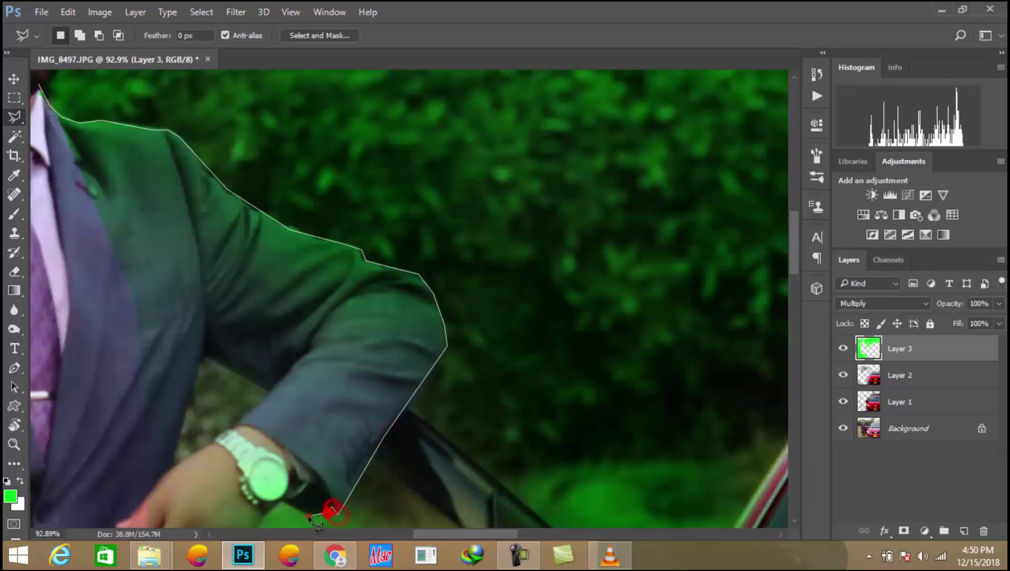
Continue the outline around the man's hand, watch and underarm gap, close it across the jacket, and delete the green tint inside.
drag(275, 515, 325, 322)
click(305, 336)
click(242, 401)
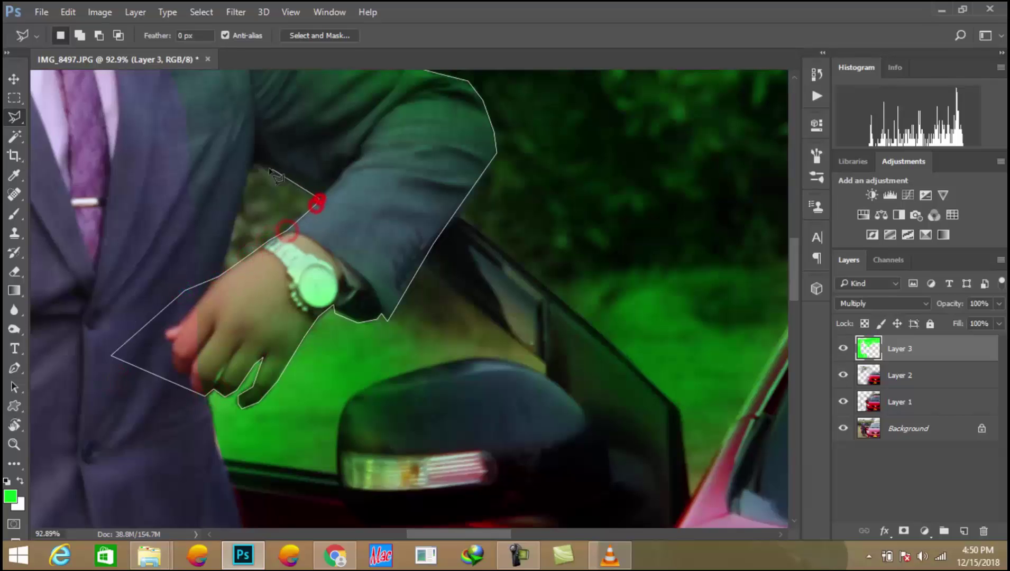
click(234, 224)
click(220, 261)
drag(64, 90, 83, 299)
click(67, 263)
click(73, 132)
key(Delete)
click(148, 267)
Start a lasso outline along the top and outer edge of the car mirror and the door's upper edge to the jacket.
mouse_move(311, 439)
mouse_down()
mouse_move(333, 248)
mouse_move(362, 296)
mouse_move(209, 277)
mouse_up()
double_click(241, 171)
click(503, 209)
click(475, 267)
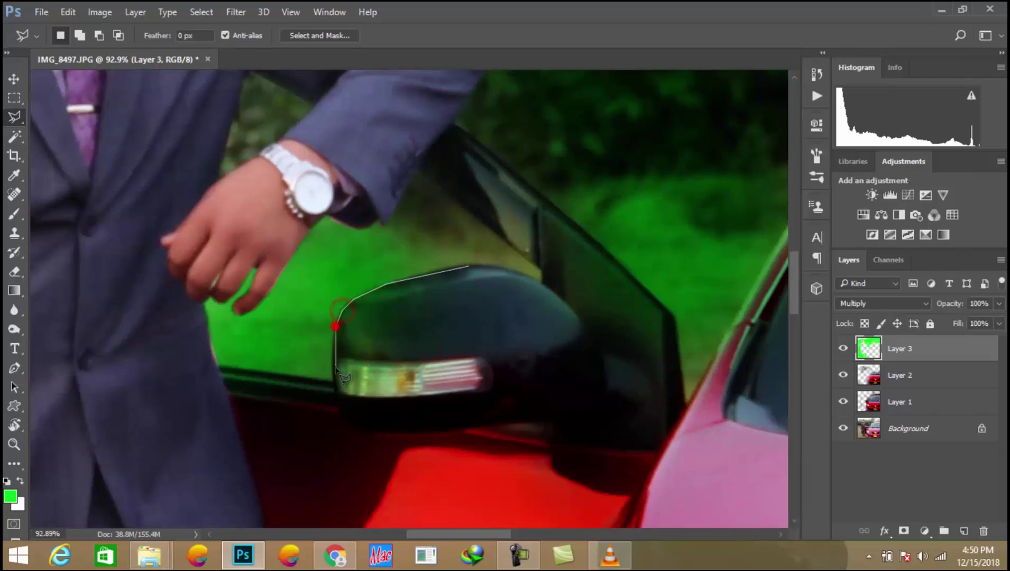
key(BackSpace)
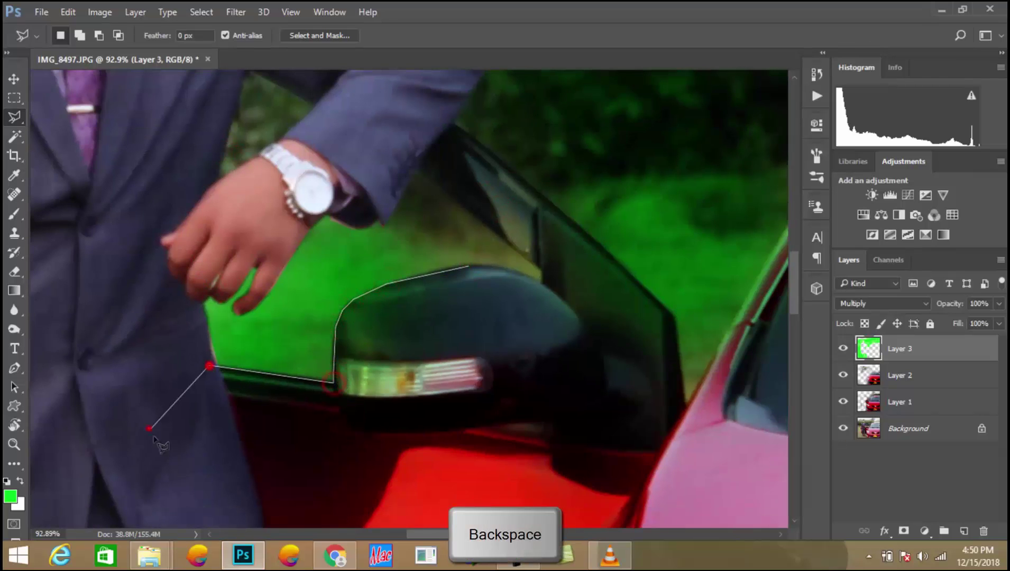
drag(149, 429, 148, 223)
click(158, 242)
click(295, 478)
Continue the outline around the car door and window frame, close it at the mirror, and remove the green tint inside.
click(726, 397)
click(690, 201)
click(675, 119)
drag(659, 113, 649, 369)
click(636, 340)
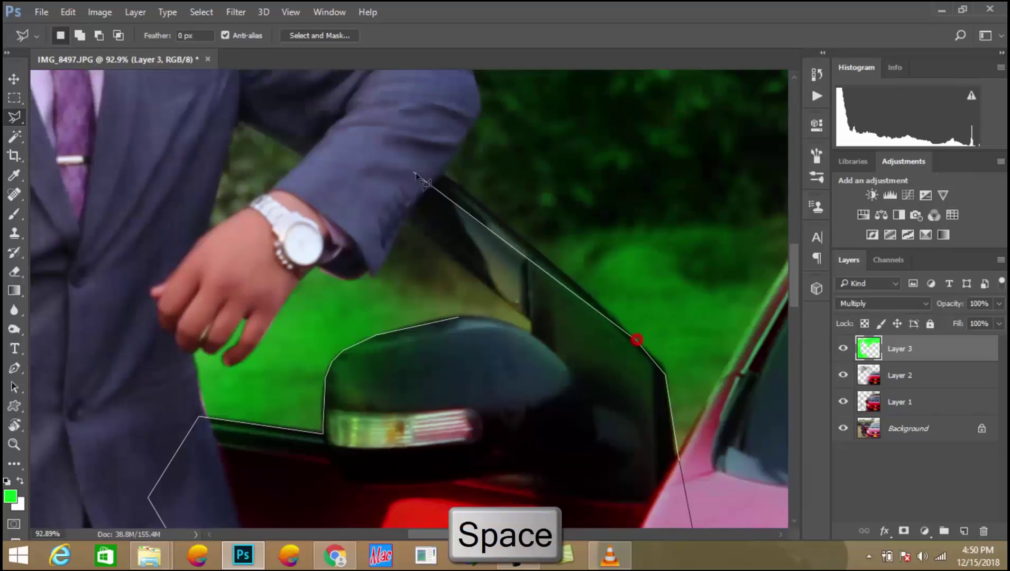
click(391, 178)
click(402, 217)
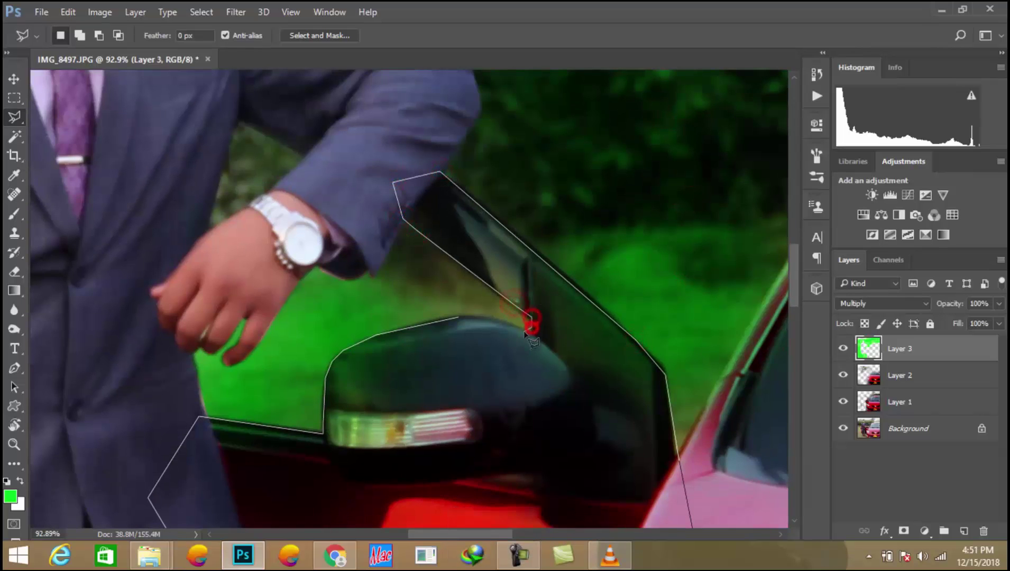
key(Home)
scroll(619, 353, down, 5)
scroll(432, 334, up, 3)
mouse_move(432, 334)
mouse_down()
mouse_move(475, 191)
mouse_move(576, 79)
mouse_up()
key(e)
key(bracketleft)
key(bracketleft)
key(bracketleft)
key(ctrl+alt+z)
Outline the man's leg nearest the open door edge with the Polygonal Lasso, down its outer side and around the shoe.
key(l)
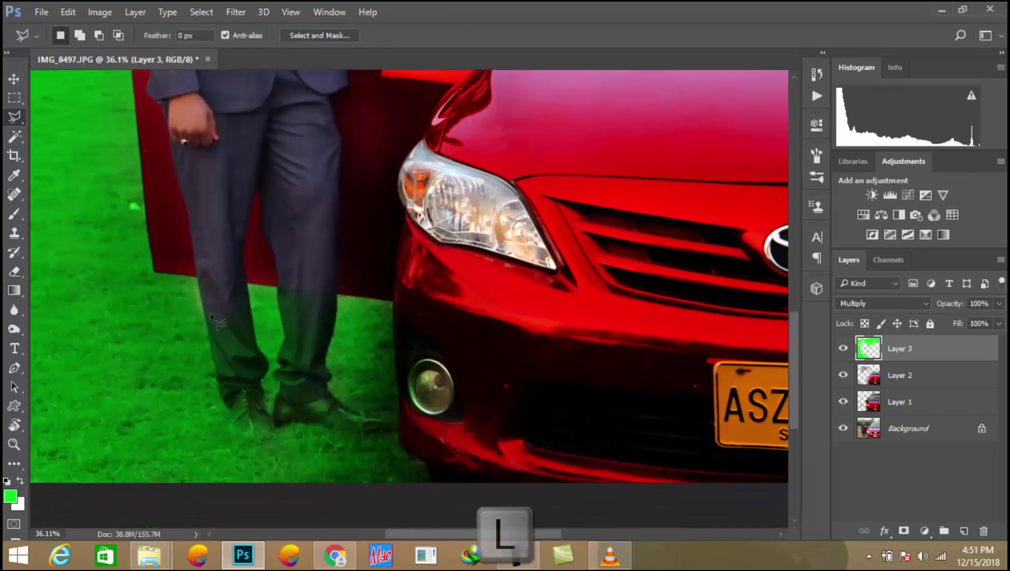
scroll(217, 325, up, 4)
click(168, 165)
click(205, 345)
click(225, 453)
drag(263, 489, 251, 237)
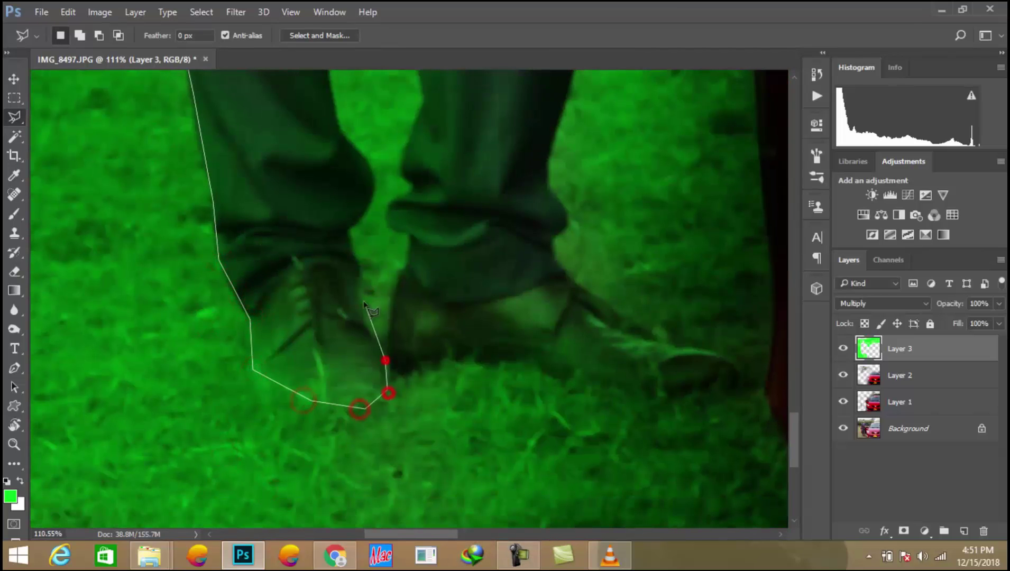
click(373, 197)
click(373, 166)
click(345, 139)
Carry the outline up the inner side of the trouser leg, close it above the tint, and delete the green inside.
drag(304, 173, 323, 282)
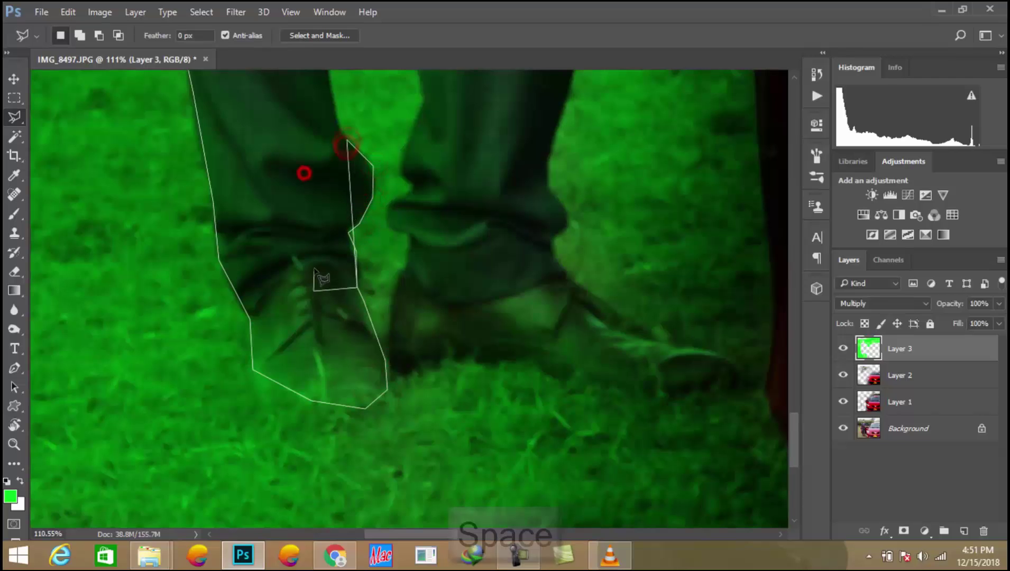
drag(310, 155, 314, 316)
click(342, 284)
click(320, 139)
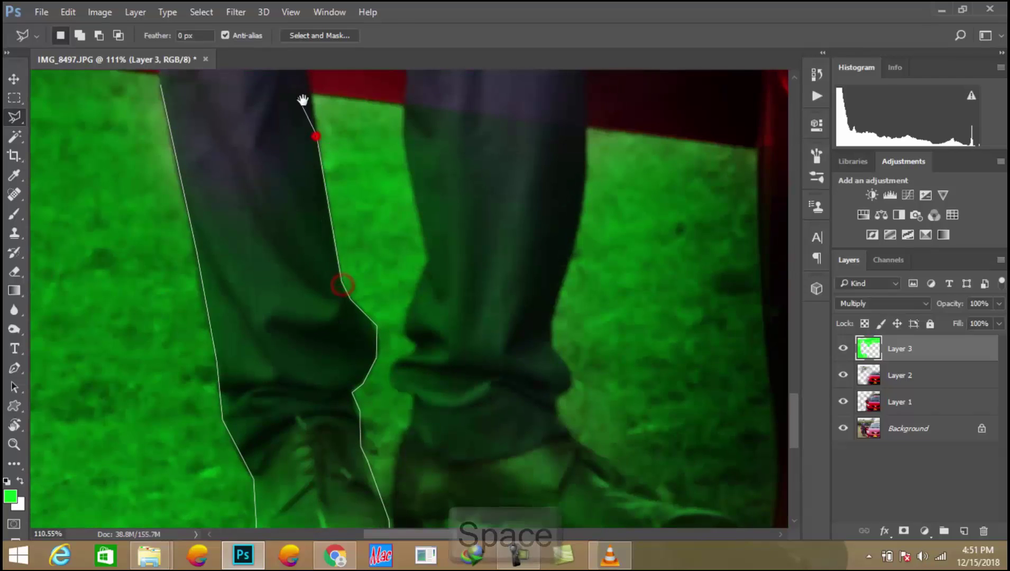
drag(298, 99, 280, 311)
click(282, 228)
click(169, 196)
double_click(164, 225)
key(Delete)
Start a lasso outline down the inner side of the man's other trouser leg, past the cuff to the shoe's heel.
click(476, 231)
click(391, 303)
click(386, 319)
click(399, 406)
drag(429, 448, 427, 295)
click(407, 306)
click(391, 352)
click(385, 376)
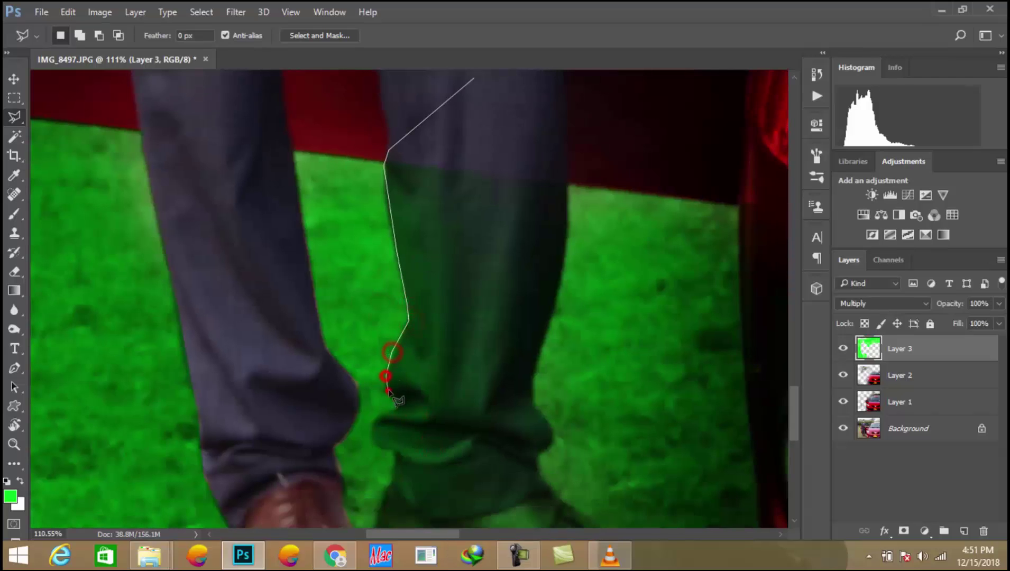
click(394, 462)
drag(379, 516, 400, 297)
click(392, 348)
click(399, 368)
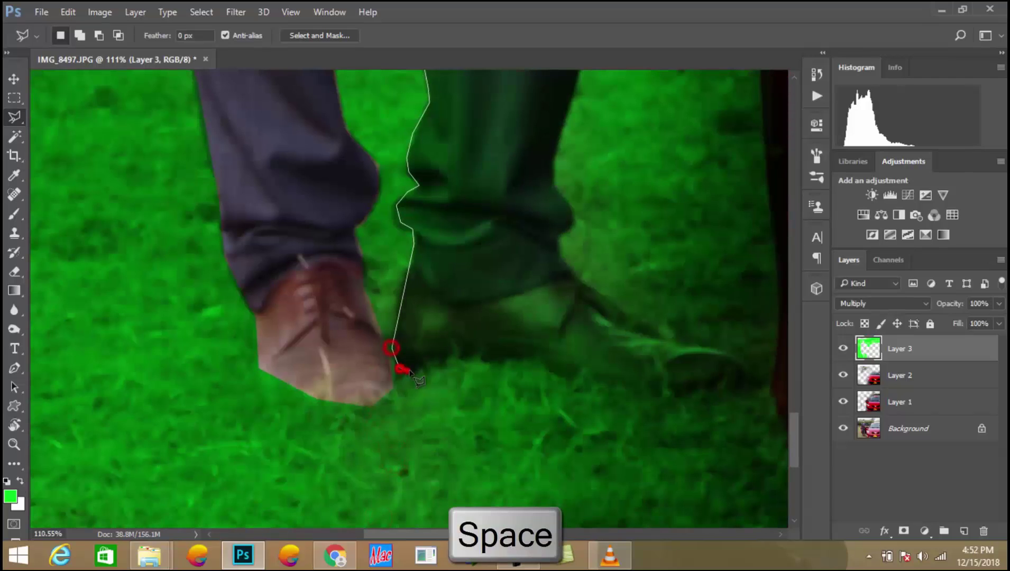
Continue the outline around the shoe and up the trouser's outer side, close it, delete the green tint and deselect.
click(650, 396)
click(717, 396)
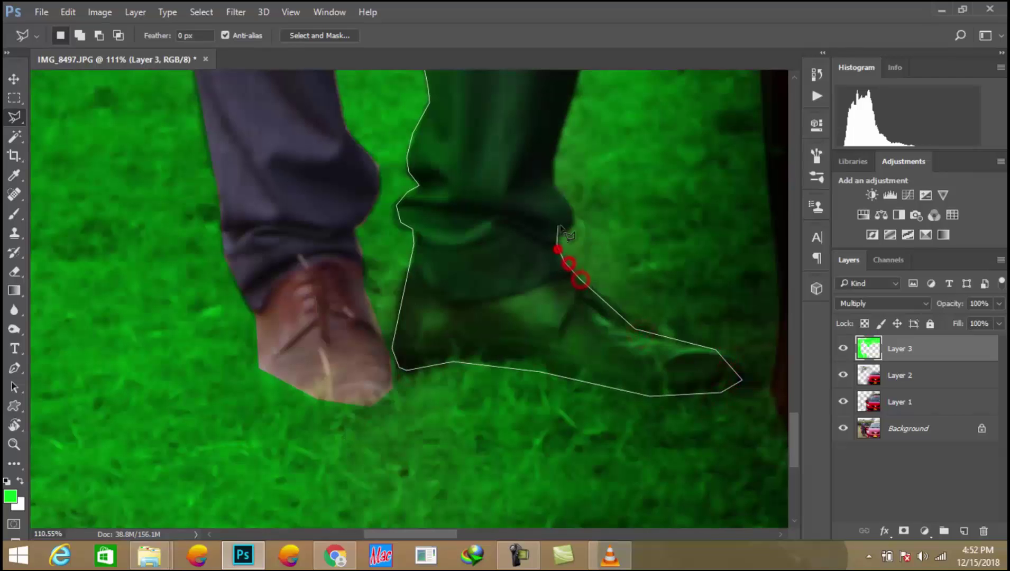
click(555, 168)
drag(563, 97, 441, 370)
click(462, 308)
click(466, 171)
double_click(384, 86)
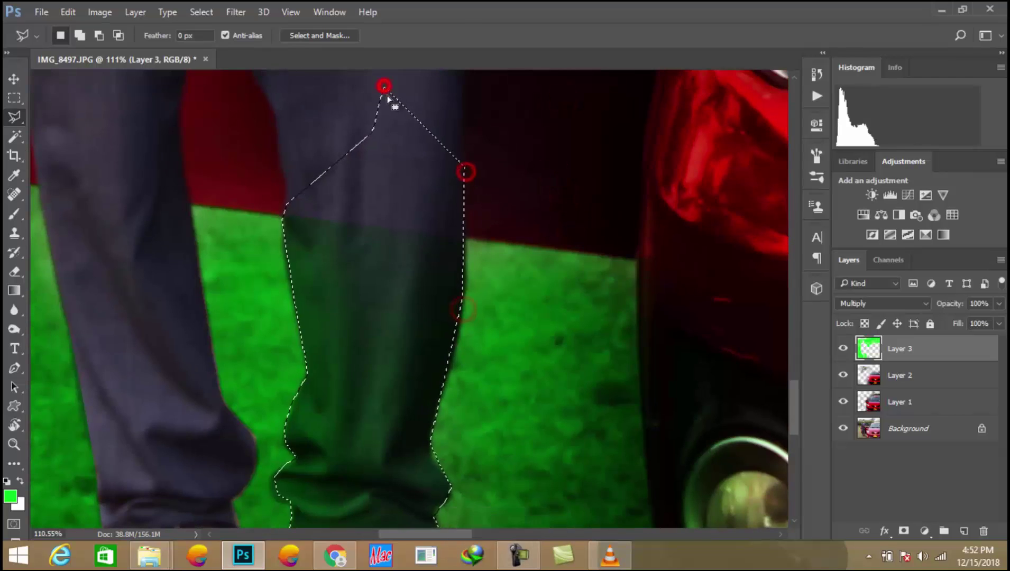
key(Delete)
click(559, 141)
Select the car's roof and windshield with the Polygonal Lasso, delete their green tint and deselect.
scroll(559, 141, down, 7)
drag(559, 141, 288, 518)
scroll(530, 189, up, 3)
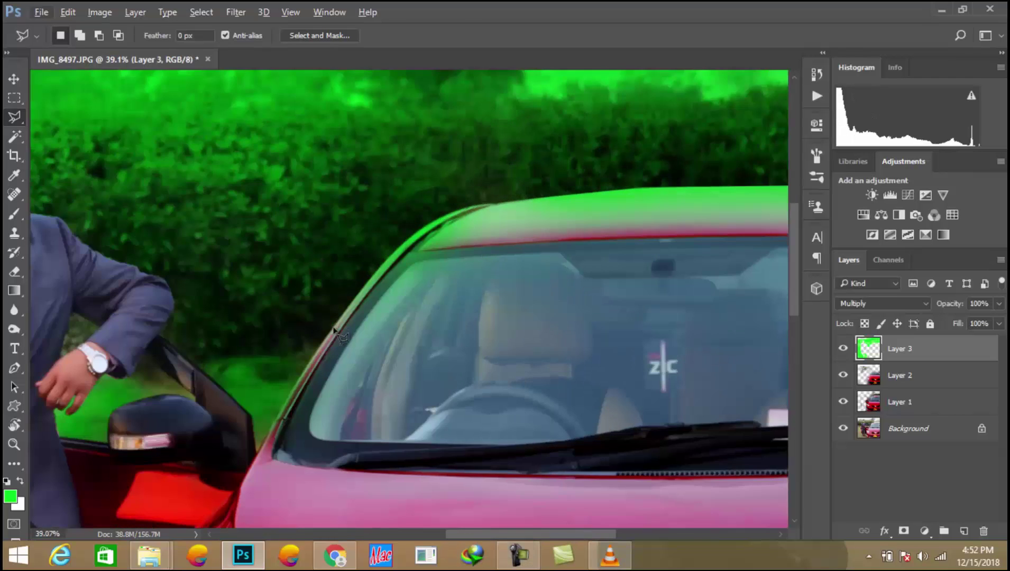
click(629, 189)
click(701, 183)
click(742, 325)
click(587, 404)
double_click(250, 466)
key(Delete)
click(748, 176)
Erase the leftover green along the car roof's front corner and windshield pillar with a 200 px Eraser.
key(e)
drag(350, 232, 323, 252)
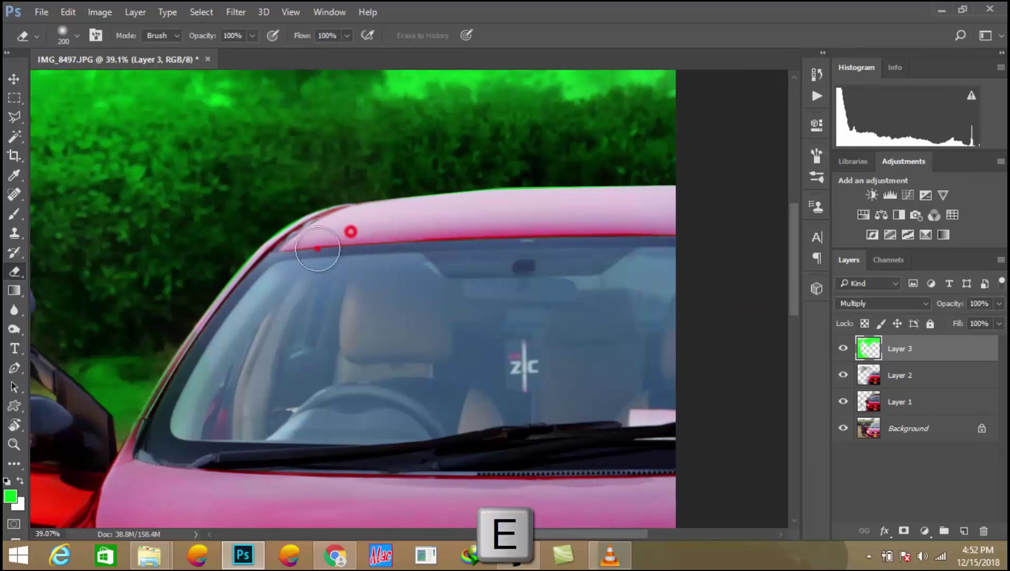
click(261, 279)
scroll(354, 311, up, 7)
key(space)
drag(353, 311, 944, 348)
mouse_move(631, 184)
mouse_down()
mouse_move(526, 290)
mouse_move(508, 344)
mouse_up()
Increase the Eraser's hardness and erase the remaining green along the windshield pillar and nearby car body.
right_click(518, 333)
drag(619, 377, 660, 380)
mouse_move(658, 219)
mouse_down()
mouse_move(562, 282)
mouse_move(532, 324)
mouse_move(532, 312)
mouse_move(448, 428)
mouse_up()
key(space)
drag(533, 426, 646, 158)
mouse_move(536, 270)
mouse_down()
mouse_move(485, 357)
mouse_move(685, 142)
mouse_move(606, 133)
mouse_up()
key(space)
drag(548, 205, 367, 433)
drag(514, 388, 543, 155)
drag(503, 198, 343, 352)
scroll(509, 350, down, 9)
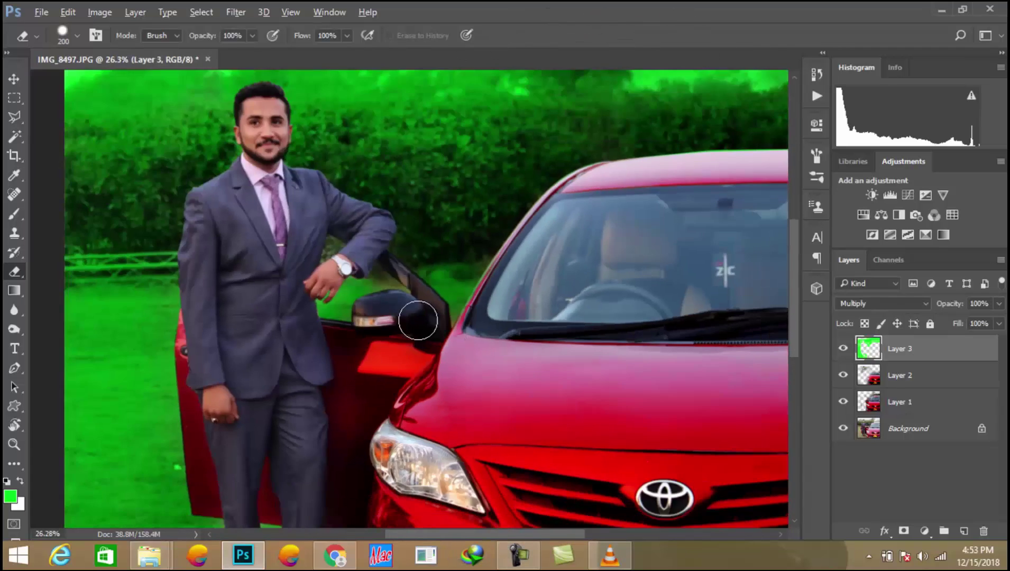
Reduce the Eraser to 100 px and erase the remaining green from the toe of the man's shoe.
key(space)
drag(457, 418, 408, 177)
drag(520, 347, 512, 279)
scroll(220, 306, up, 6)
key(bracketleft)
key(bracketleft)
key(bracketleft)
key(bracketleft)
mouse_move(118, 246)
mouse_down()
mouse_move(148, 343)
mouse_move(181, 342)
mouse_move(168, 353)
mouse_up()
drag(173, 354, 156, 352)
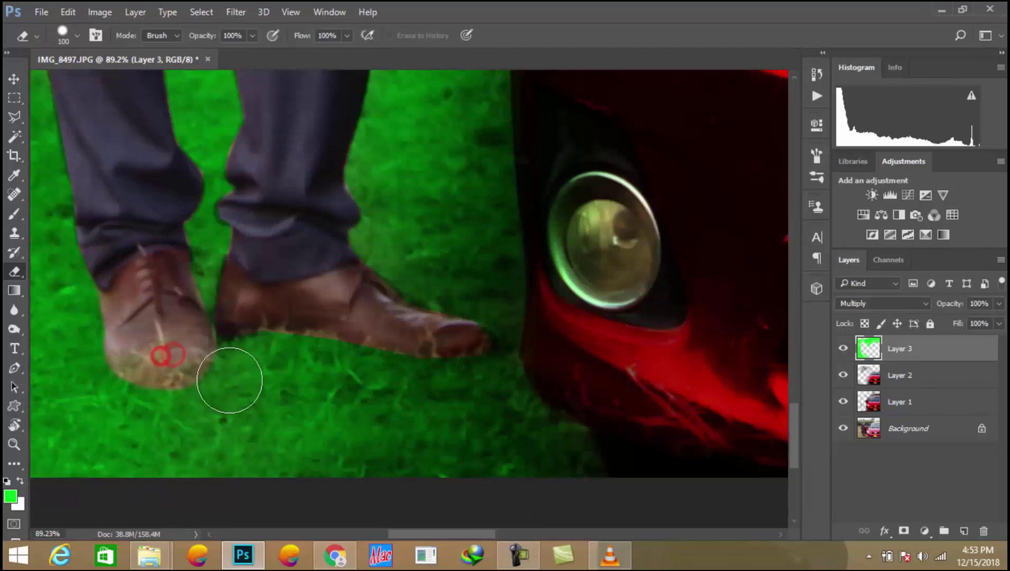
Undo the last eraser strokes and erase the remaining green from the man's shoes with a smaller Eraser.
key(ctrl+alt+z)
alt+click(237, 300)
click(523, 226)
key(ctrl+alt+z)
key(bracketleft)
key(bracketleft)
key(bracketleft)
key(bracketleft)
key(bracketleft)
right_click(415, 325)
drag(521, 380, 453, 379)
click(395, 311)
click(474, 346)
click(434, 350)
Erase the green tint from the sky above and beside the man with a soft 900 px Eraser.
scroll(393, 330, down, 1)
scroll(393, 330, down, 15)
scroll(204, 150, up, 10)
key(space)
drag(206, 151, 142, 249)
scroll(187, 232, down, 4)
key(bracketright)
key(bracketright)
key(bracketright)
key(bracketright)
key(bracketright)
key(bracketright)
key(bracketright)
key(bracketright)
key(bracketright)
key(bracketright)
key(bracketright)
key(bracketright)
key(bracketright)
key(bracketright)
key(bracketright)
key(bracketright)
key(bracketright)
right_click(162, 140)
click(119, 87)
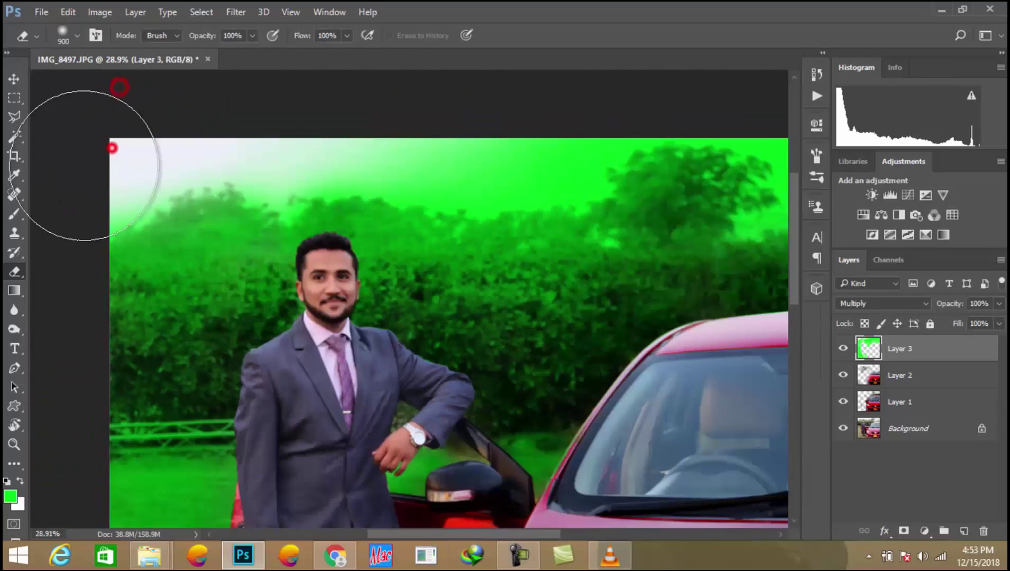
click(84, 164)
click(178, 158)
click(295, 149)
drag(379, 151, 530, 148)
Erase the green from the rest of the sky and the treetops across the full width of the photo.
key(space)
drag(613, 162, 438, 165)
click(679, 168)
drag(590, 175, 451, 166)
click(486, 158)
click(582, 167)
click(243, 170)
drag(155, 179, 473, 186)
click(443, 188)
click(258, 177)
click(106, 175)
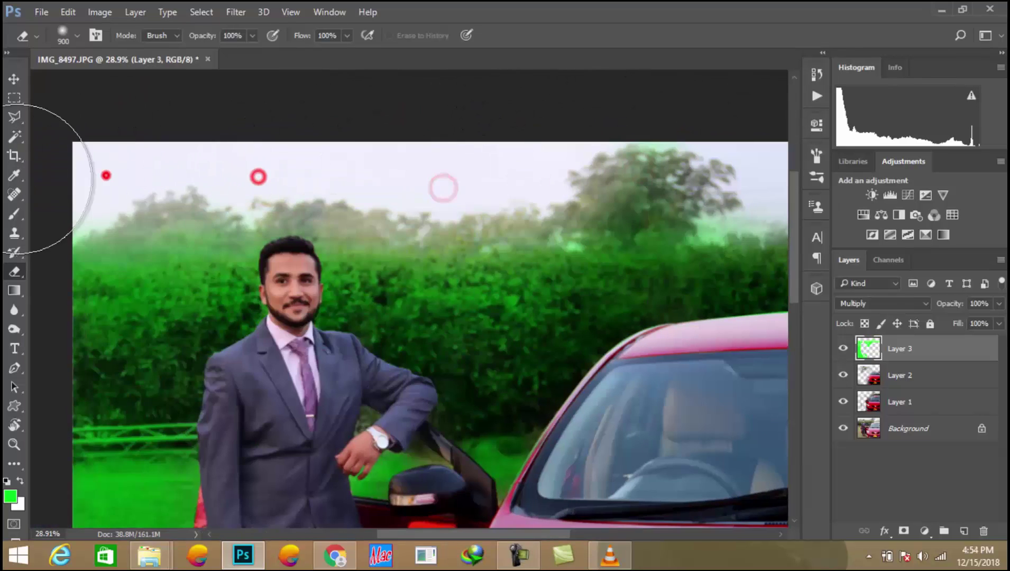
scroll(581, 261, down, 4)
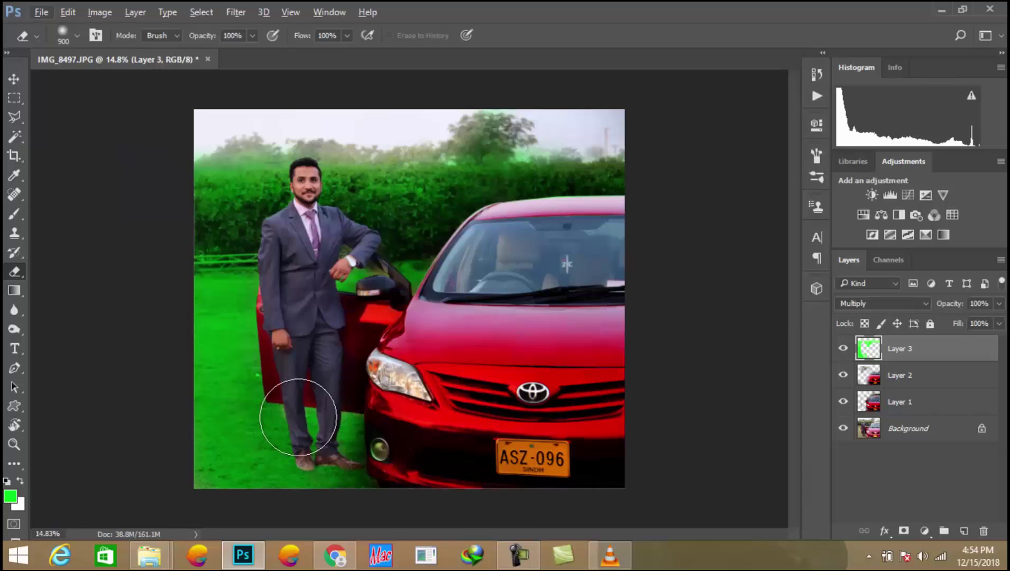
Paint green over the pale grass beside the man's trouser leg with a hard 125 px Brush.
key(b)
scroll(298, 417, up, 8)
key(bracketright)
key(bracketleft)
key(bracketleft)
key(bracketleft)
key(bracketleft)
key(bracketleft)
key(bracketleft)
key(bracketleft)
right_click(166, 297)
drag(260, 353, 315, 364)
click(82, 328)
drag(172, 327, 170, 320)
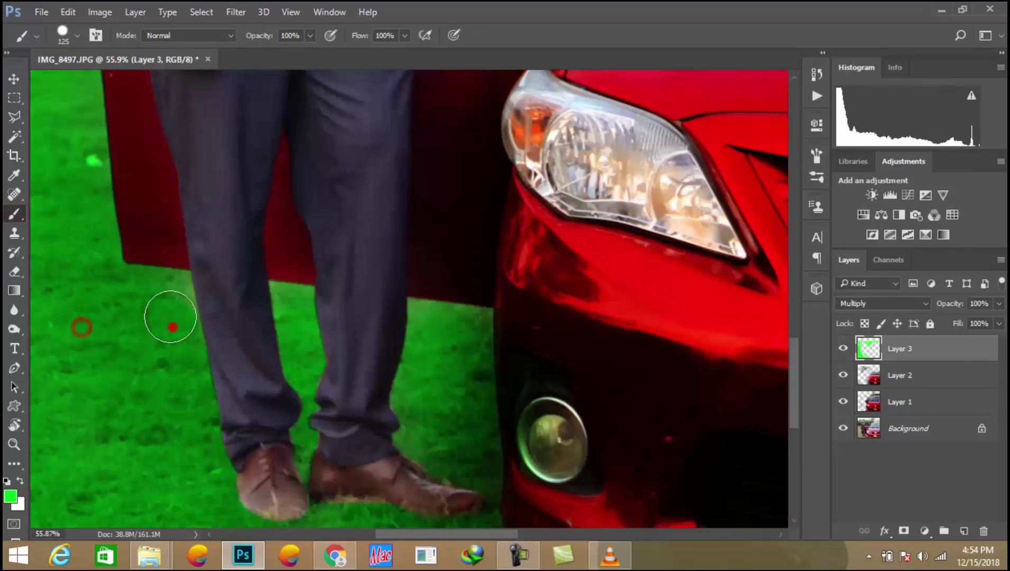
Reduce the Brush size, paint green into the grass beside and between the man's legs, and undo the last stroke.
key(bracketleft)
key(bracketleft)
key(bracketleft)
key(bracketleft)
key(bracketleft)
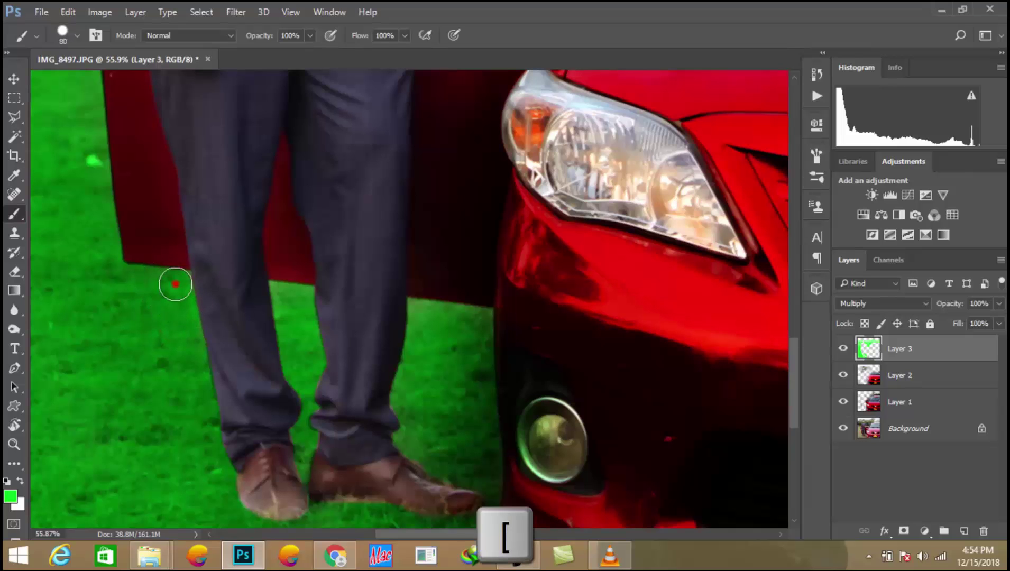
key(bracketleft)
drag(204, 327, 259, 326)
key(ctrl+alt+z)
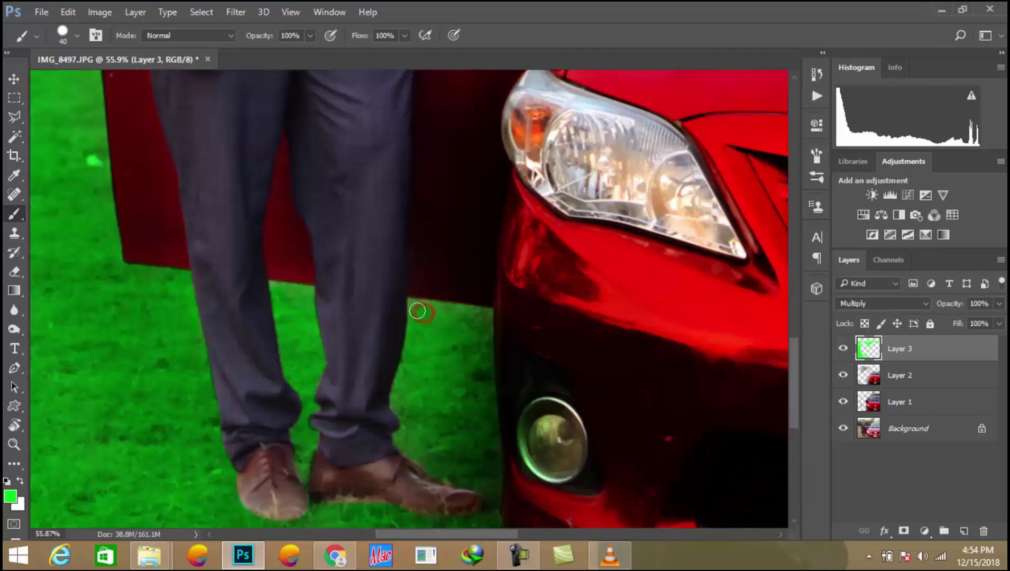
Paint green over the pale grass between the man's leg and the front bumper, enlarging the Brush to 75 px.
drag(423, 316, 424, 363)
scroll(431, 359, up, 5)
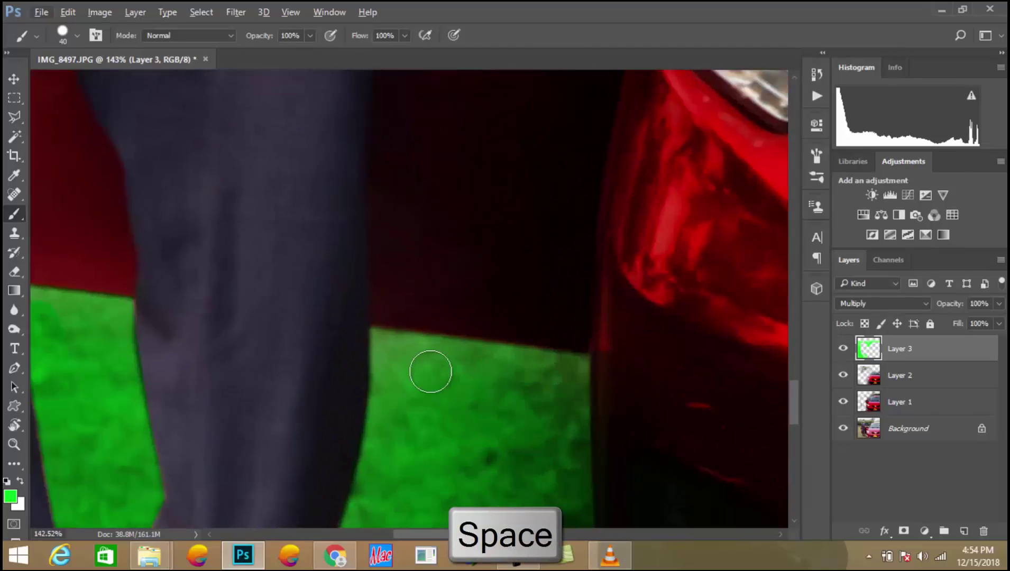
right_click(453, 377)
drag(547, 351, 566, 351)
click(438, 438)
key(space)
click(444, 402)
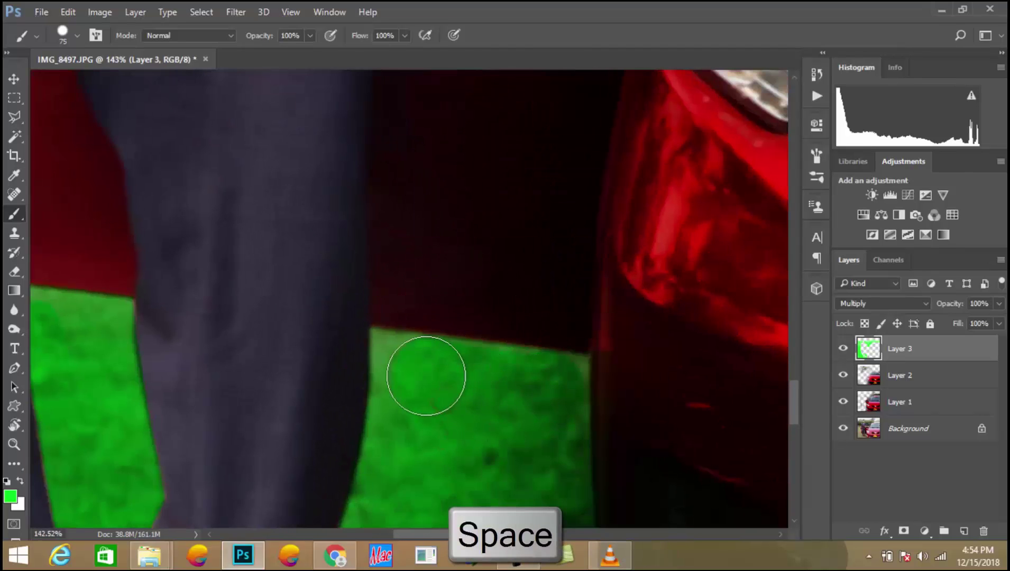
Fill in the green along the door's lower edge and down the trouser leg with a 30 px Brush.
key(bracketleft)
key(bracketleft)
key(bracketleft)
key(bracketleft)
key(bracketleft)
click(387, 359)
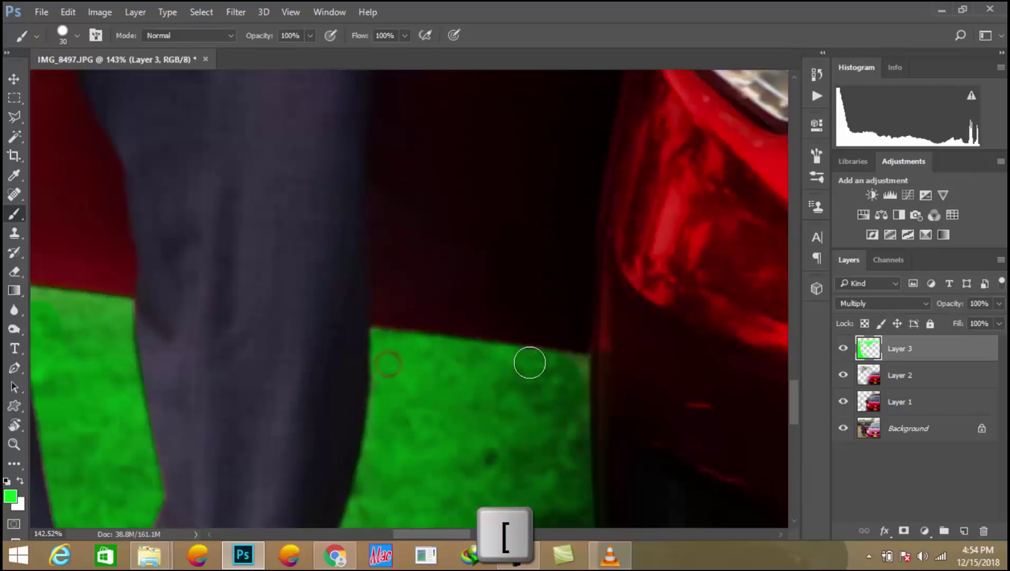
drag(387, 392, 374, 456)
key(space)
mouse_move(387, 466)
mouse_down()
mouse_move(391, 328)
mouse_move(372, 494)
mouse_up()
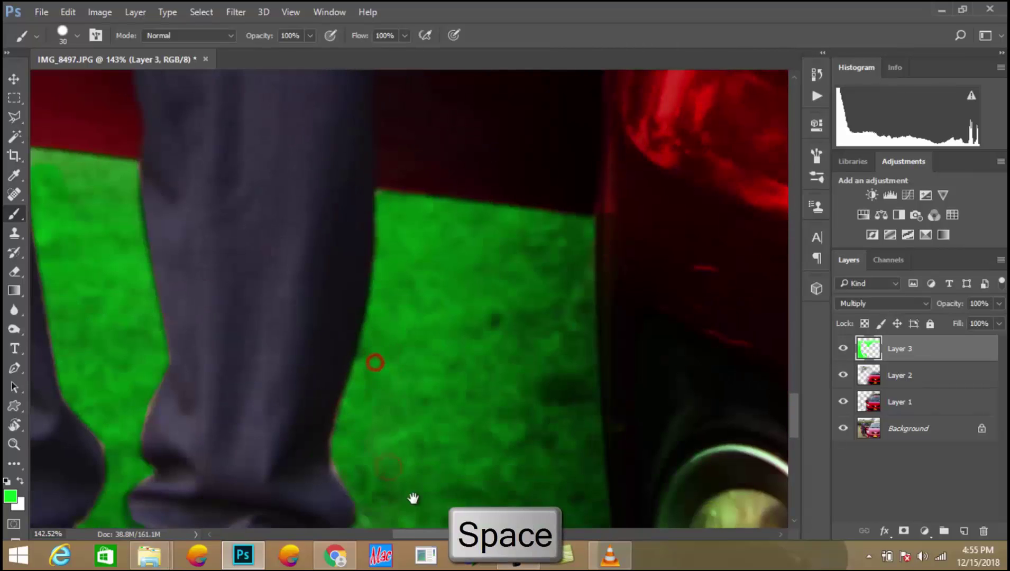
drag(439, 453, 418, 332)
drag(356, 374, 384, 418)
scroll(394, 381, down, 5)
drag(382, 358, 391, 414)
Stamp all visible layers into a new merged layer at the top of the stack.
scroll(495, 383, down, 15)
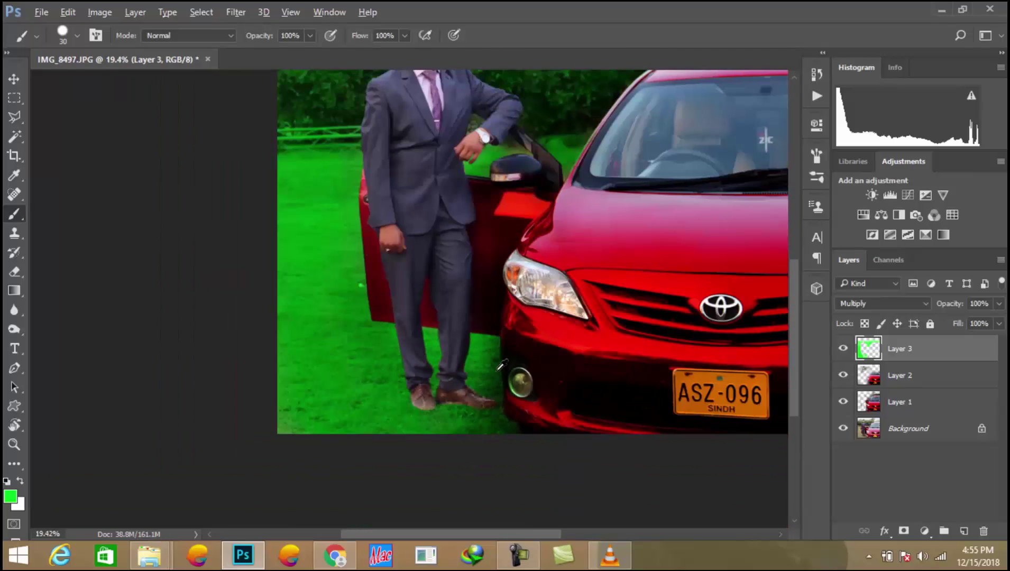
key(e)
key(Escape)
scroll(560, 352, down, 2)
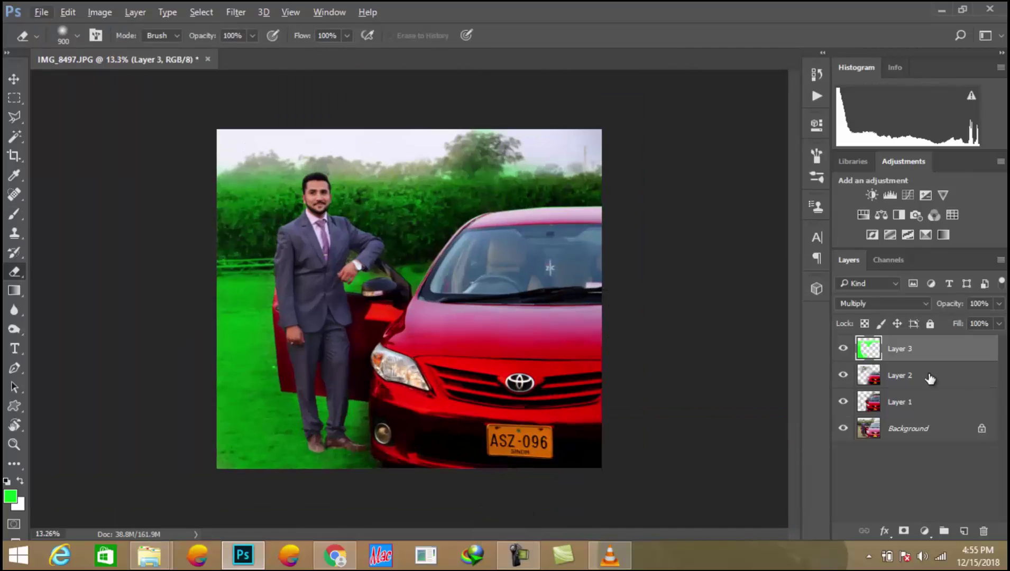
key(ctrl+shift+alt+e)
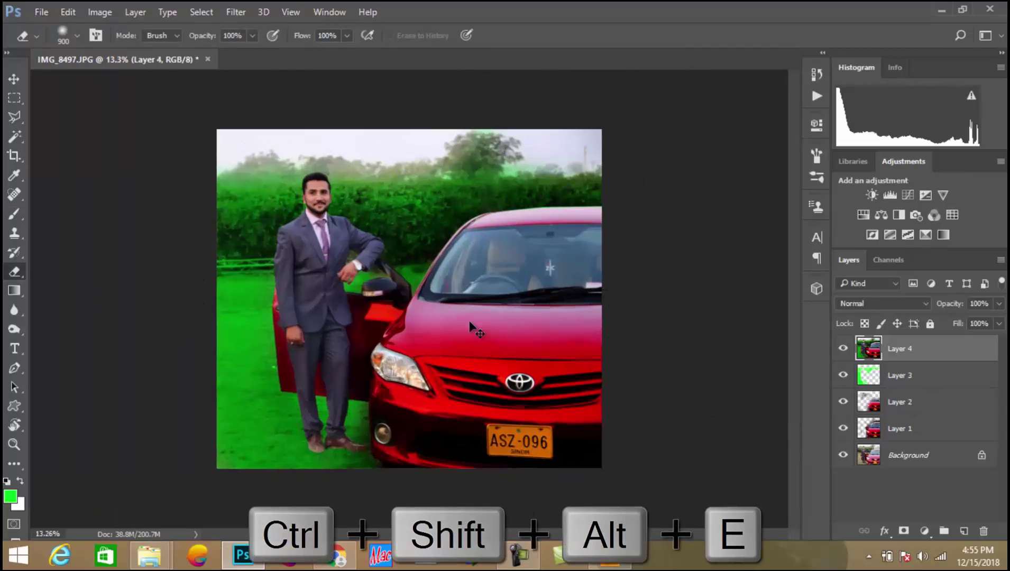
Apply Selective Color to the merged layer with the Neutrals' Black set to +8%.
key(ctrl+w)
click(763, 179)
click(768, 307)
drag(767, 306, 777, 304)
click(811, 181)
click(788, 294)
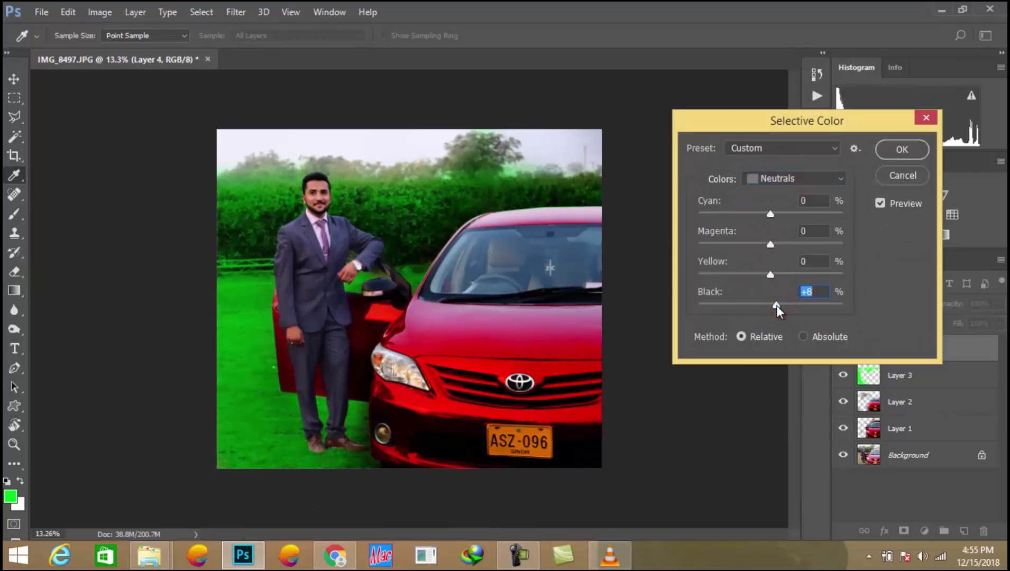
scroll(366, 241, up, 1)
scroll(698, 279, down, 4)
click(807, 178)
click(890, 155)
Add a new empty layer above the merged one and set the foreground color to black (000000).
key(e)
scroll(405, 255, up, 3)
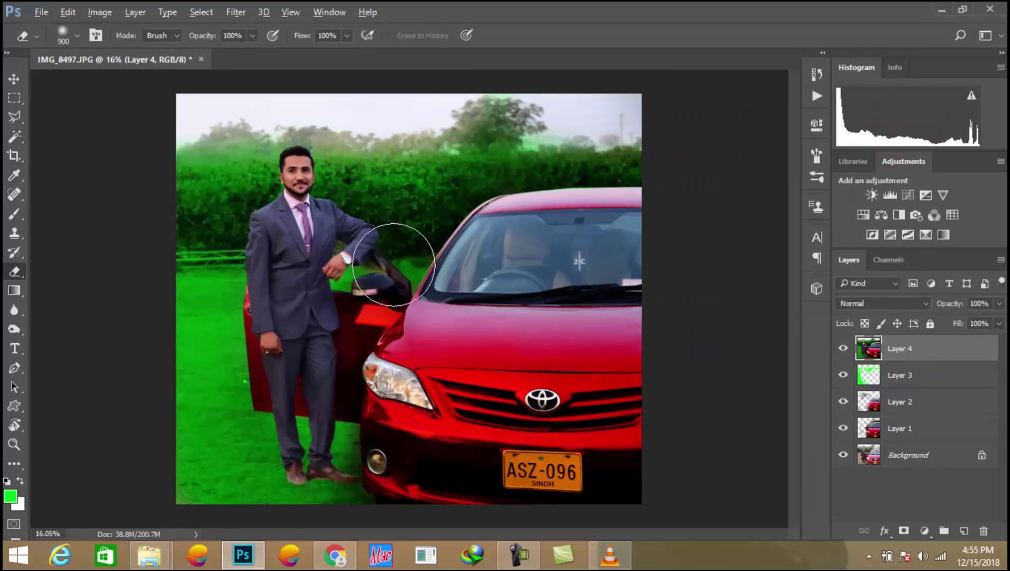
scroll(483, 289, down, 1)
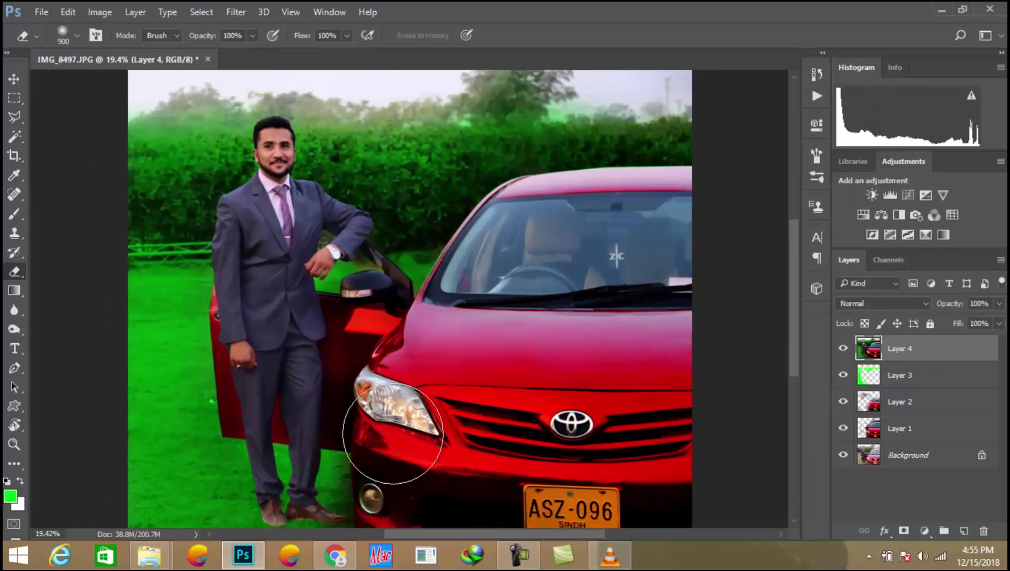
click(963, 531)
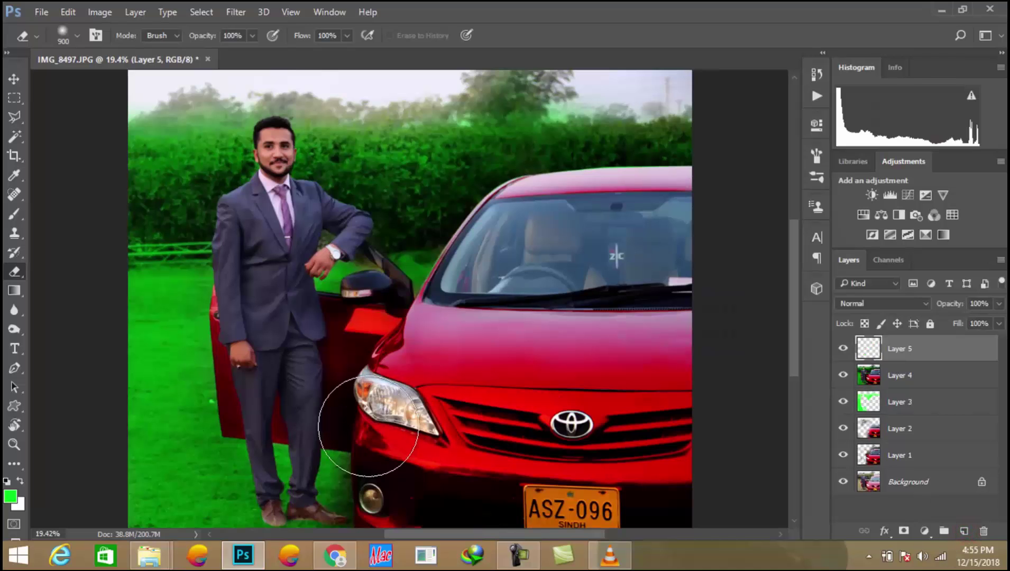
click(11, 496)
click(579, 355)
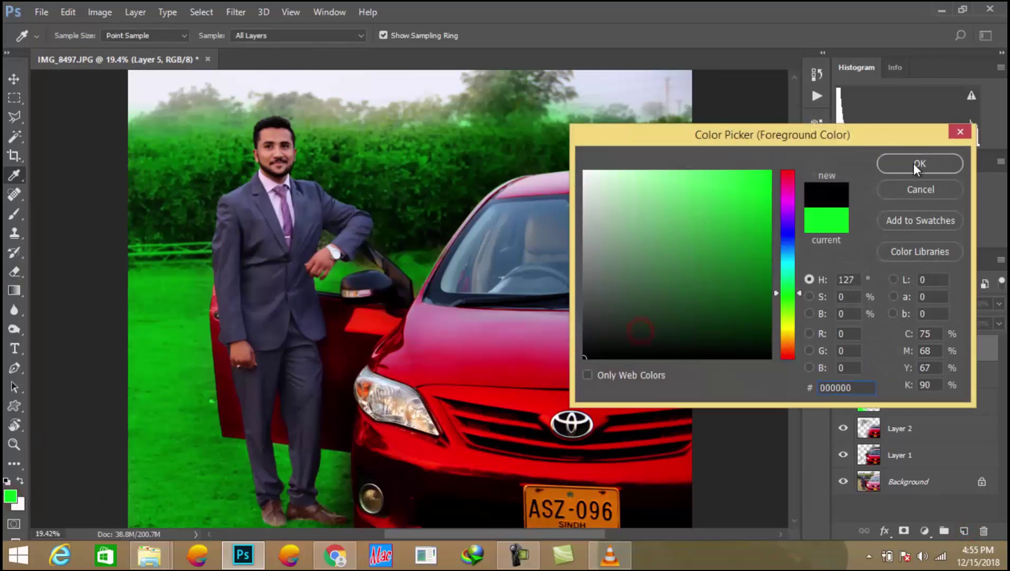
click(913, 164)
key(e)
right_click(505, 365)
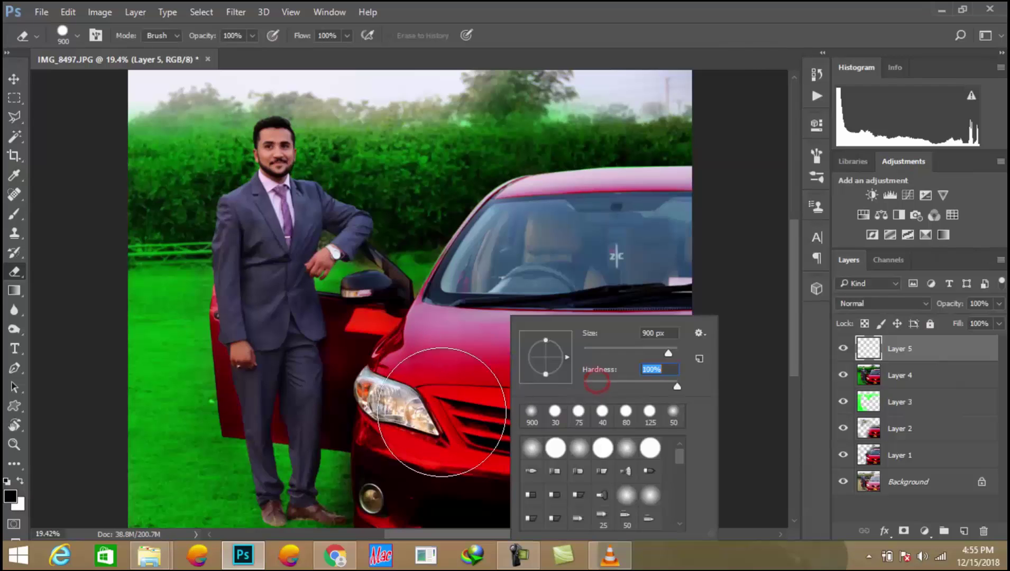
click(390, 401)
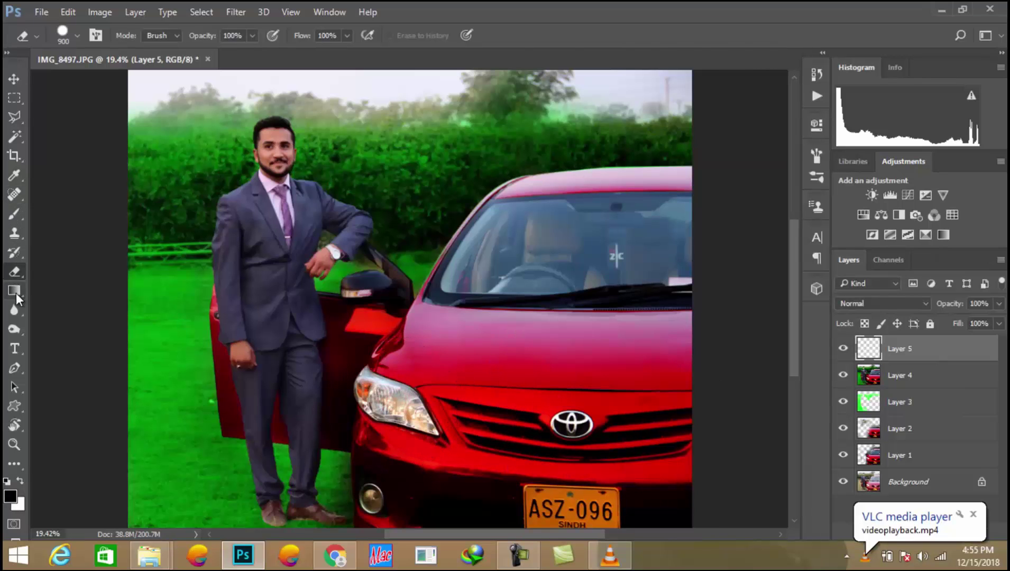
Paint one solid black circle over the car's headlight with a hard 2200 px Brush.
click(14, 214)
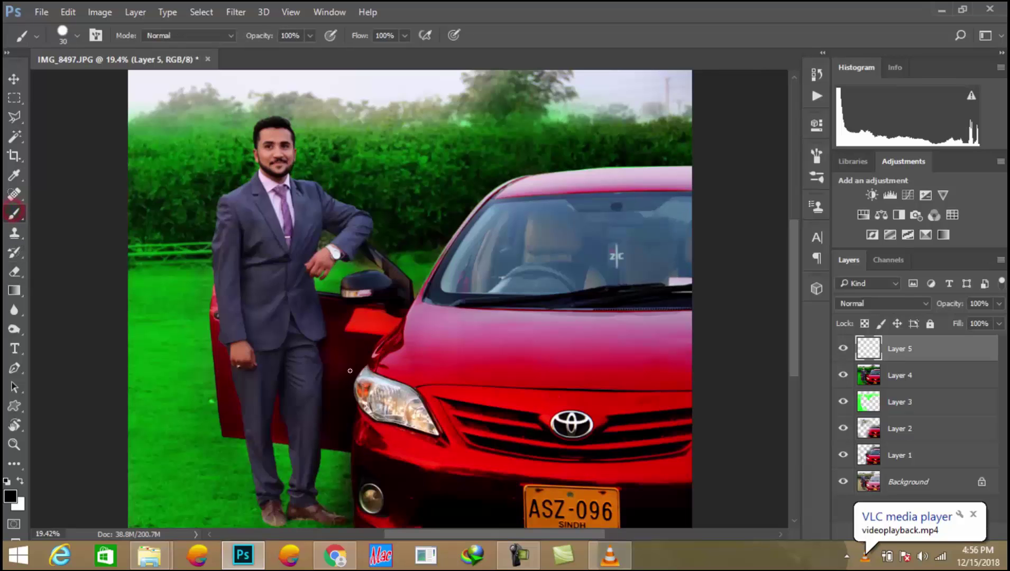
key(bracketright)
key(bracketright)
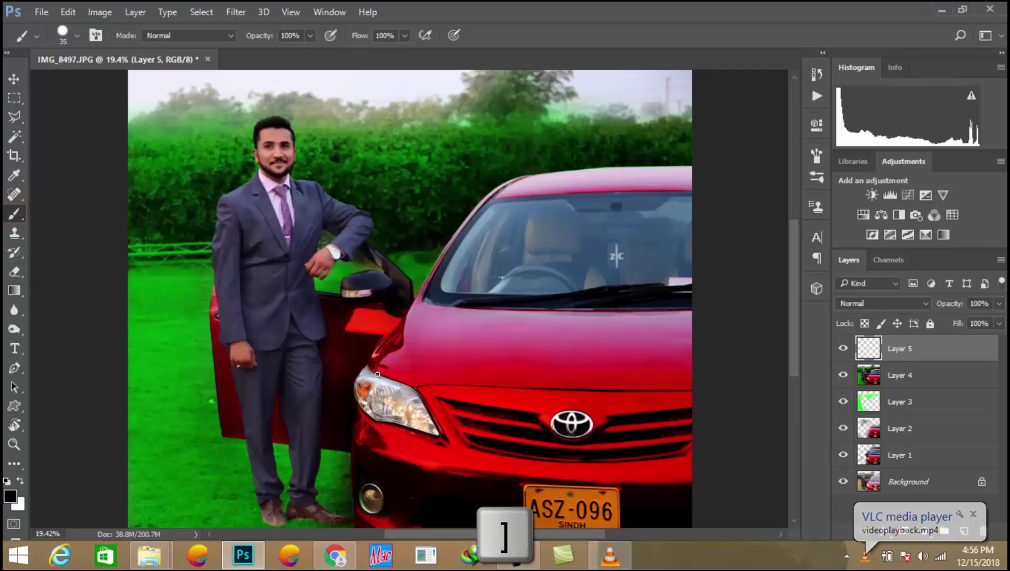
key(bracketright)
key(bracketright)
key(bracketright)
key(bracketright)
key(bracketright)
key(bracketright)
key(bracketright)
key(bracketright)
key(bracketright)
key(bracketright)
key(bracketright)
key(bracketright)
key(bracketright)
key(bracketright)
key(bracketright)
key(bracketright)
key(bracketright)
key(bracketright)
key(bracketright)
key(bracketright)
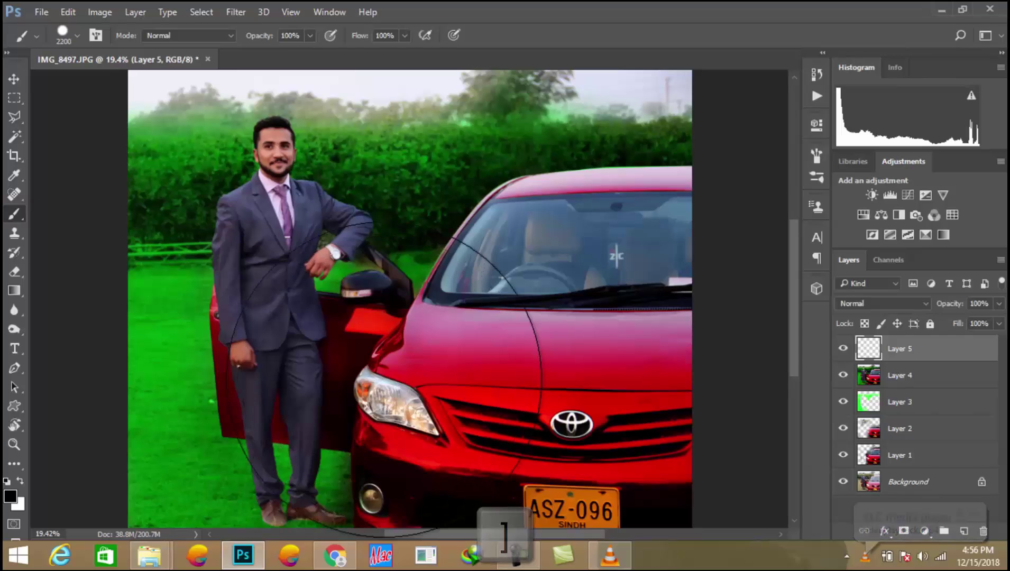
click(384, 375)
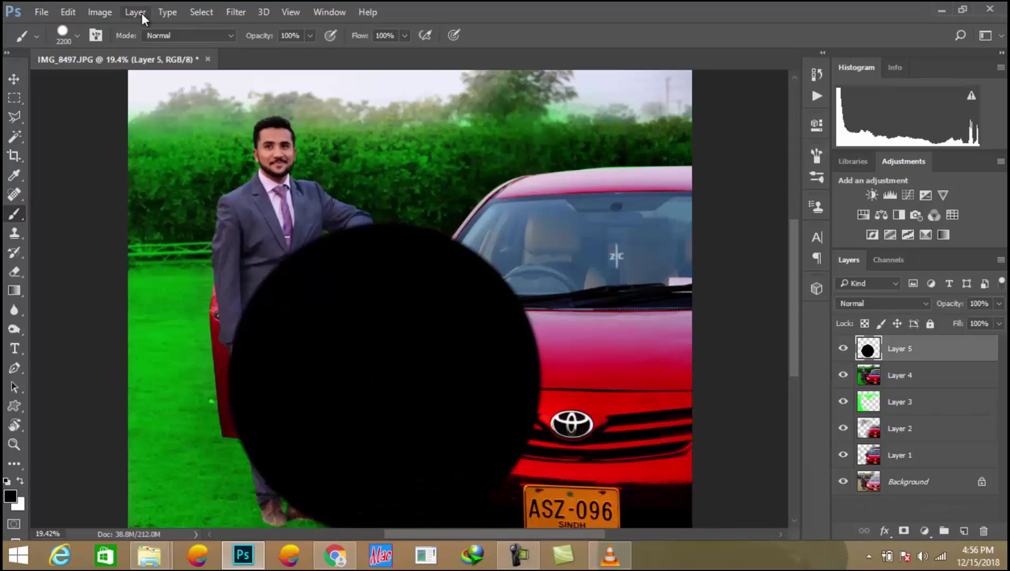
Render a 50-300mm Zoom Lens Flare at 100% brightness in the circle's centre and set the layer's blend mode to Screen.
click(236, 11)
mouse_move(254, 245)
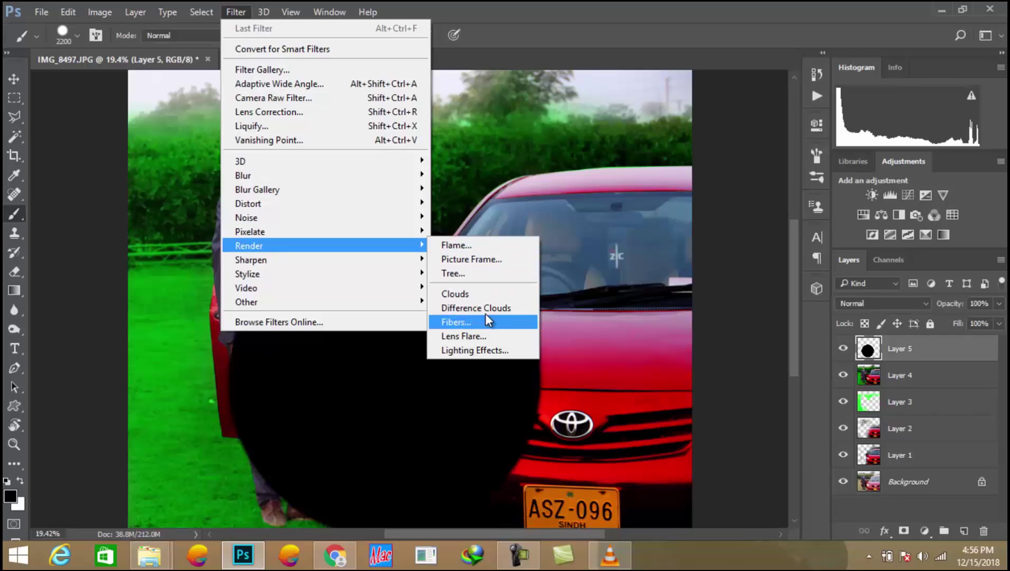
click(483, 335)
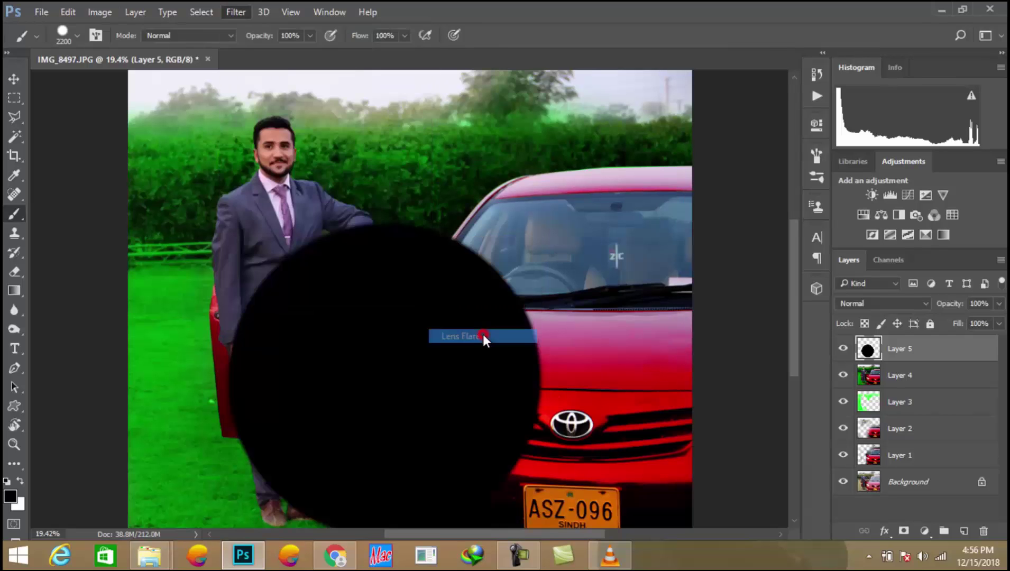
drag(445, 188, 451, 195)
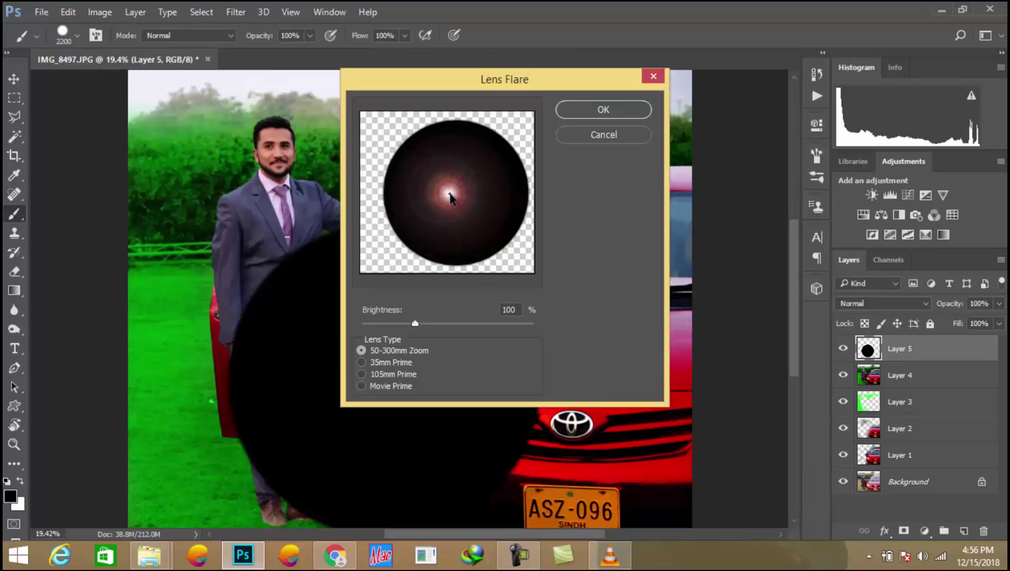
click(603, 109)
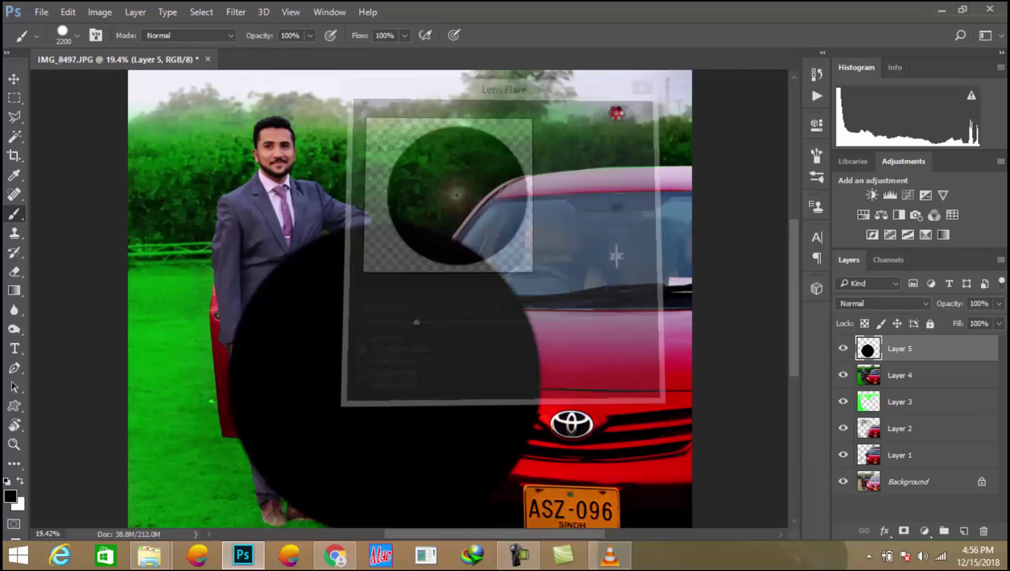
click(880, 303)
click(857, 105)
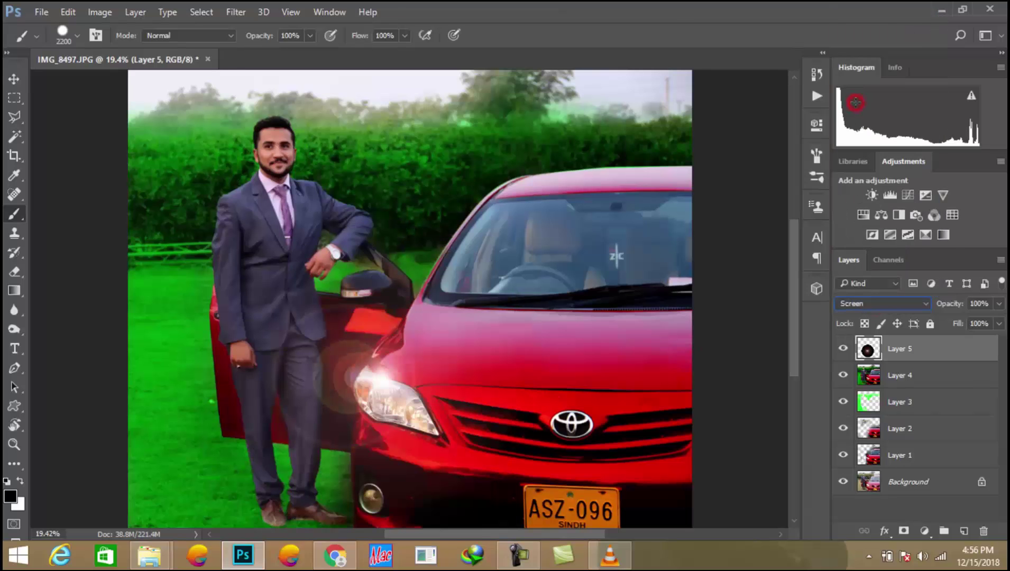
Scale the lens flare down with Free Transform, position it over the headlight and apply the transformation.
click(14, 78)
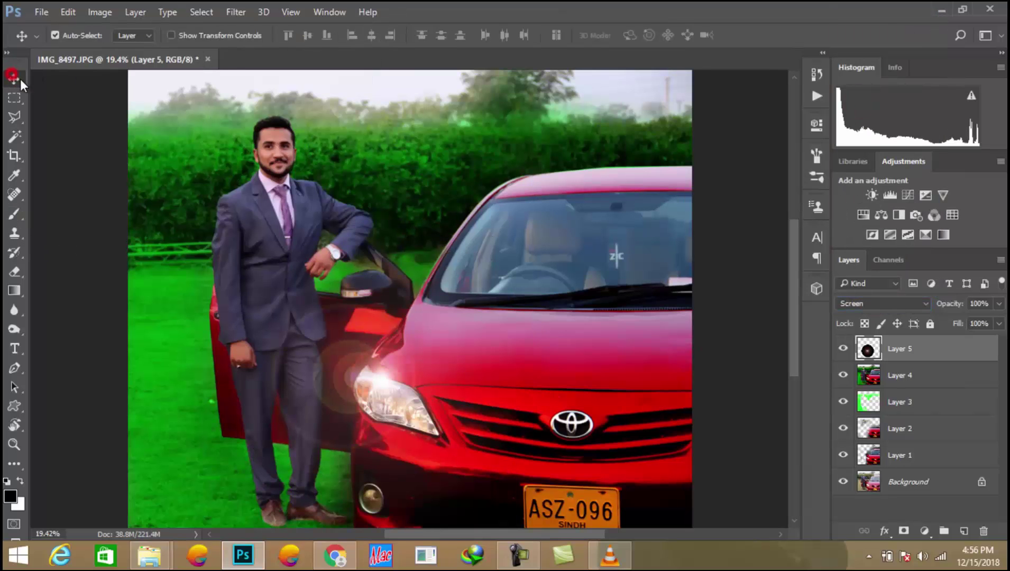
key(ctrl+t)
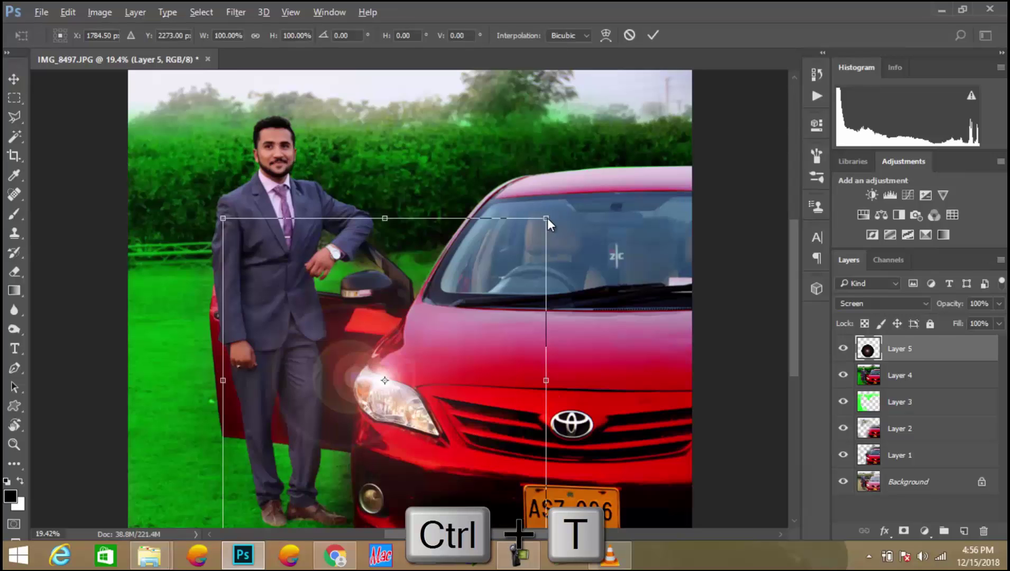
drag(546, 218, 472, 292)
drag(373, 340, 388, 364)
key(Return)
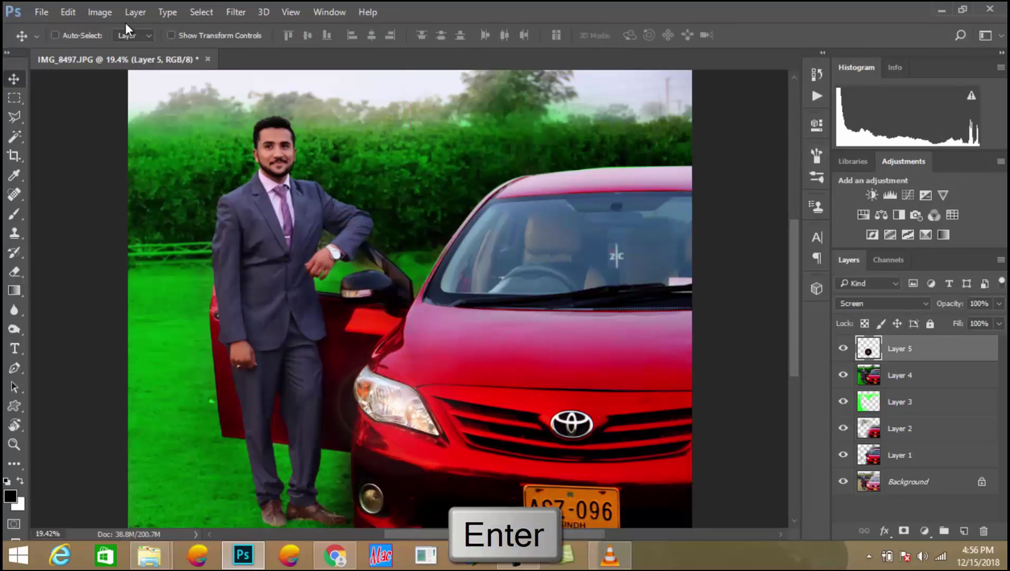
Deepen the dark tones of the lens flare layer with Levels, using midtone 1.00 and white input level 238.
click(88, 11)
mouse_move(159, 49)
click(343, 68)
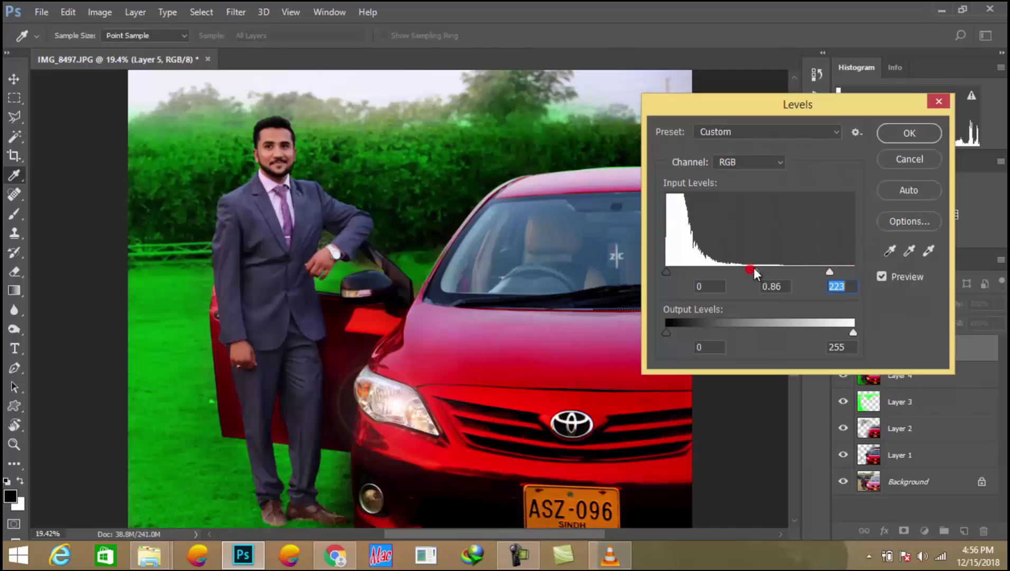
drag(749, 270, 771, 269)
click(777, 269)
drag(666, 271, 684, 271)
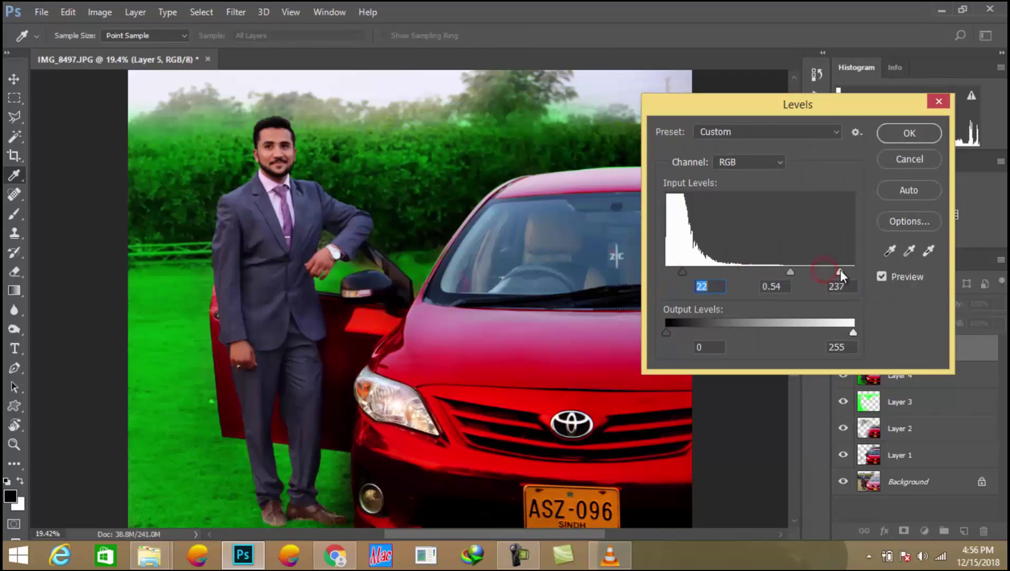
drag(762, 271, 758, 271)
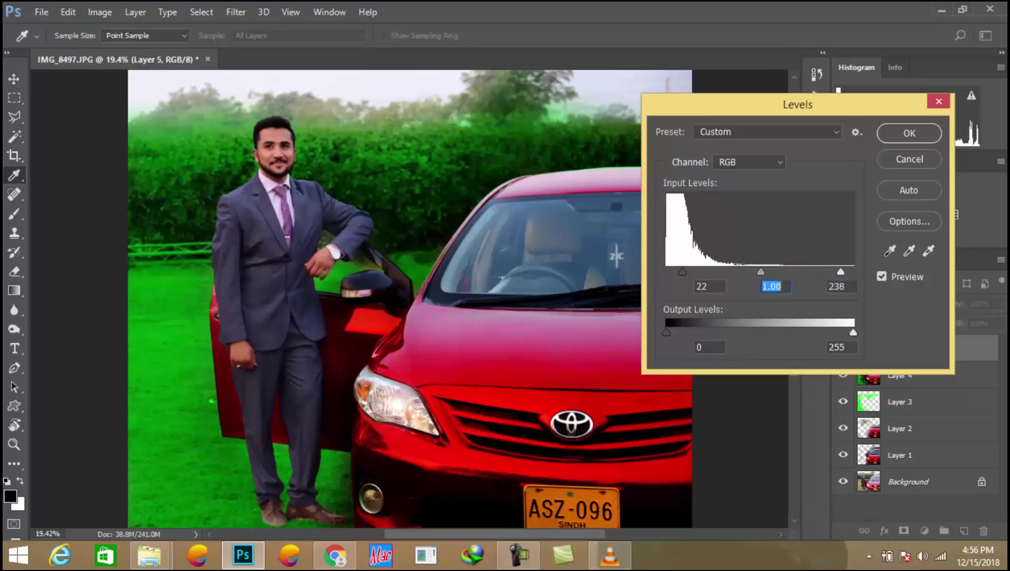
drag(683, 271, 706, 267)
click(908, 132)
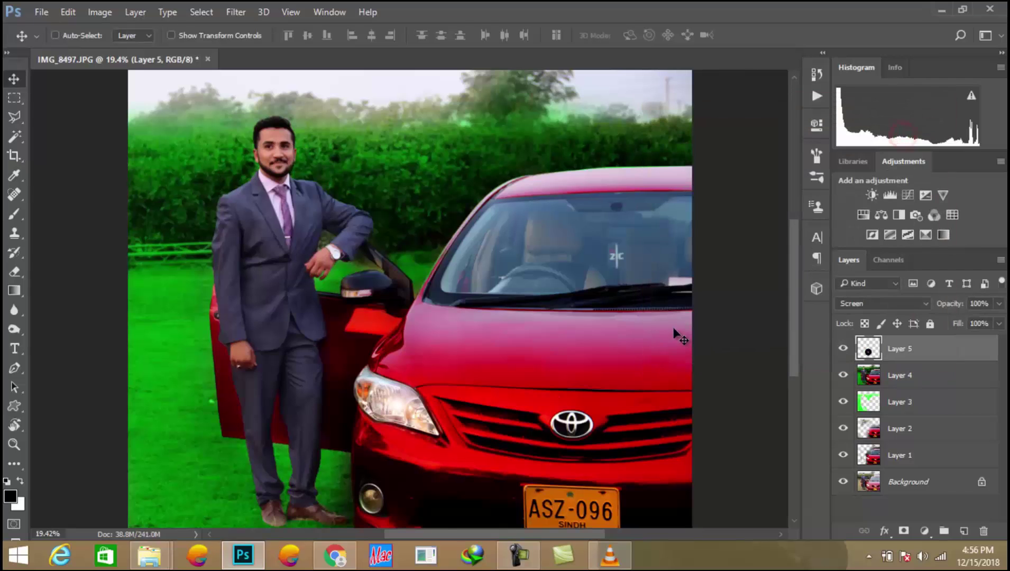
Enlarge the lens flare over the headlight to about 114% with Free Transform.
key(ctrl)
key(ctrl+t)
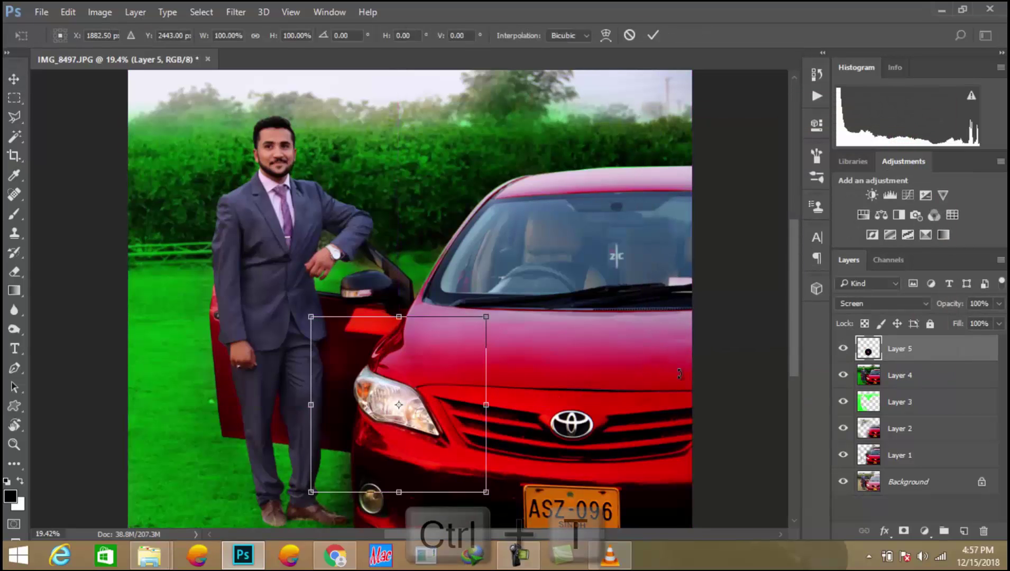
drag(486, 316, 499, 309)
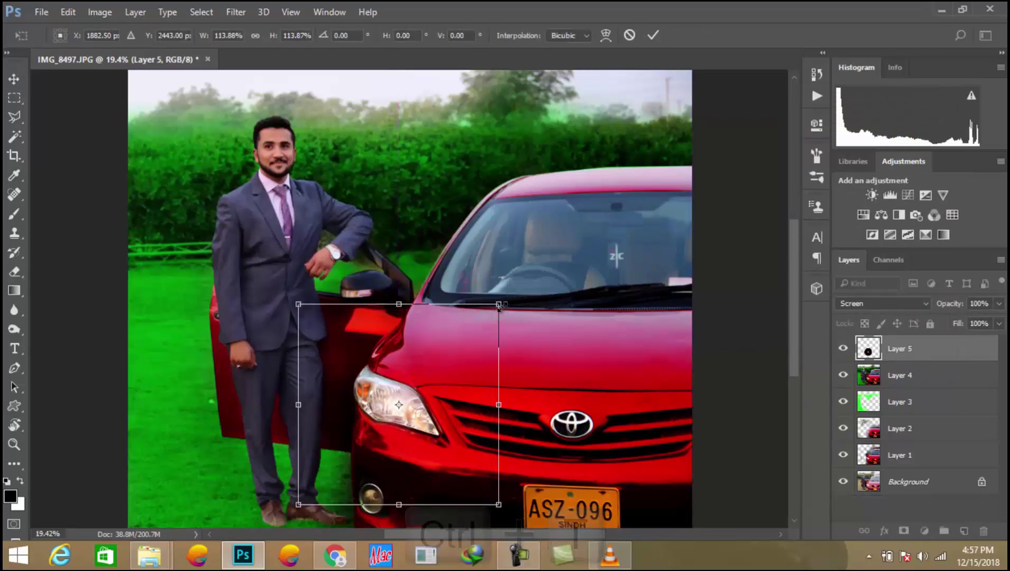
key(Return)
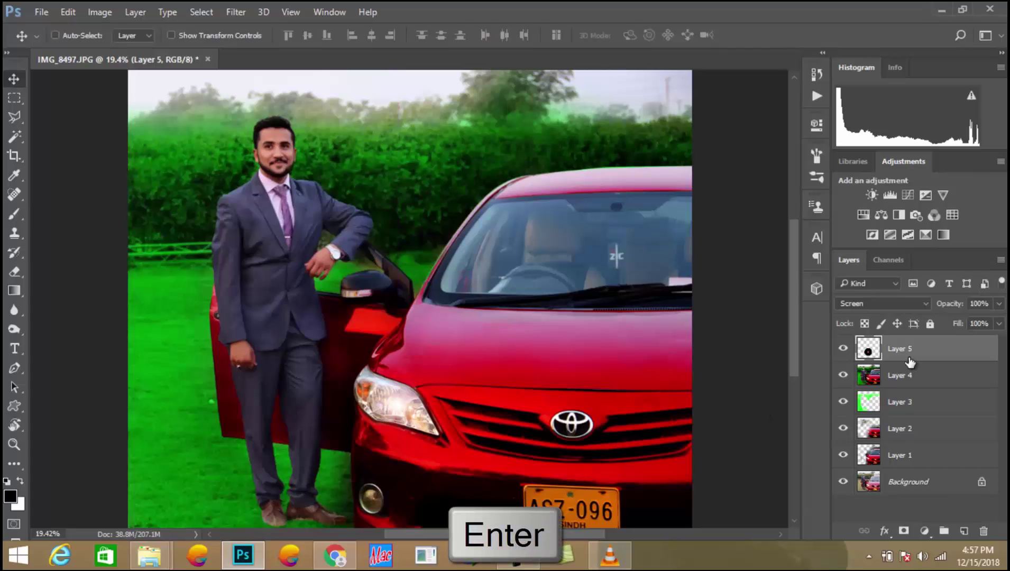
Colorize the lens flare layer blue using Hue/Saturation with hue 246 and saturation 77.
click(99, 12)
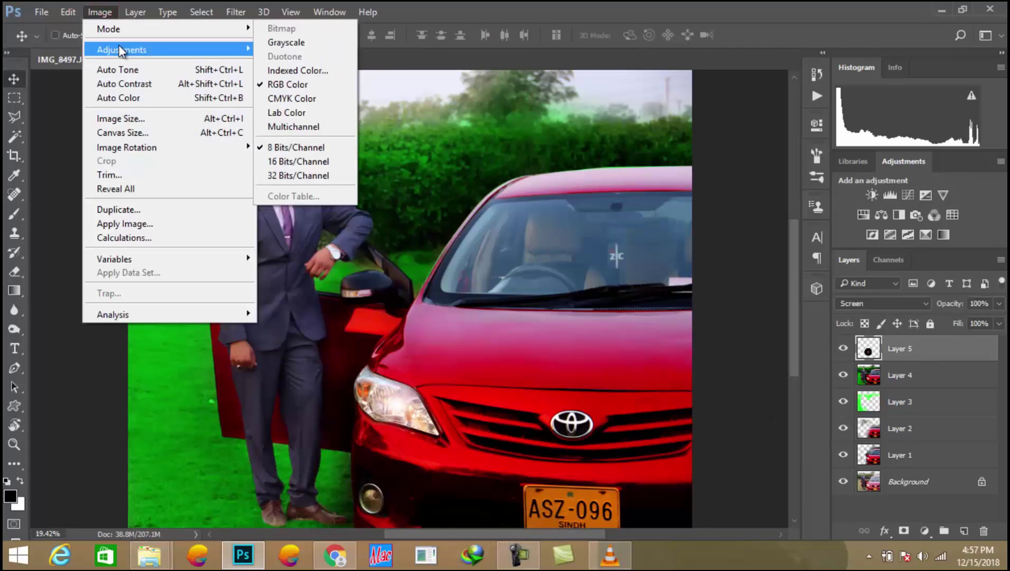
mouse_move(132, 49)
click(373, 132)
click(925, 319)
drag(761, 238, 809, 246)
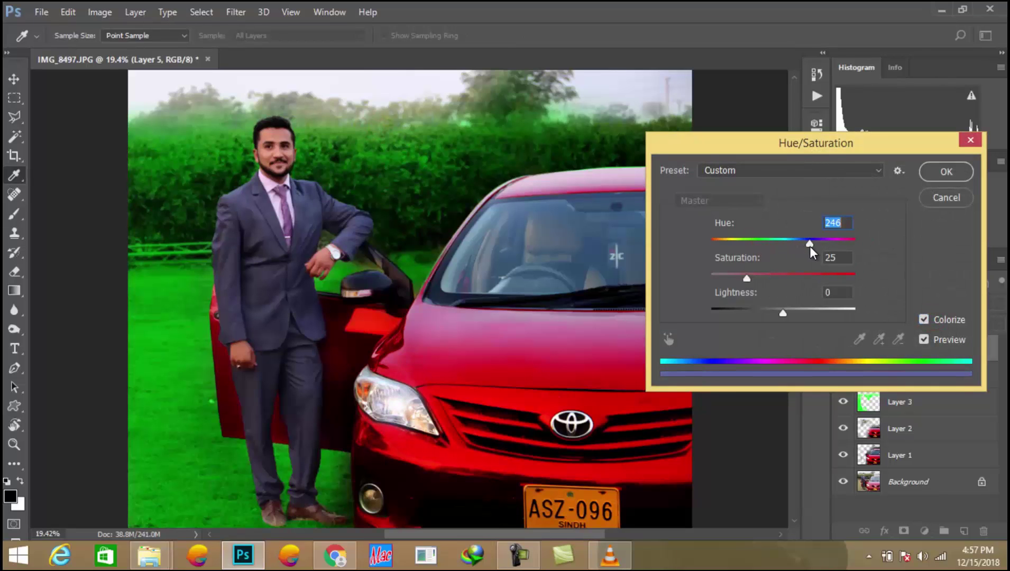
drag(747, 279, 820, 278)
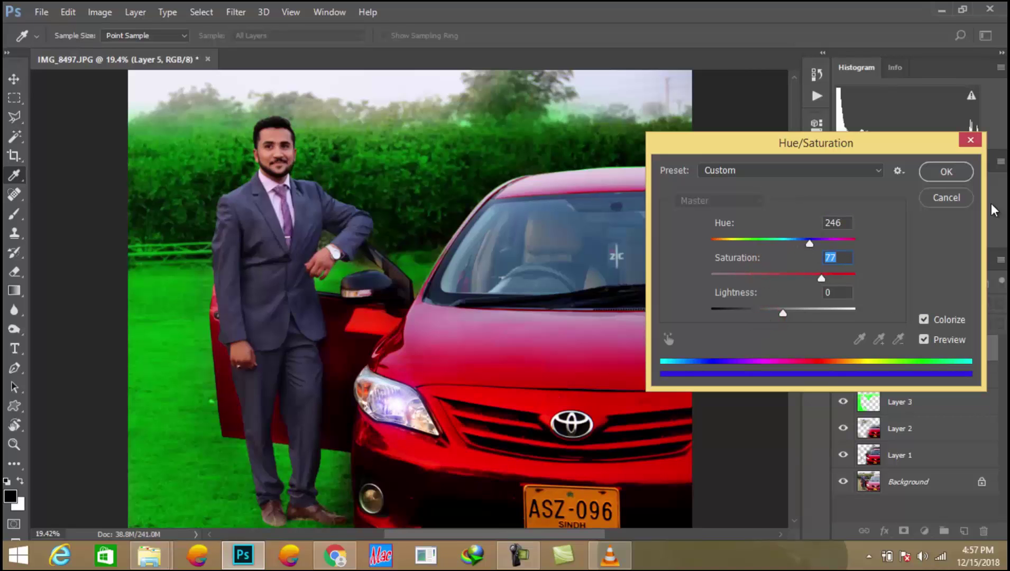
click(947, 171)
Apply a Curves adjustment to the lens flare layer and nudge the flare slightly upward on the headlight.
click(94, 14)
mouse_move(139, 49)
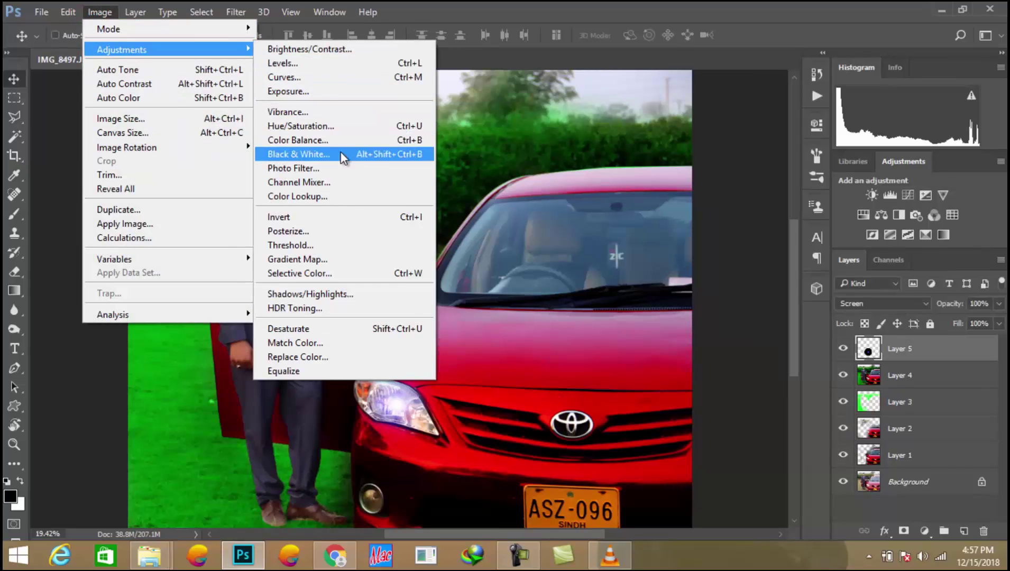
click(361, 81)
mouse_move(609, 214)
mouse_down()
mouse_move(626, 236)
mouse_move(604, 179)
mouse_move(624, 208)
mouse_up()
click(863, 84)
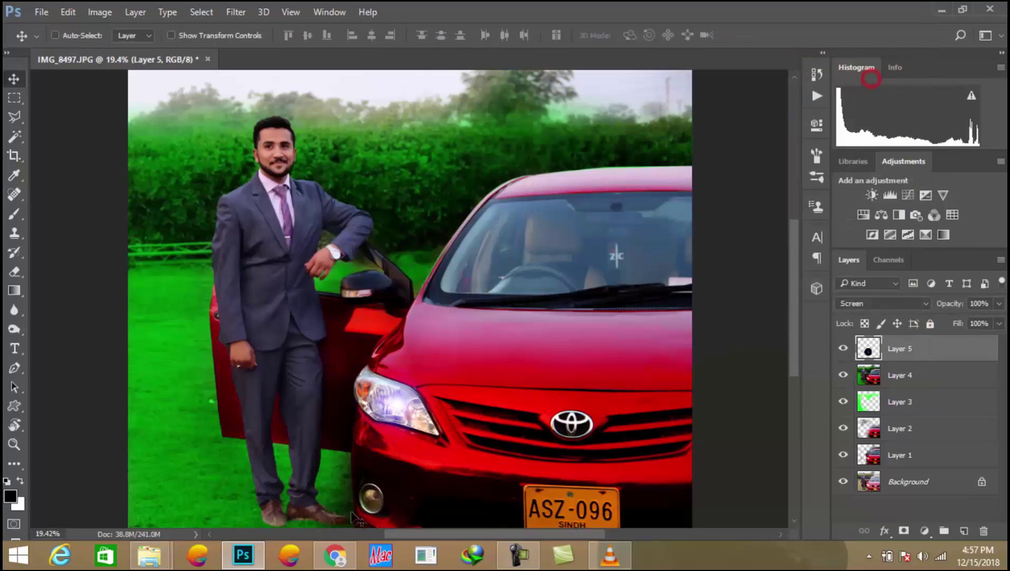
mouse_move(397, 407)
mouse_down()
mouse_move(390, 397)
mouse_move(398, 399)
mouse_up()
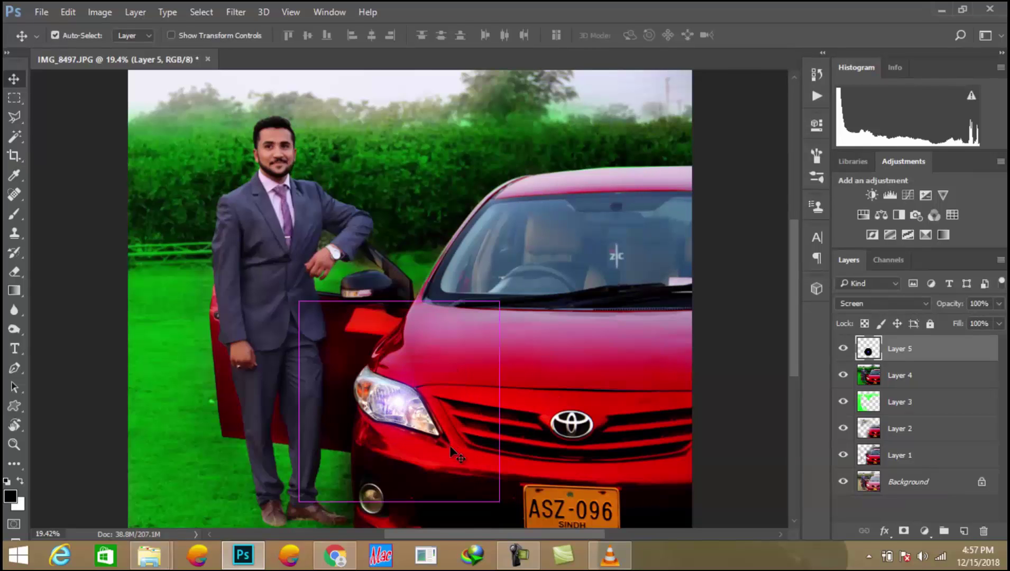
Try scaling the lens flare up to about 151% with Free Transform and undo the scaling.
key(ctrl+t)
drag(499, 301, 561, 257)
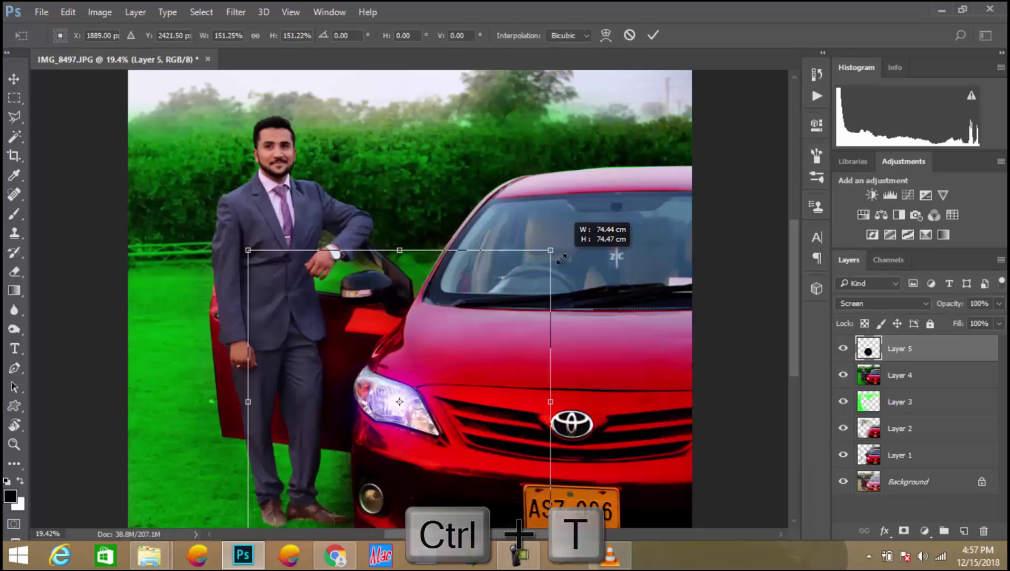
key(Return)
key(e)
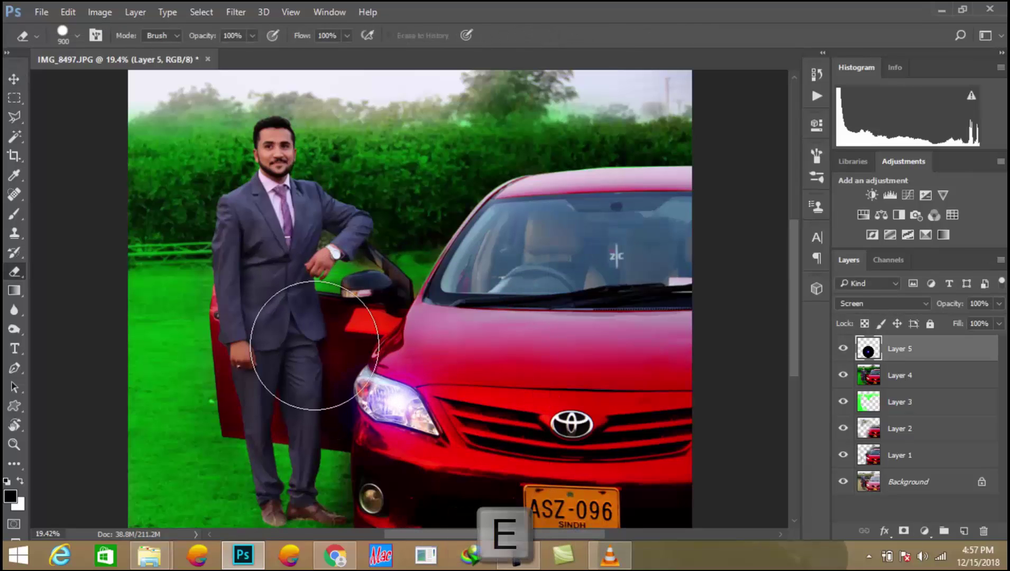
key(ctrl+alt+z)
key(ctrl+alt+z)
click(13, 79)
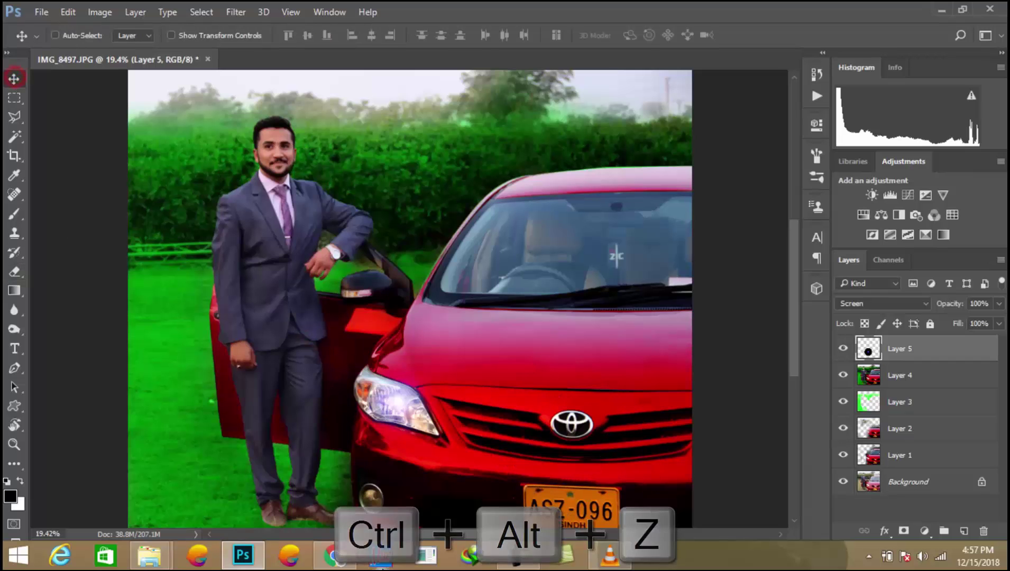
Choose a smaller Brush and set the foreground color to a bright yellowish orange.
key(b)
key(bracketleft)
key(bracketleft)
key(bracketleft)
key(bracketleft)
key(bracketleft)
key(bracketleft)
key(bracketleft)
key(bracketleft)
key(bracketleft)
key(bracketleft)
key(bracketleft)
key(bracketleft)
key(bracketleft)
key(bracketleft)
key(bracketleft)
click(13, 497)
drag(788, 279, 792, 335)
drag(749, 224, 796, 147)
drag(795, 330, 798, 338)
click(919, 164)
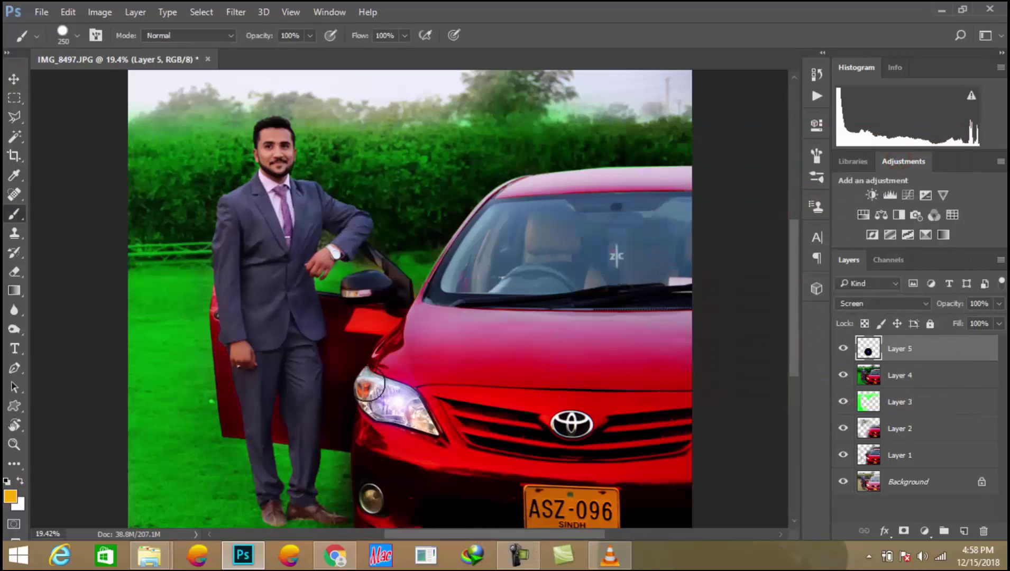
On a new layer, paint one soft 100 px orange dab over the headlight's indicator lamp.
key(bracketright)
key(bracketright)
key(bracketright)
key(bracketright)
key(bracketright)
key(bracketright)
key(bracketright)
key(bracketright)
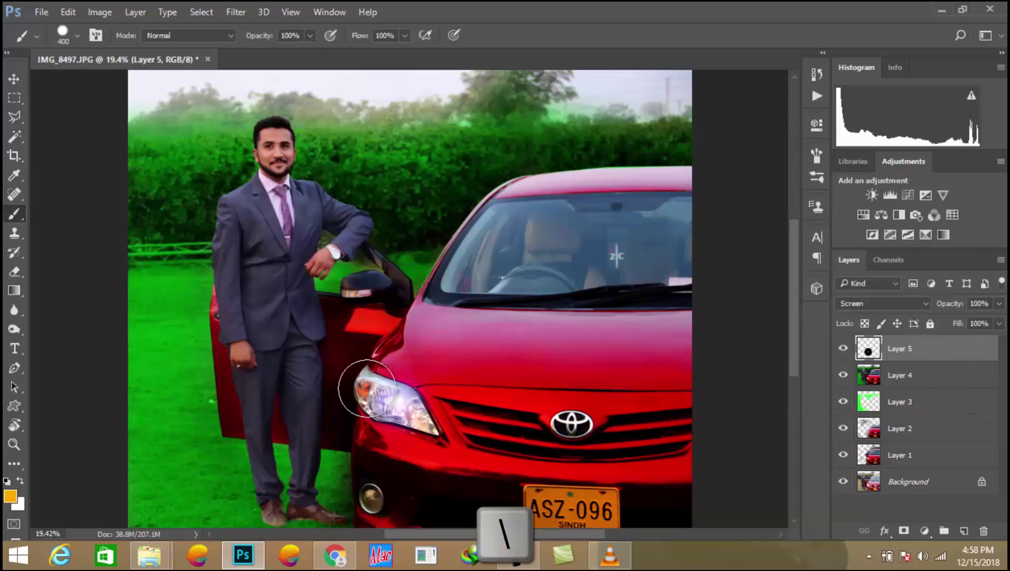
key(bracketleft)
key(bracketleft)
key(bracketleft)
key(bracketleft)
key(bracketleft)
key(bracketleft)
key(bracketleft)
key(bracketleft)
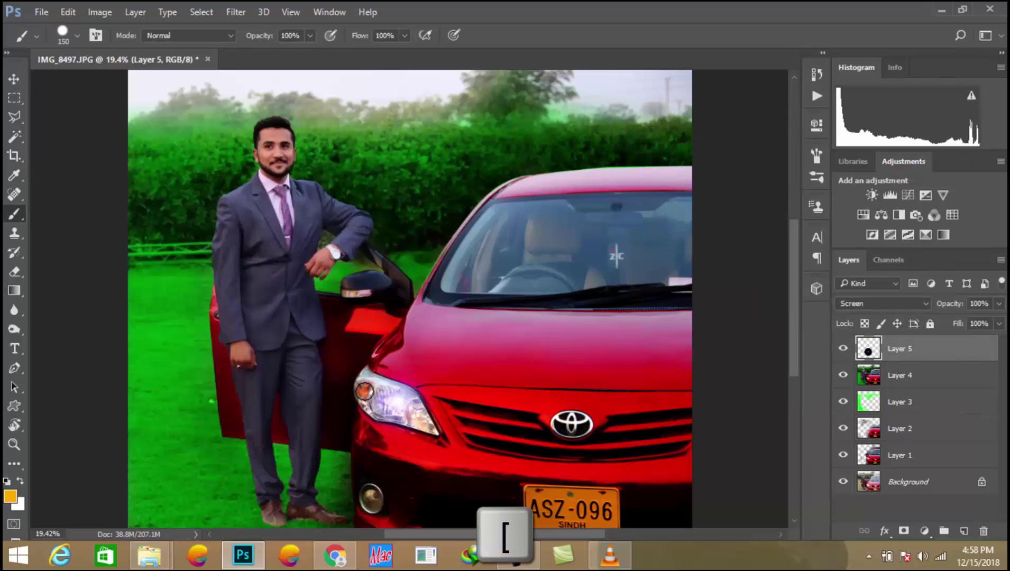
click(964, 531)
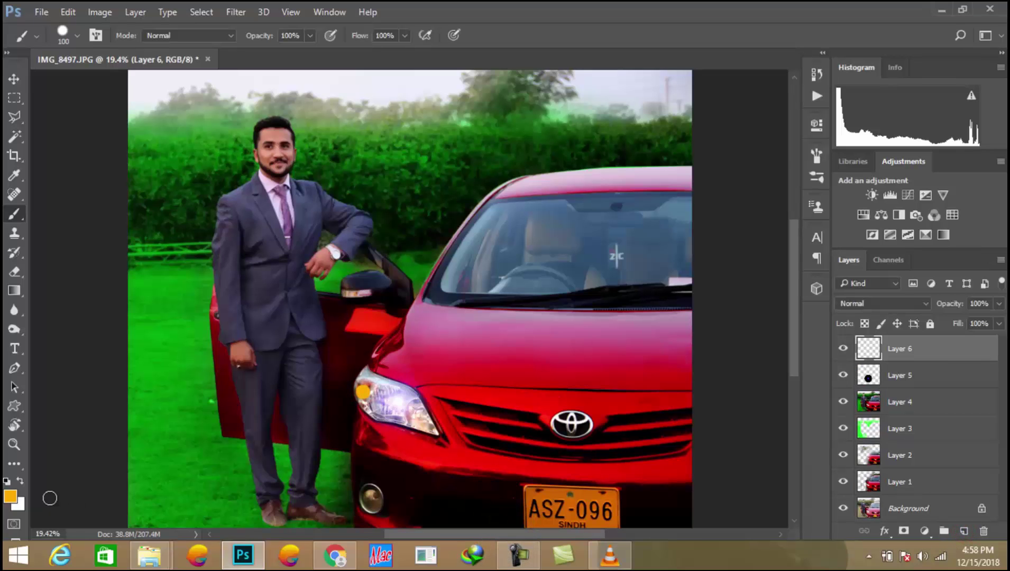
key(ctrl+alt+z)
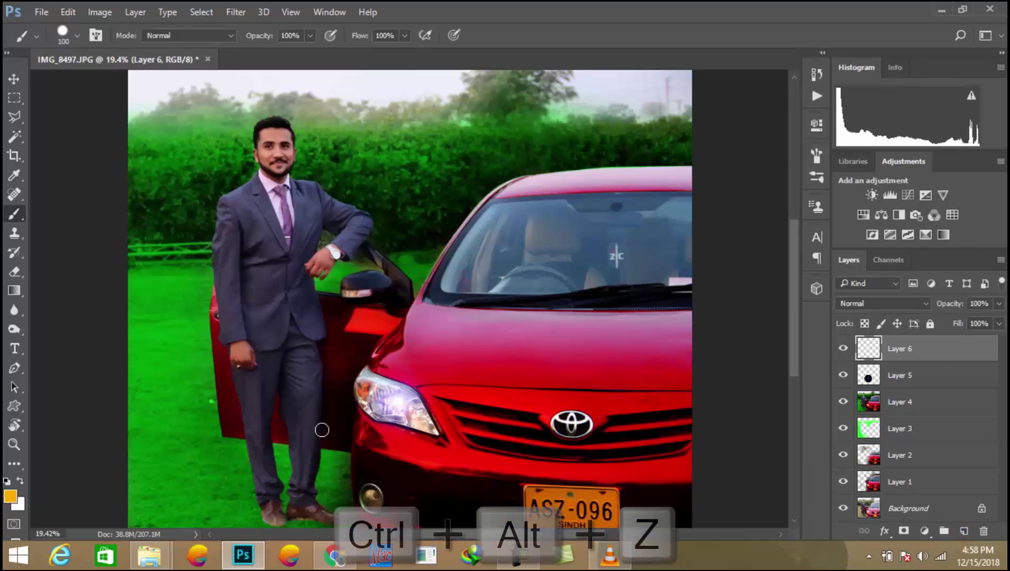
right_click(379, 380)
click(363, 389)
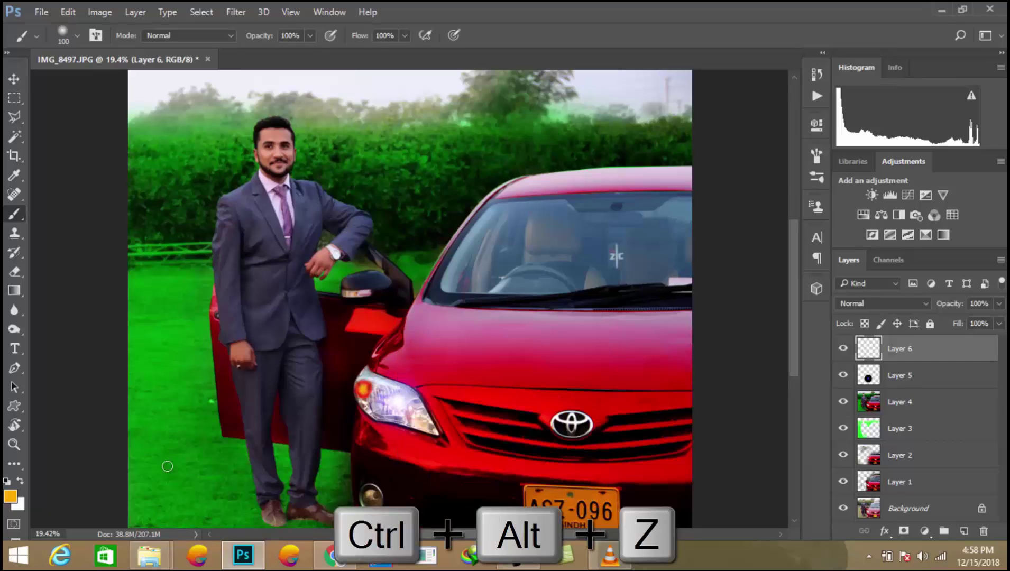
Make white the foreground color and dab a small 50 px highlight in the centre of the orange spot.
click(20, 480)
key(bracketleft)
key(bracketleft)
key(bracketleft)
key(bracketleft)
key(bracketleft)
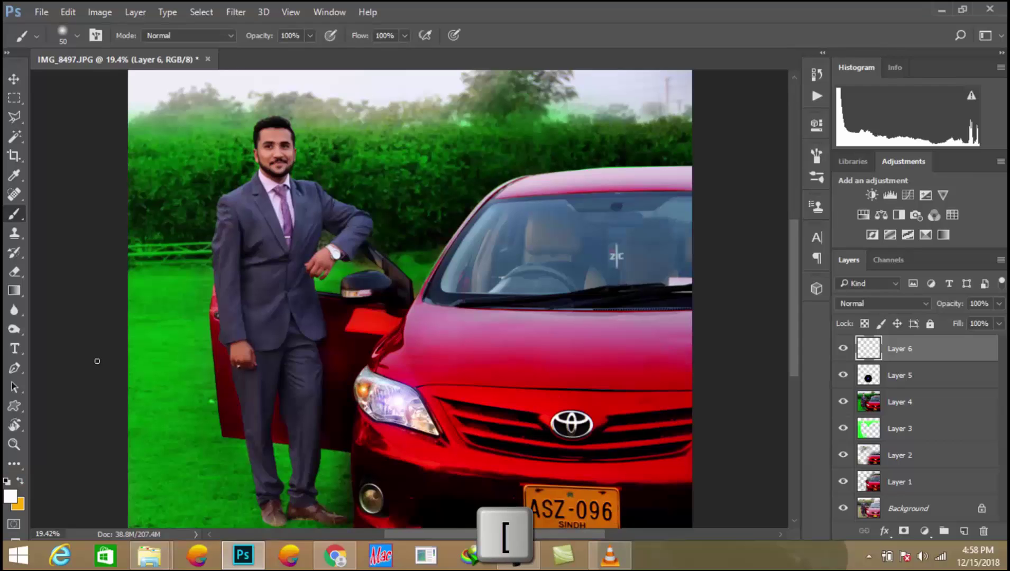
Set the blend mode of the orange glow layer to Screen.
click(880, 302)
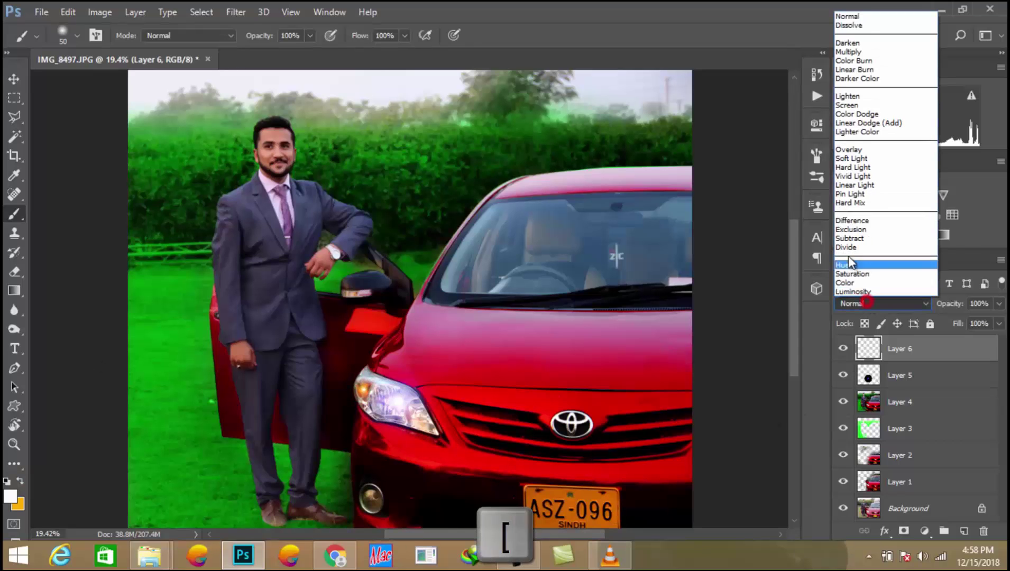
click(859, 54)
click(881, 303)
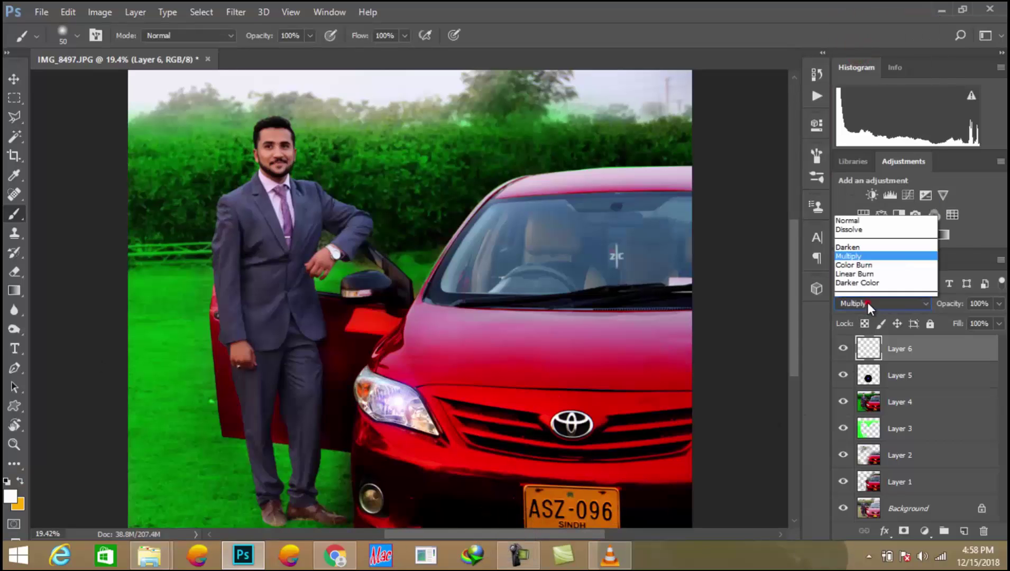
click(883, 103)
Enlarge the orange glow around the indicator lamp and lower its layer opacity to 67%.
key(ctrl+t)
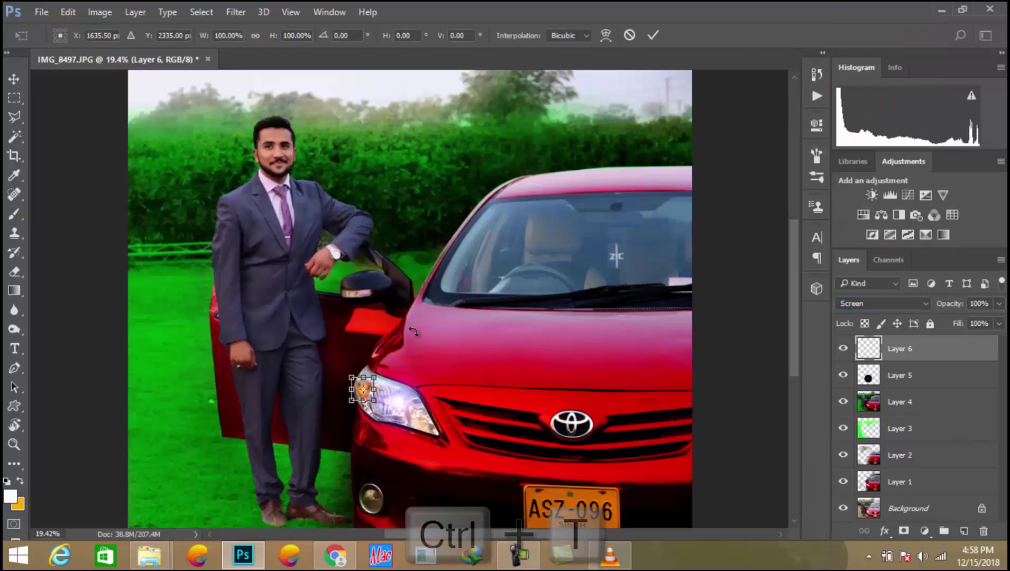
drag(372, 378, 401, 350)
key(Return)
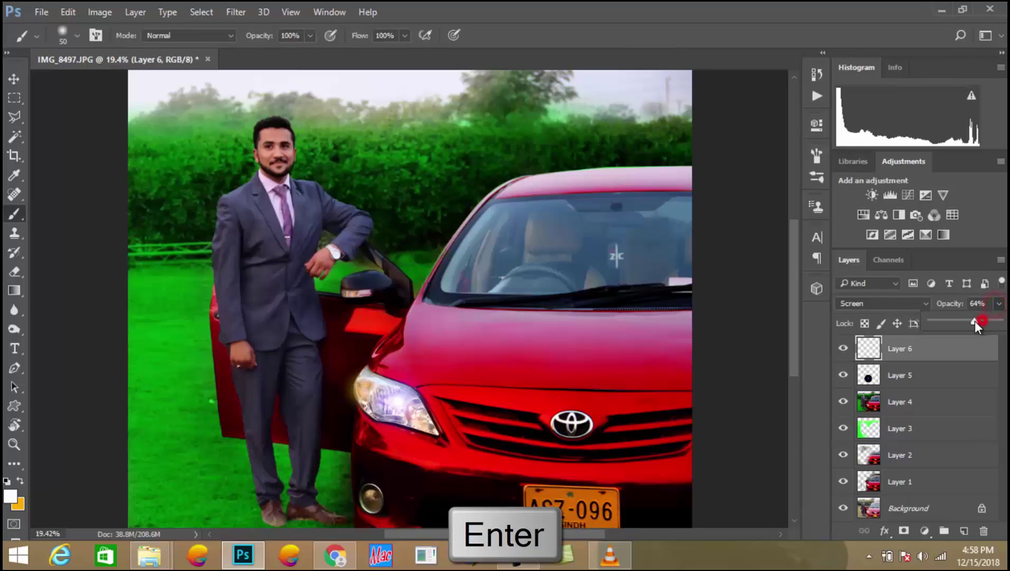
drag(969, 321, 967, 321)
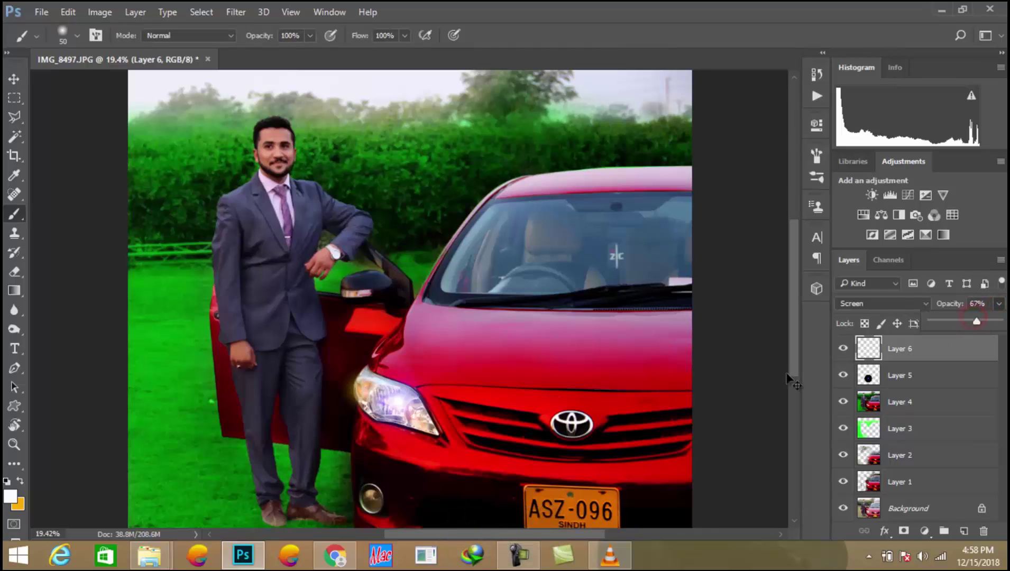
Scale the orange glow down to about 77% with Free Transform.
key(ctrl+t)
drag(401, 358, 389, 365)
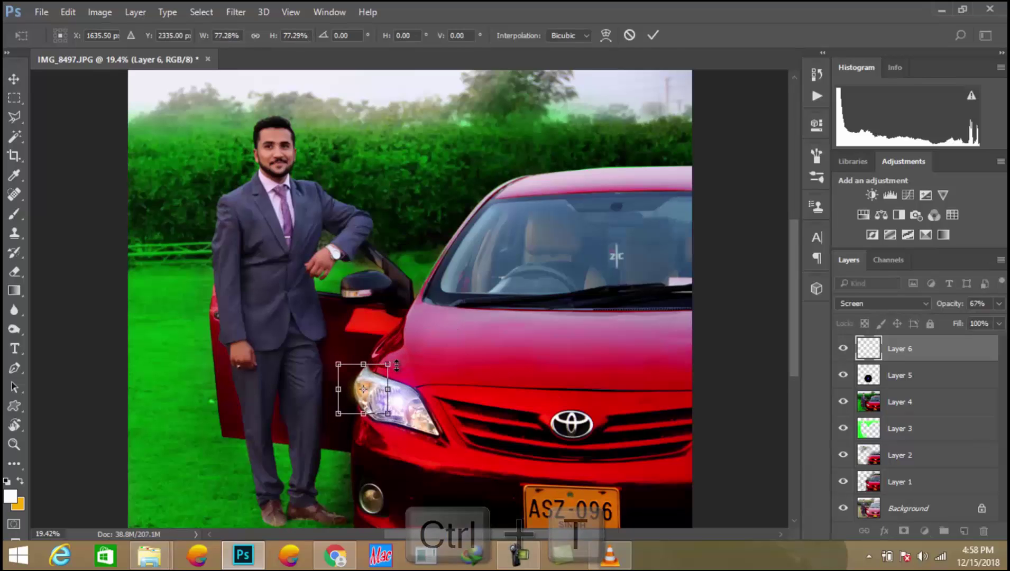
key(Return)
Duplicate the orange glow and place the copy over the inner end of the headlight.
key(v)
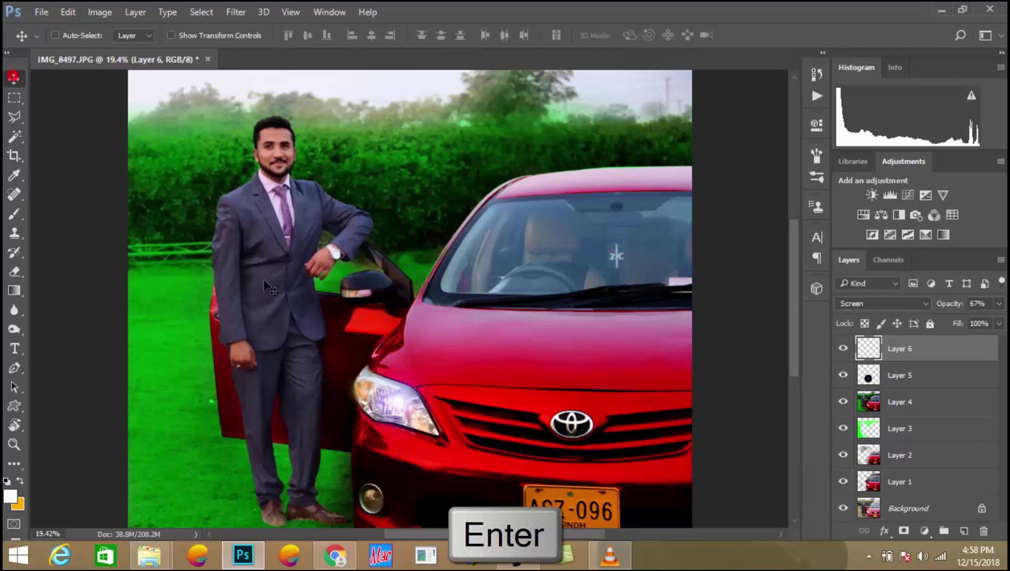
alt+drag(365, 391, 482, 443)
drag(427, 428, 418, 402)
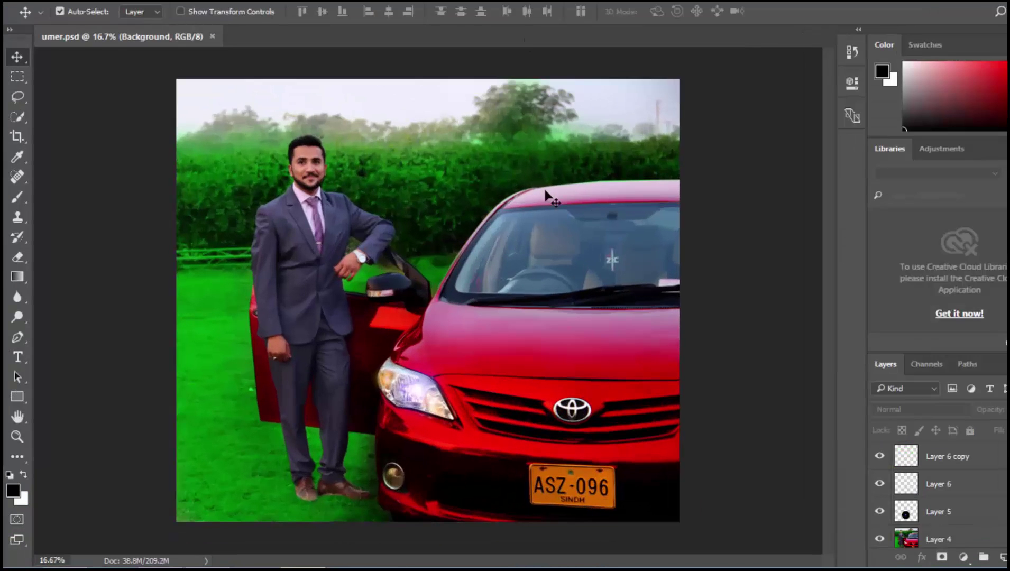
Try merging the two orange glow layers with the lens flare layer and undo the merge.
click(965, 463)
scroll(974, 482, down, 2)
ctrl+click(972, 464)
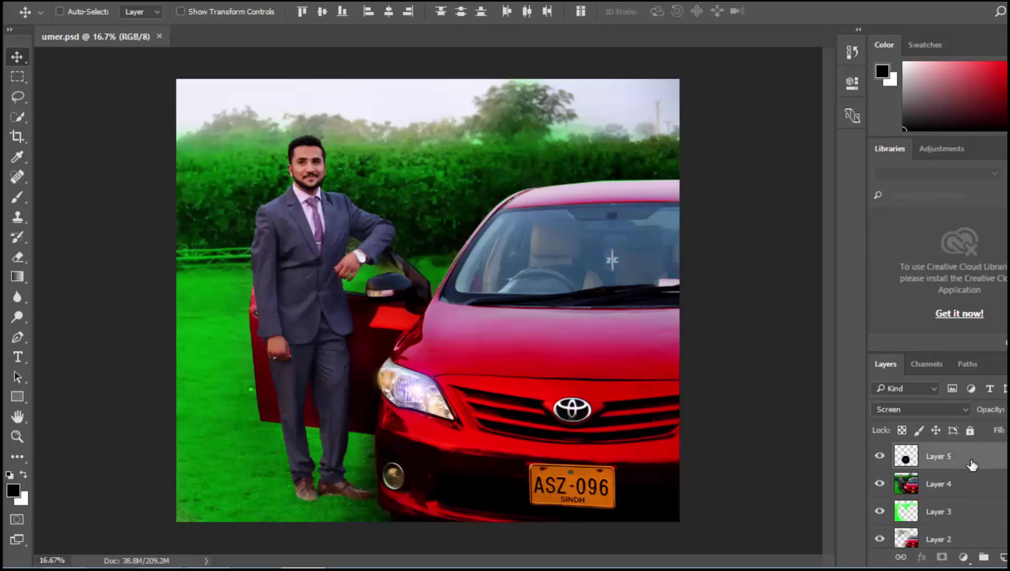
key(ctrl+e)
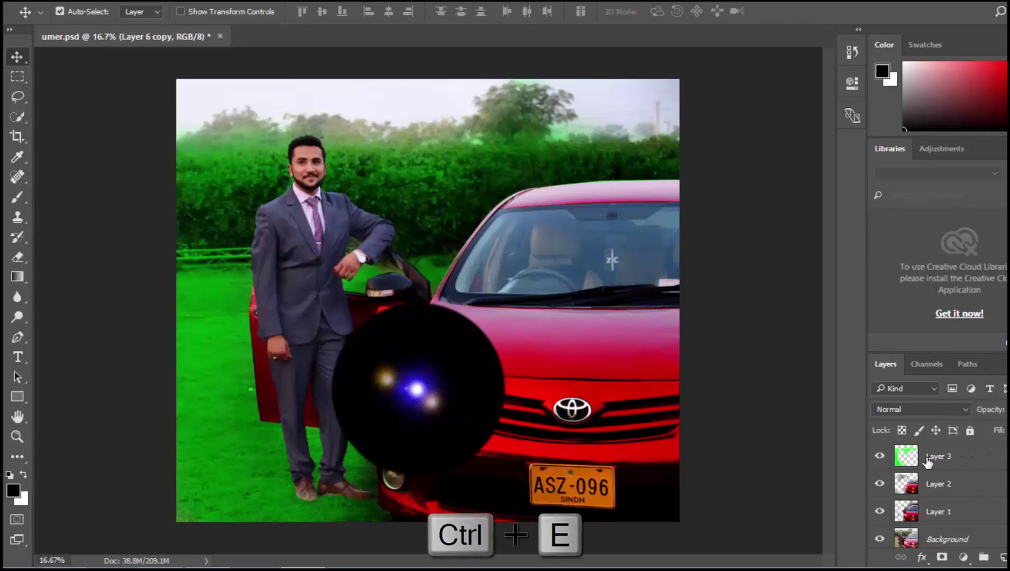
key(ctrl+z)
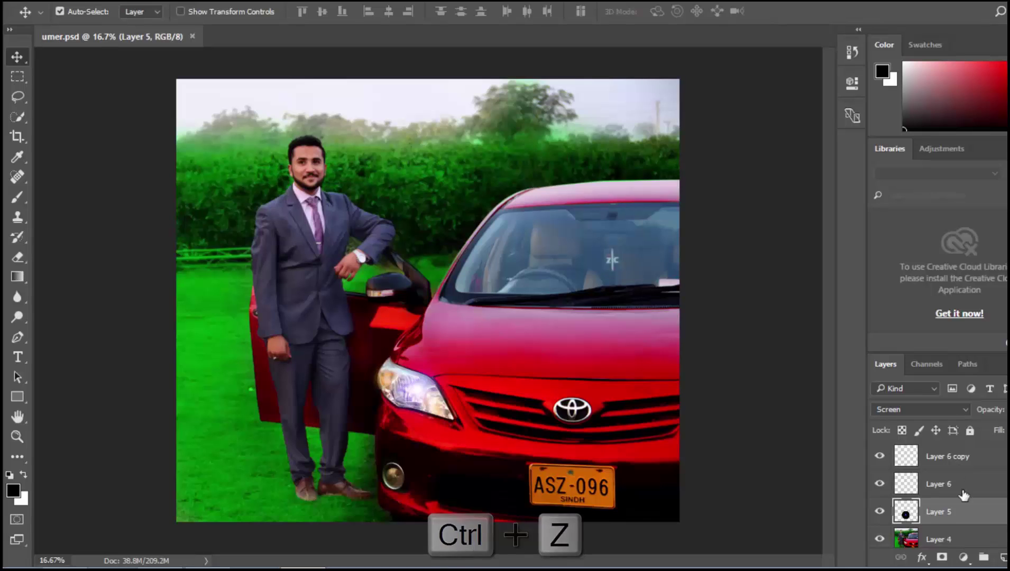
Merge the two orange glow layers, Layer 6 and Layer 6 copy, into one layer.
click(963, 490)
ctrl+click(966, 464)
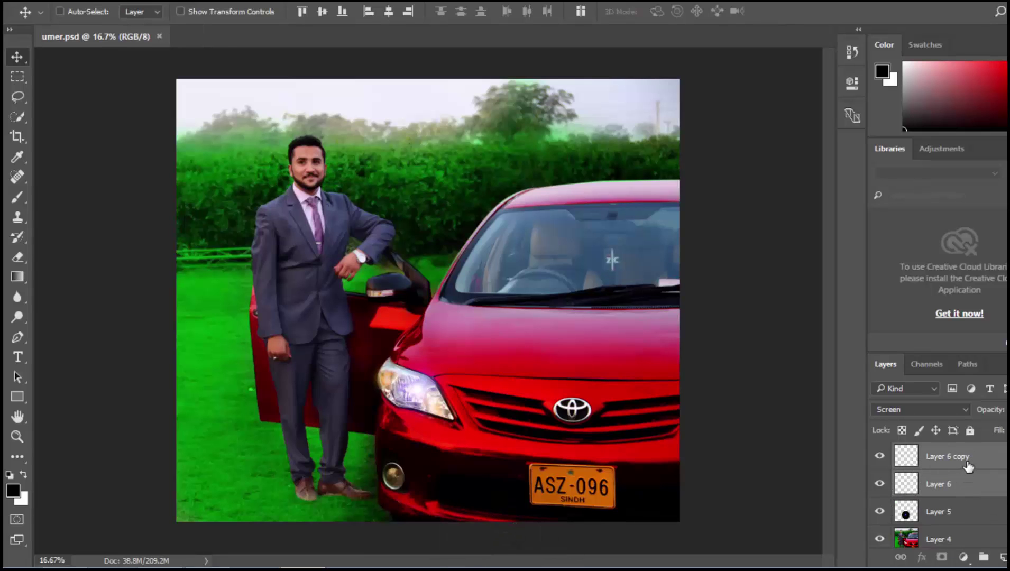
key(ctrl+e)
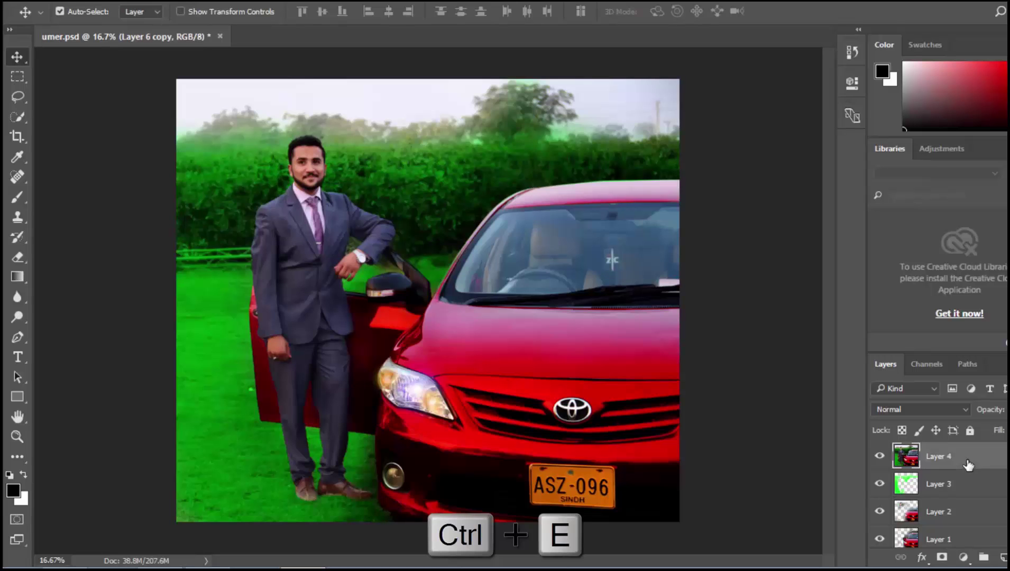
Merge Layer 1, Layer 2 and Layer 3 into a single layer above the Background.
scroll(967, 465, down, 2)
click(967, 464)
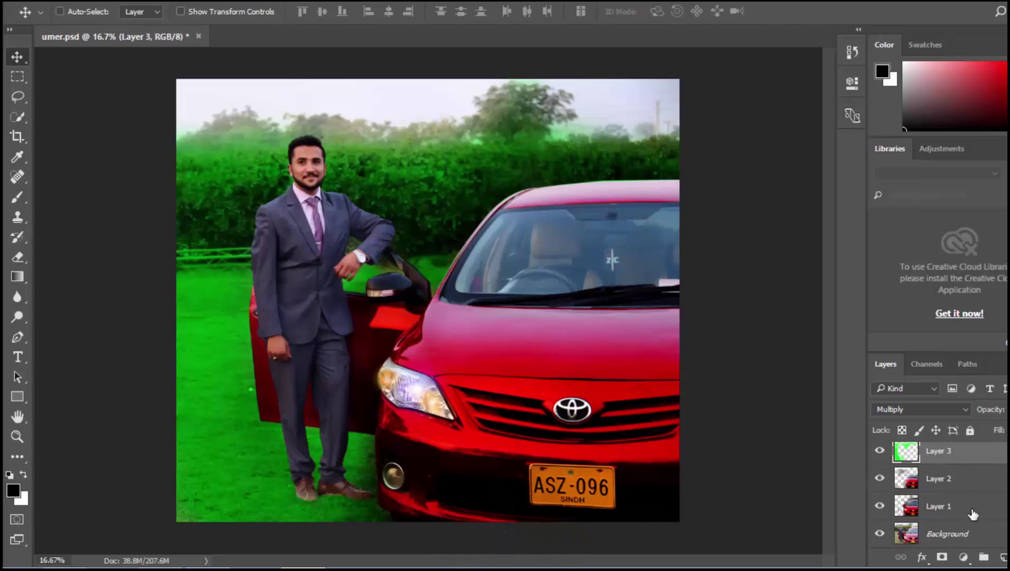
ctrl+click(973, 515)
ctrl+click(975, 477)
key(ctrl+e)
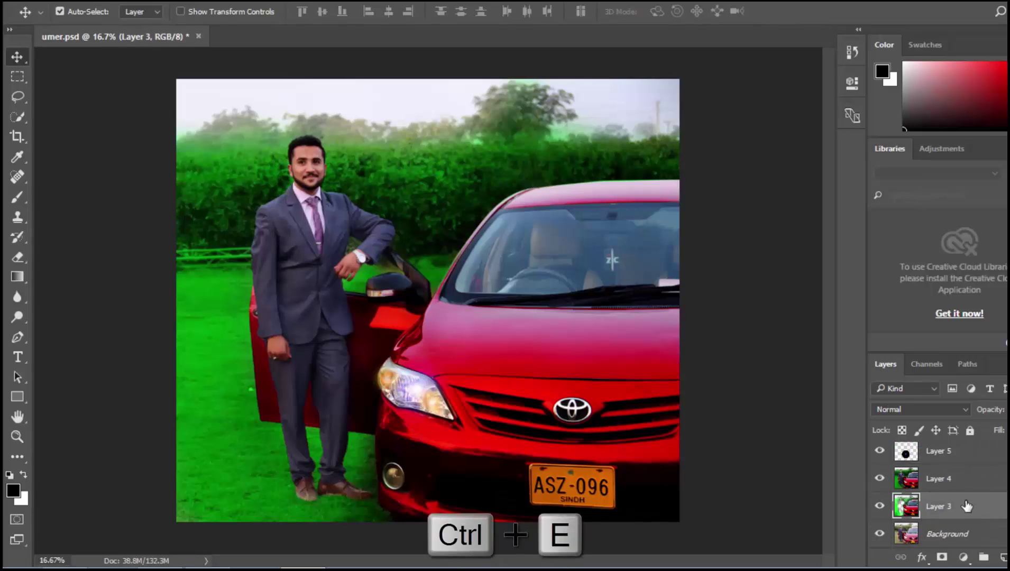
Enlarge the Eraser brush to 300 px.
key(b)
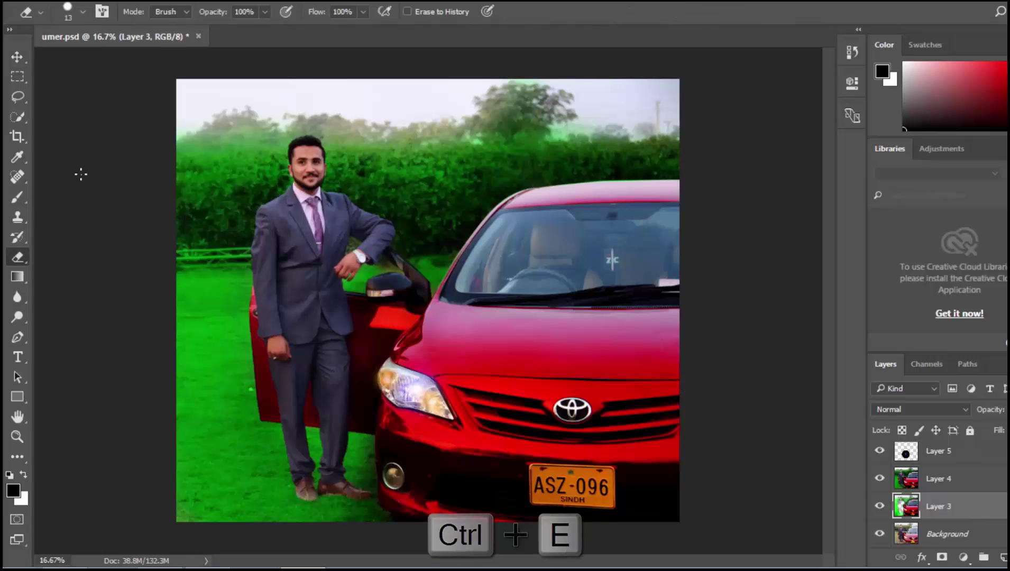
key(Tab)
key(Tab)
key(Caps_Lock)
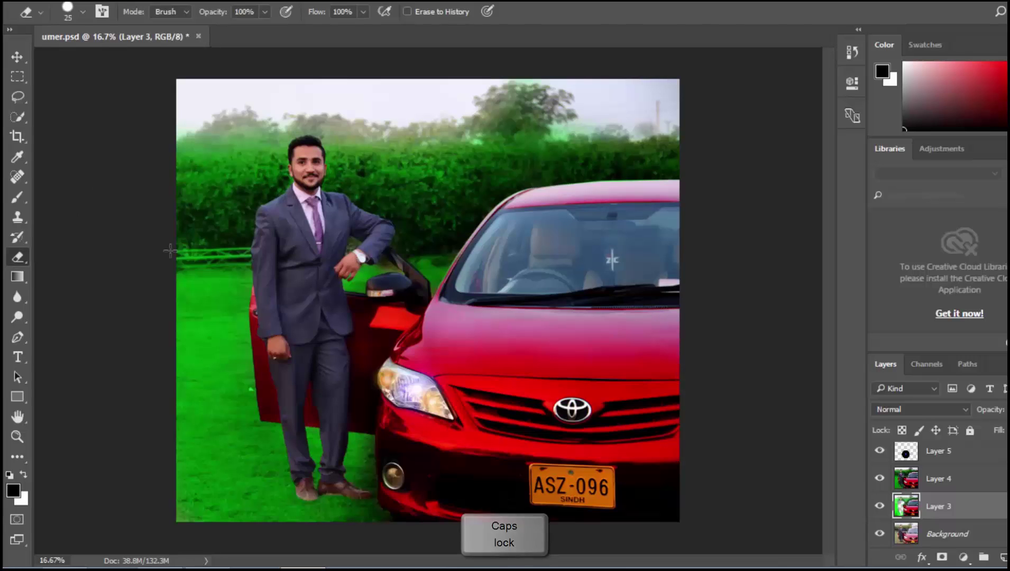
key(Caps_Lock)
key(])
key(])
key(])
key(])
key(])
key(])
key(])
key(])
key(])
key(])
key(])
key(])
key(])
key(])
key(])
key(])
key(])
key(])
key(])
key(])
key(])
key(bracketleft)
key(bracketleft)
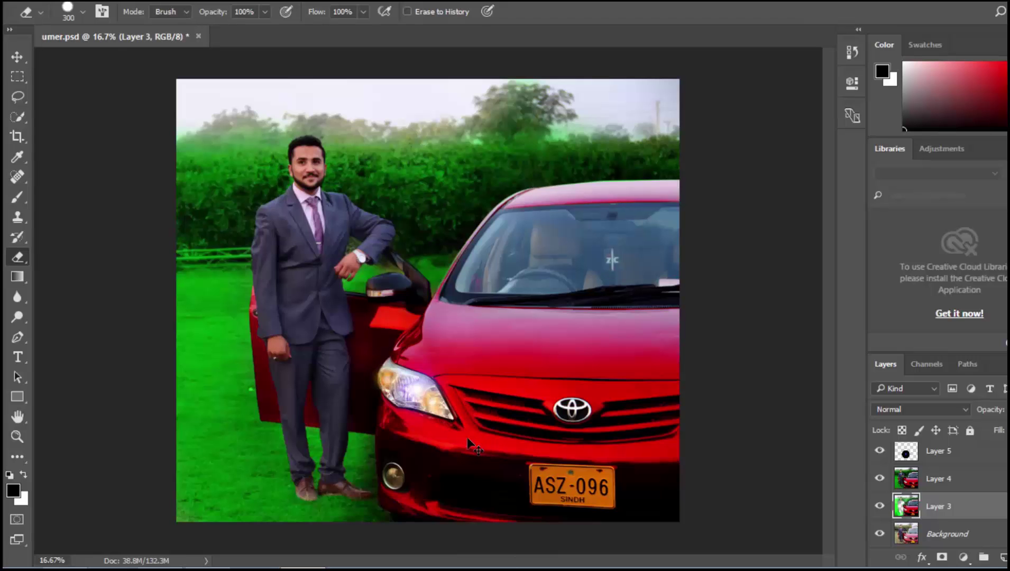
Try erasing over the car's lower bumper on Layer 3 with the 300 px Eraser and undo the stroke.
click(14, 55)
scroll(474, 414, up, 8)
drag(474, 415, 425, 204)
key(e)
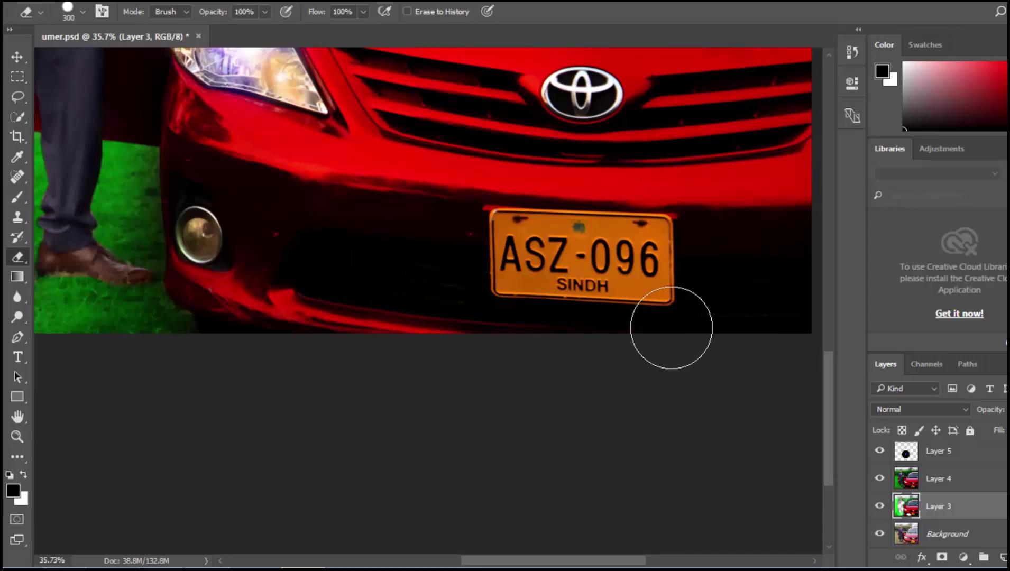
key(ctrl+z)
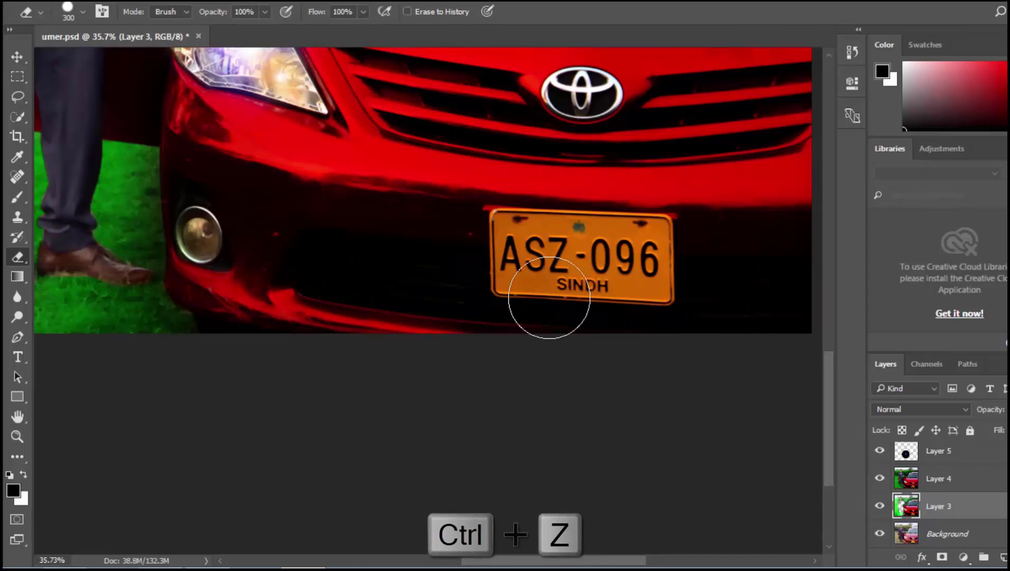
Set the Eraser to 385 px and 29% opacity and erase over the dark lower grille on Layer 4.
right_click(548, 293)
drag(677, 328, 705, 323)
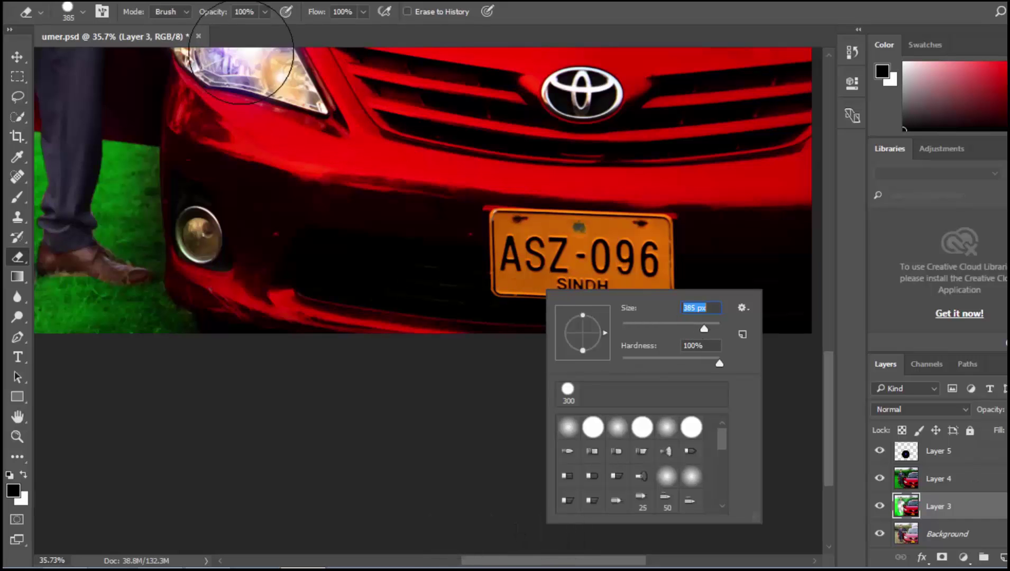
click(324, 12)
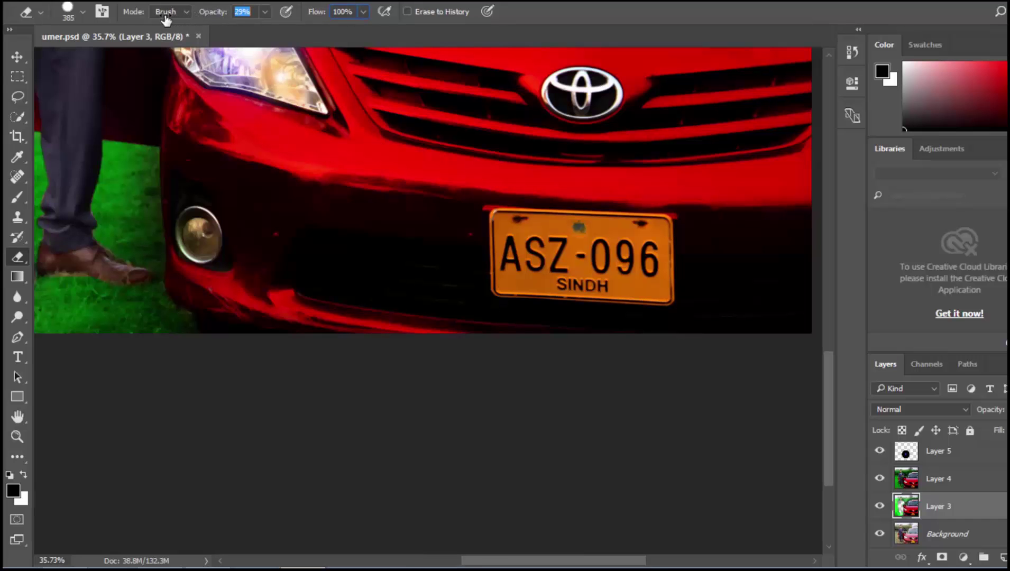
click(994, 478)
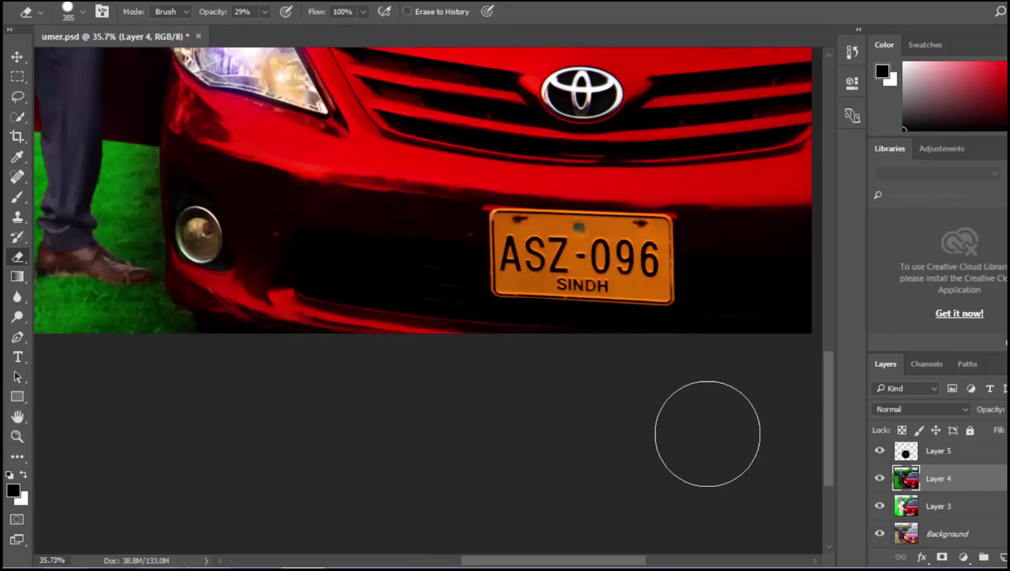
drag(341, 280, 745, 305)
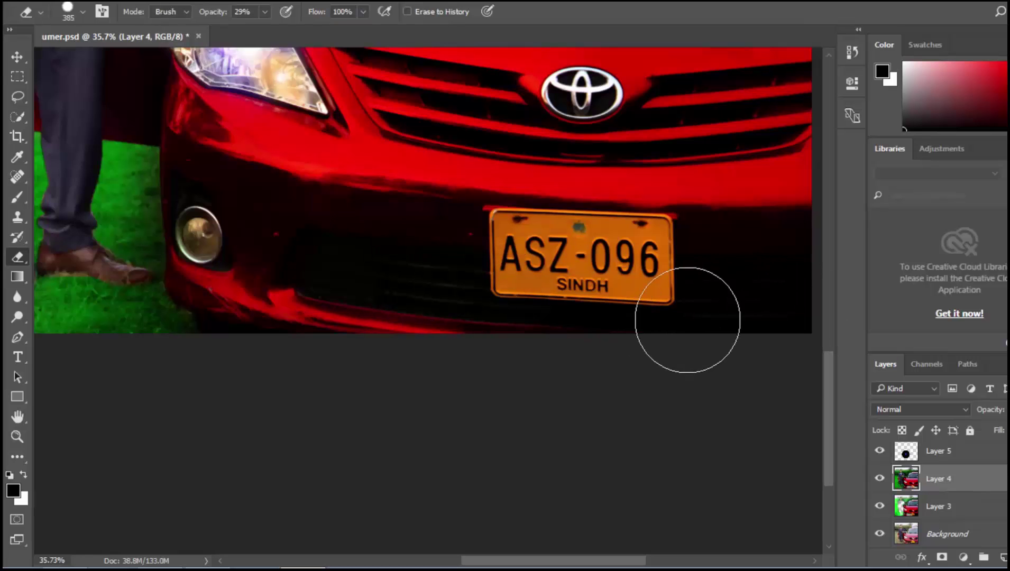
Erase over the same dark lower grille area on Layer 3 with the 29% opacity Eraser.
click(952, 511)
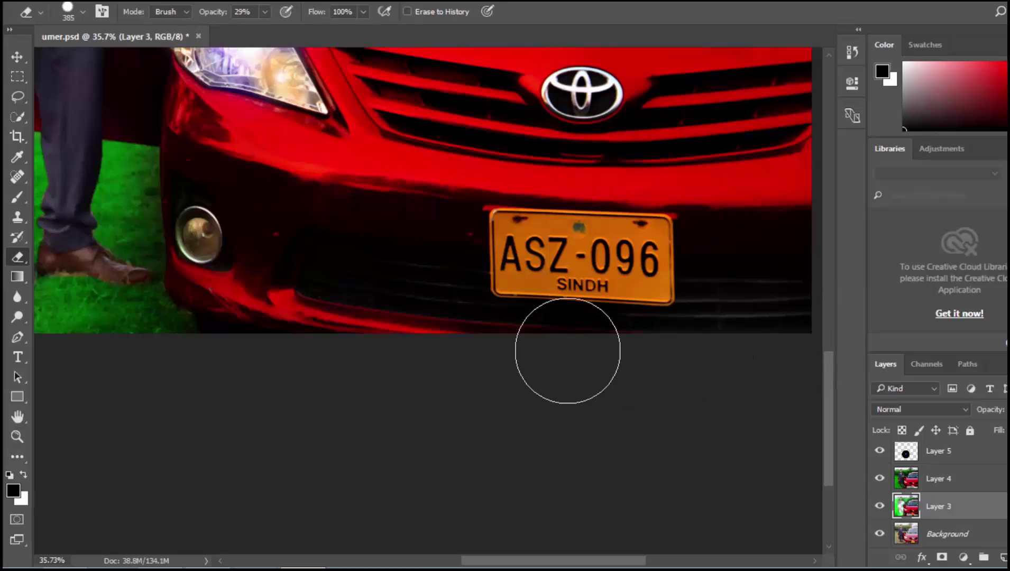
mouse_move(305, 276)
mouse_down()
mouse_move(595, 345)
mouse_move(498, 345)
mouse_up()
scroll(499, 346, down, 9)
scroll(502, 348, up, 1)
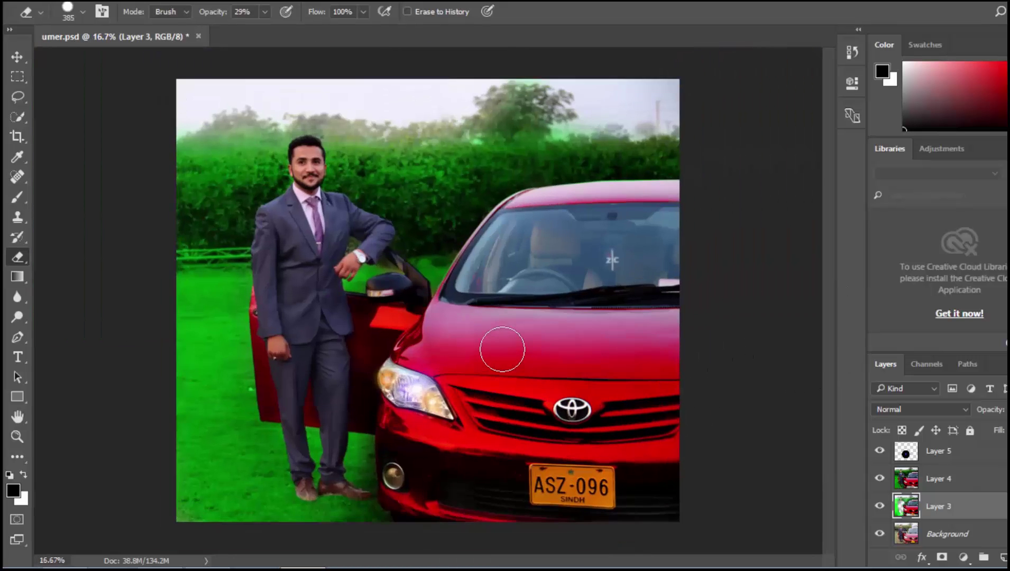
scroll(568, 372, up, 1)
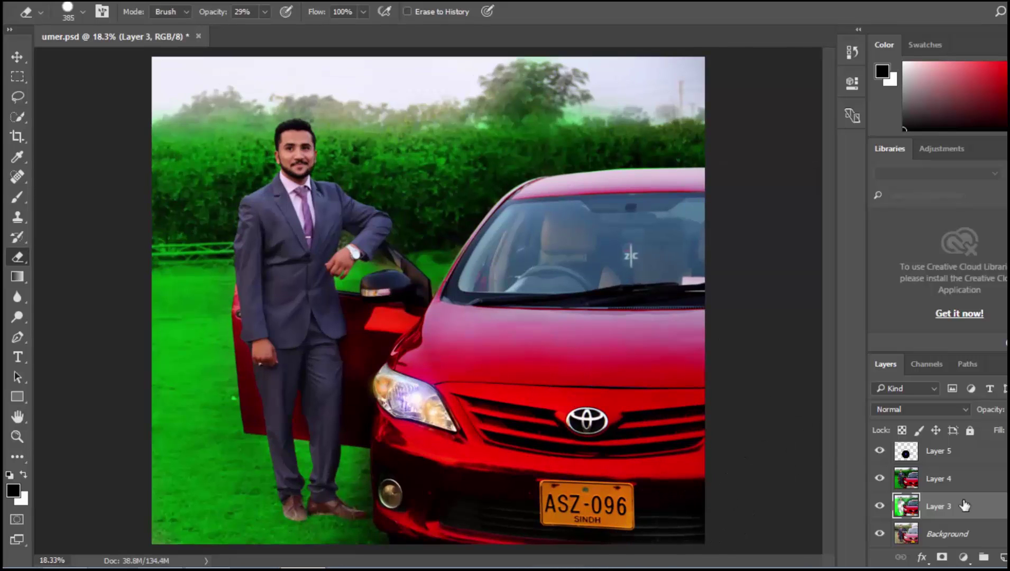
Make Layer 4 active and lower the Eraser opacity to 12%.
click(966, 483)
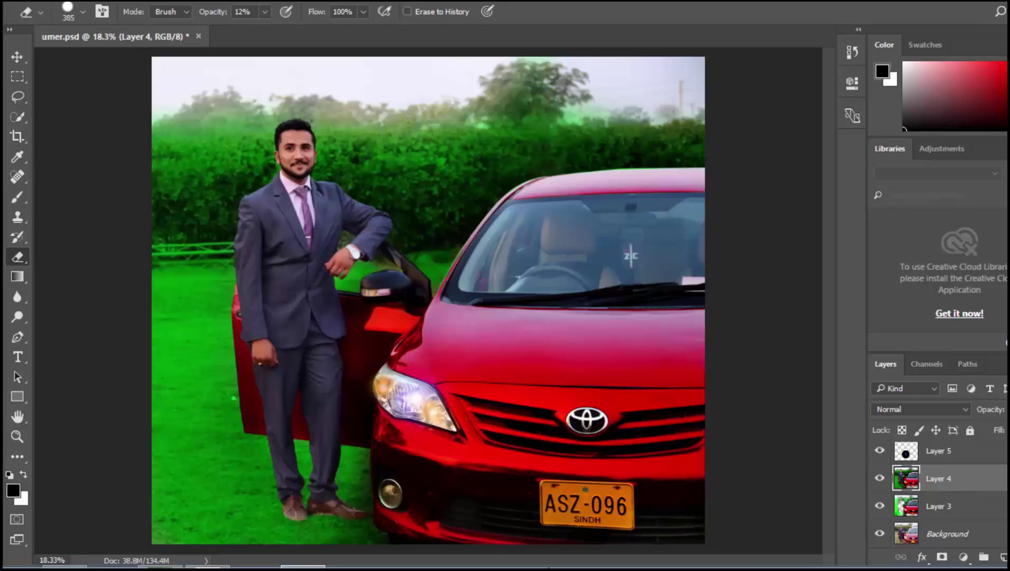
key(ctrl+minus)
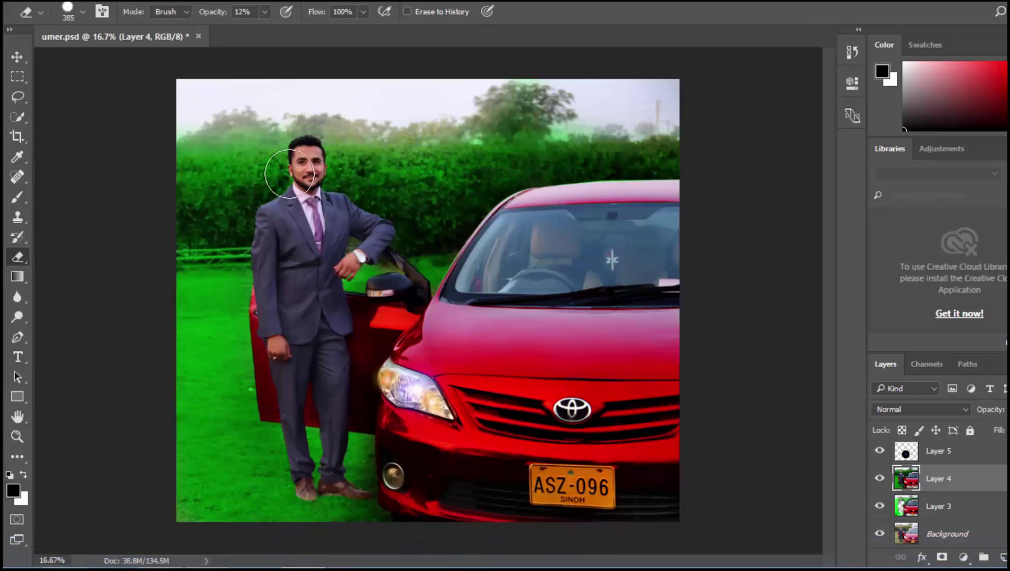
scroll(313, 296, up, 1)
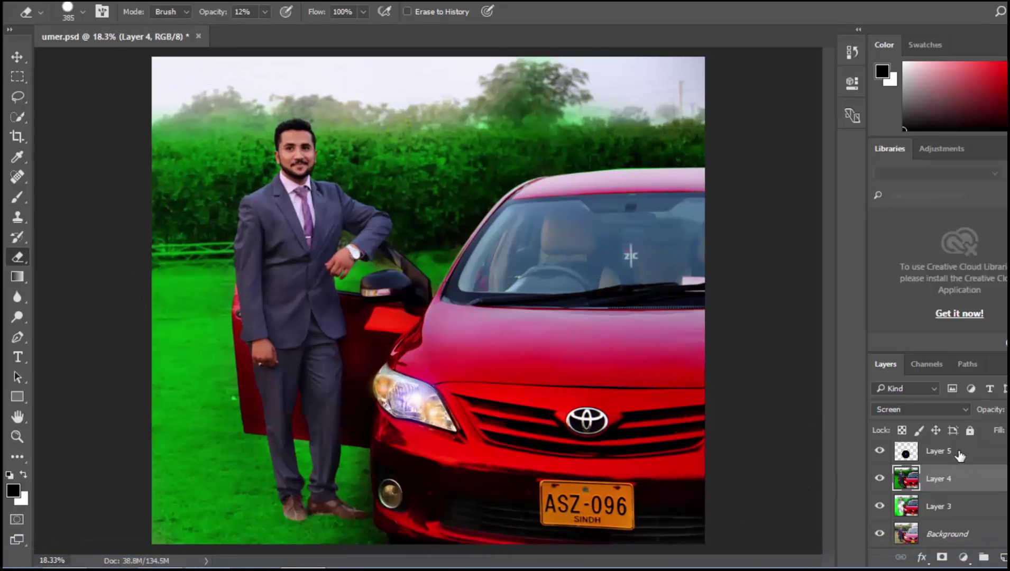
Add a new layer on top and paint grass-sampled green across the sky and treetops with a soft 700 px brush.
click(983, 556)
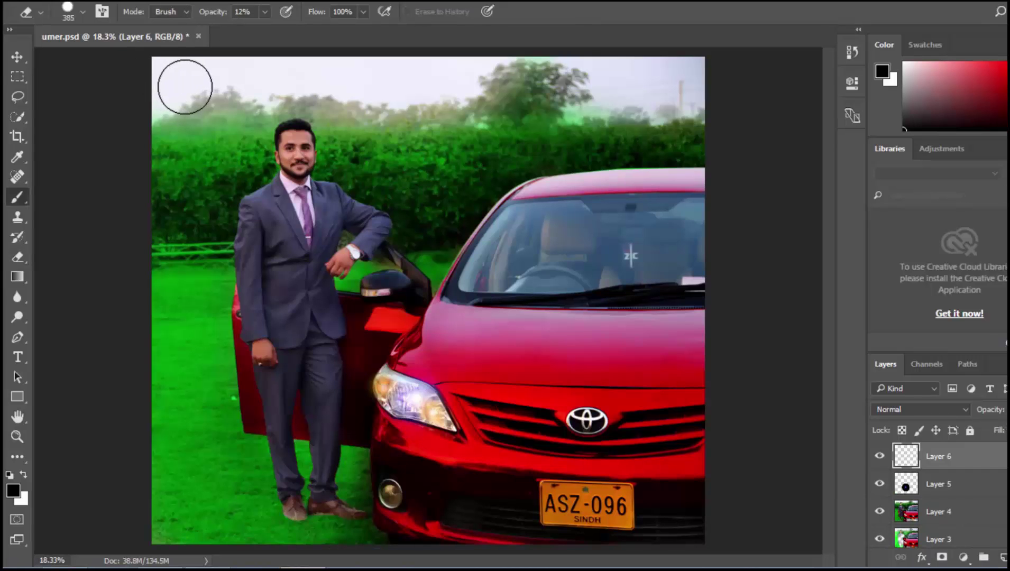
key(b)
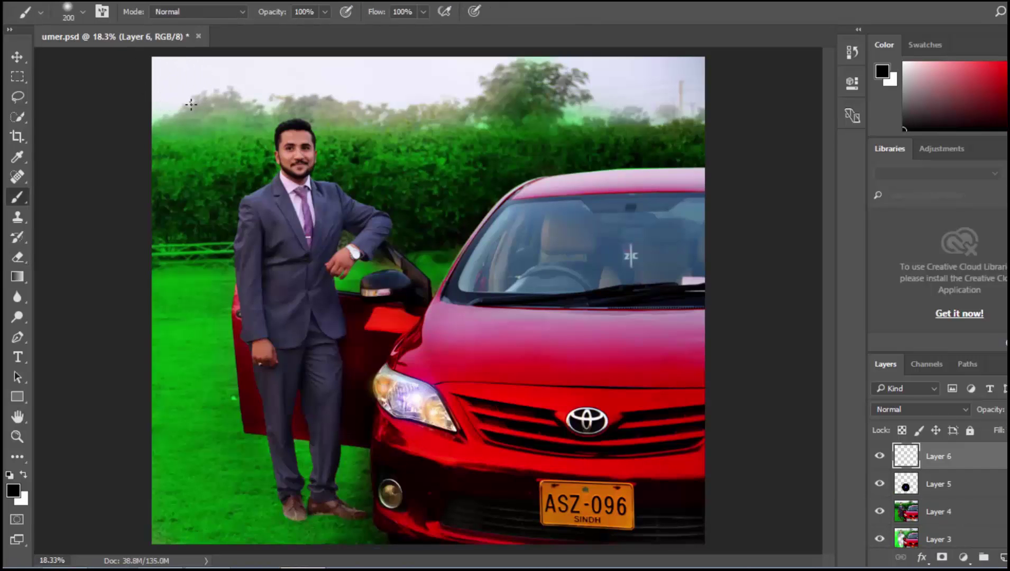
alt+click(195, 298)
mouse_move(164, 102)
mouse_down()
mouse_move(321, 92)
mouse_move(386, 110)
mouse_move(462, 111)
mouse_move(552, 86)
mouse_move(574, 107)
mouse_move(717, 121)
mouse_up()
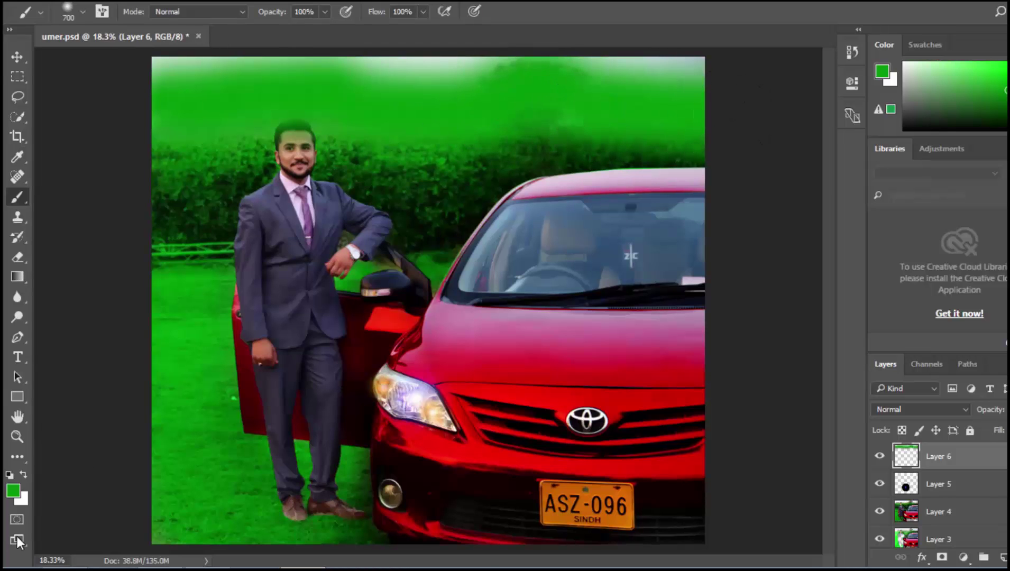
Erase the green paint from the man's head with a 250 px Eraser and set the paint layer's blend mode to Screen.
key(e)
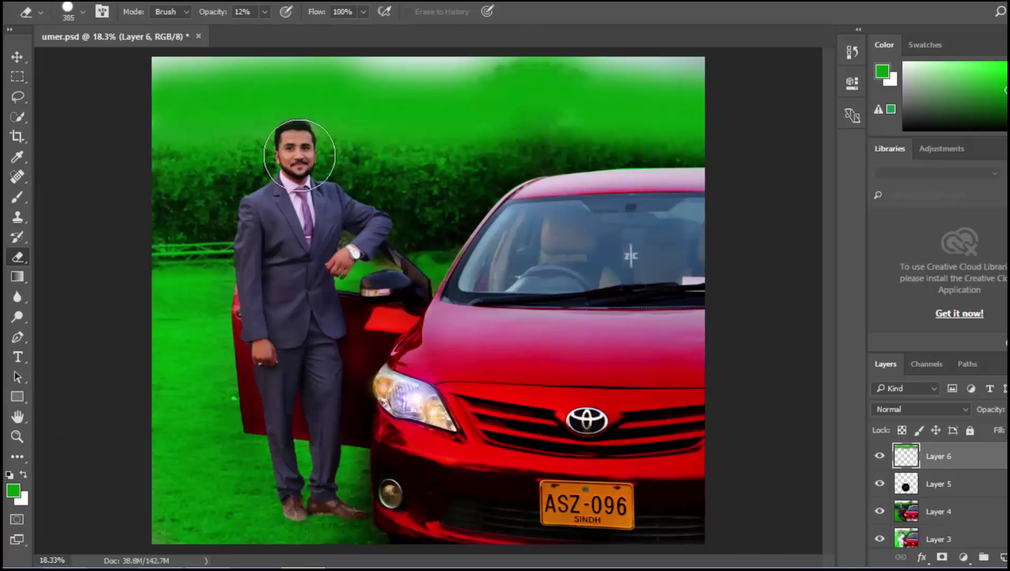
scroll(296, 156, up, 5)
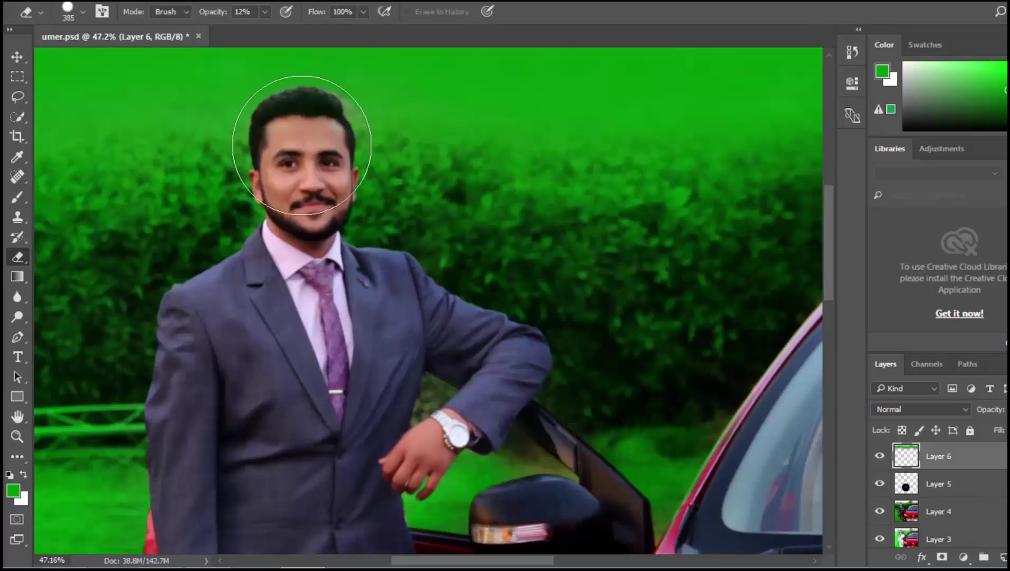
key(bracketleft)
key(bracketleft)
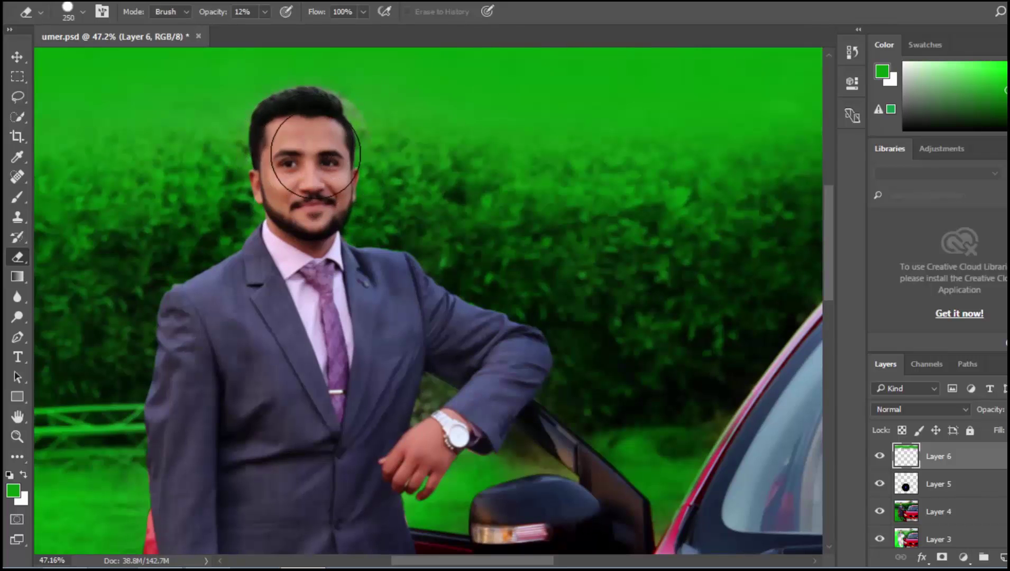
click(920, 411)
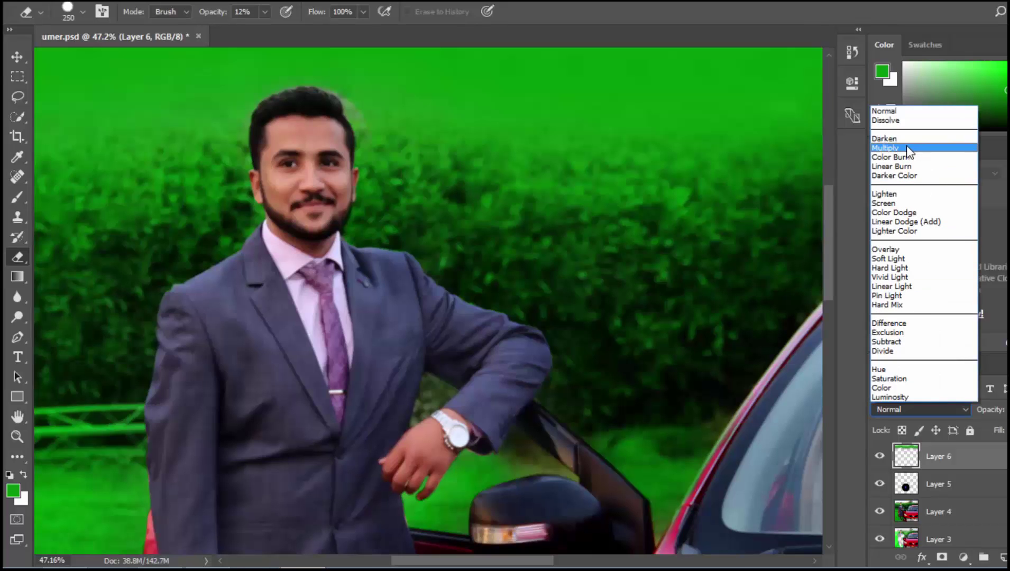
click(907, 202)
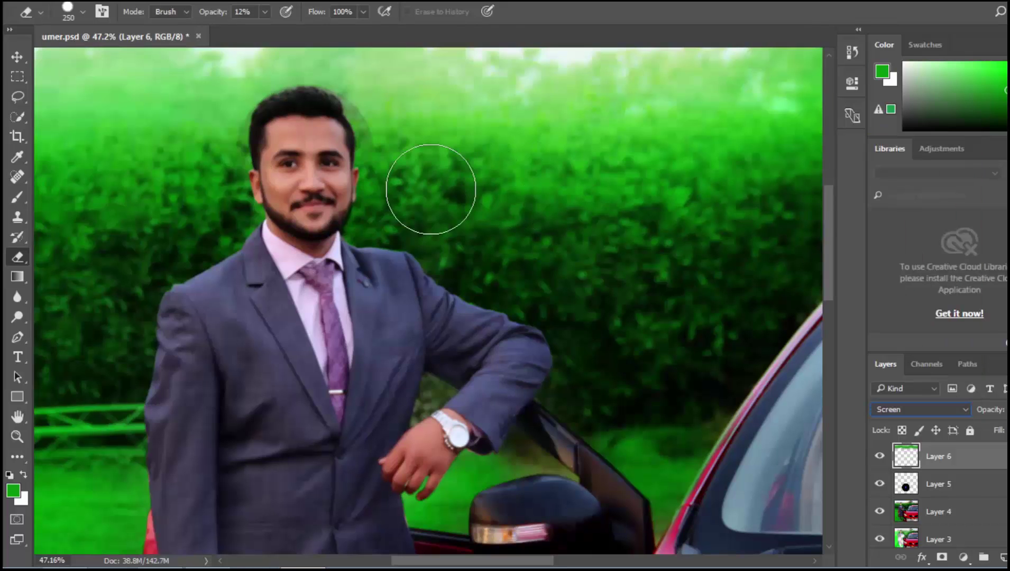
Switch the Eraser to a soft tip at 48% opacity and clear the green tint around the man's hair.
right_click(372, 185)
click(445, 256)
key(Return)
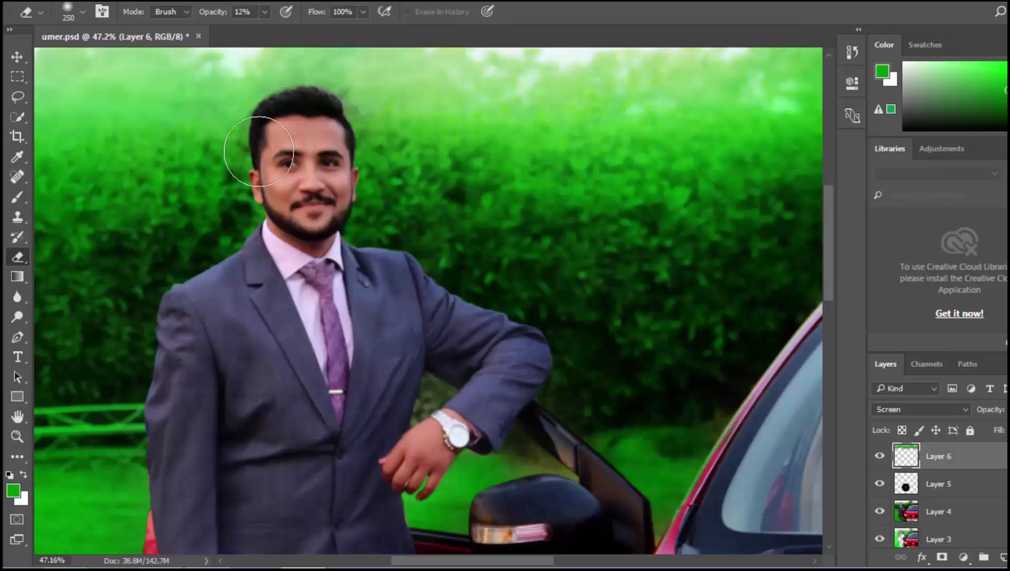
click(231, 15)
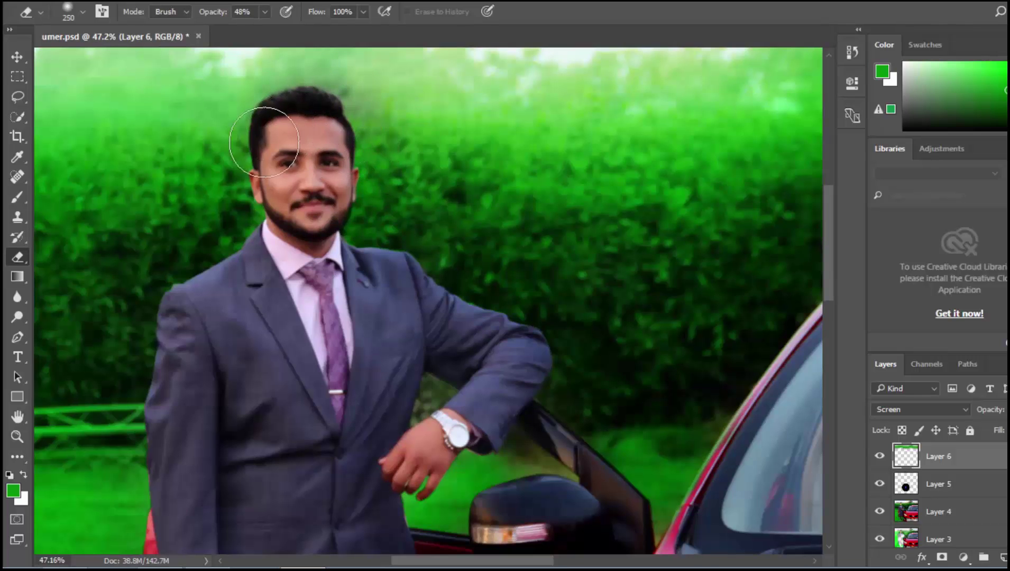
Erase the green tint from the sky above the hedge and around the trees across the full image width.
scroll(262, 160, down, 3)
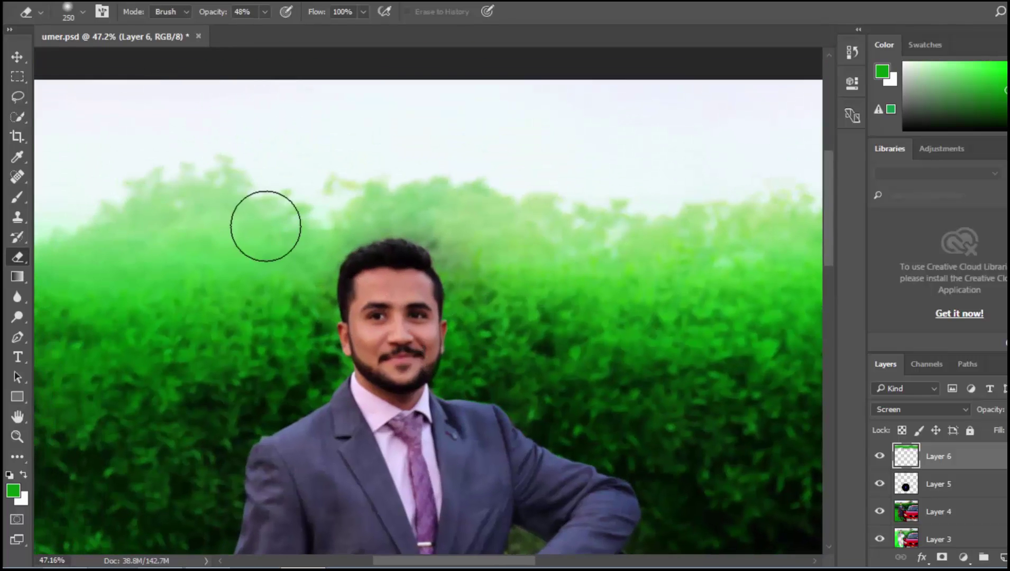
scroll(287, 231, down, 2)
scroll(287, 231, up, 4)
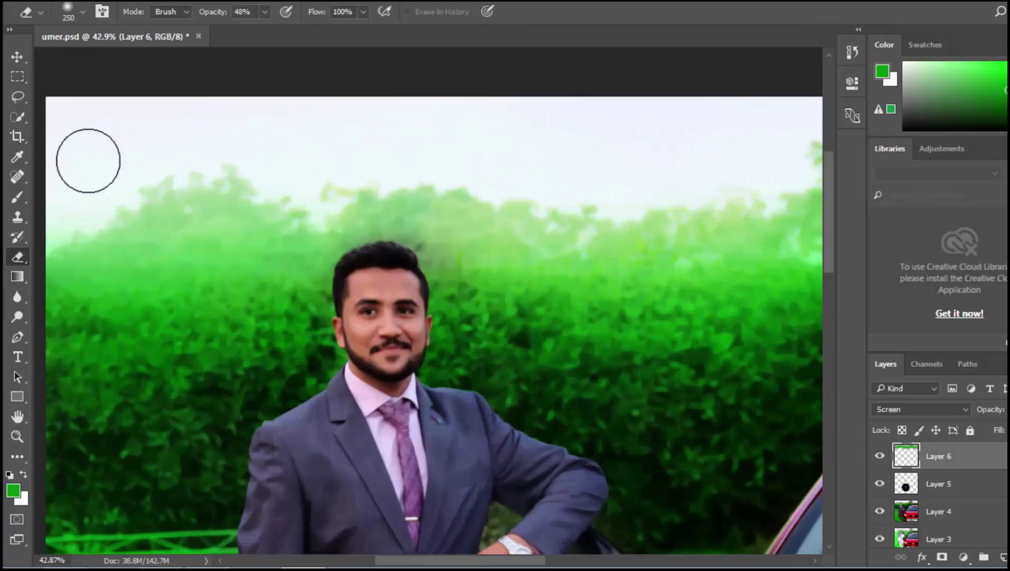
drag(125, 169, 151, 250)
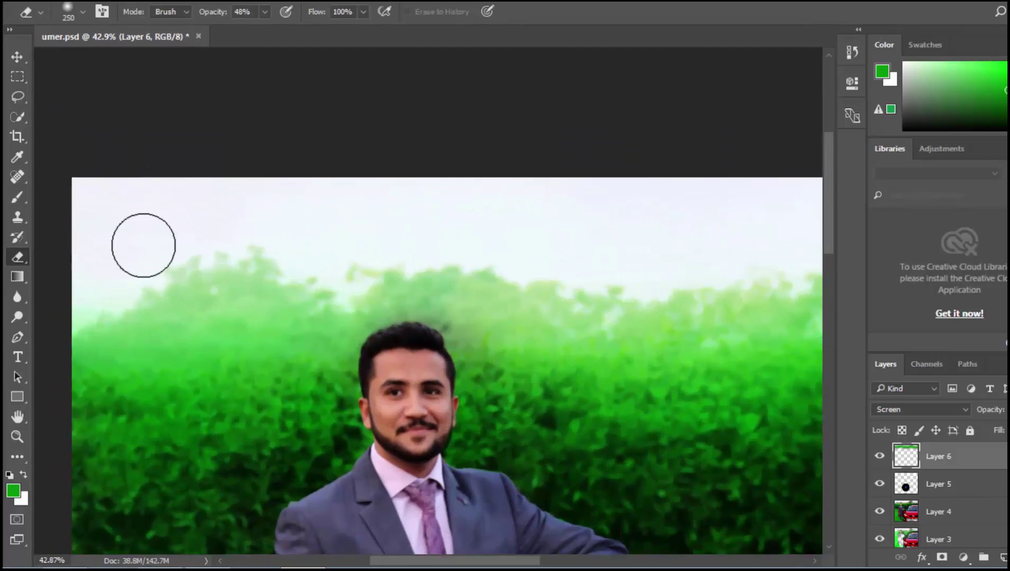
mouse_move(358, 223)
mouse_down()
mouse_move(588, 222)
mouse_move(691, 278)
mouse_up()
drag(578, 349, 463, 350)
drag(348, 217, 677, 211)
drag(558, 275, 357, 252)
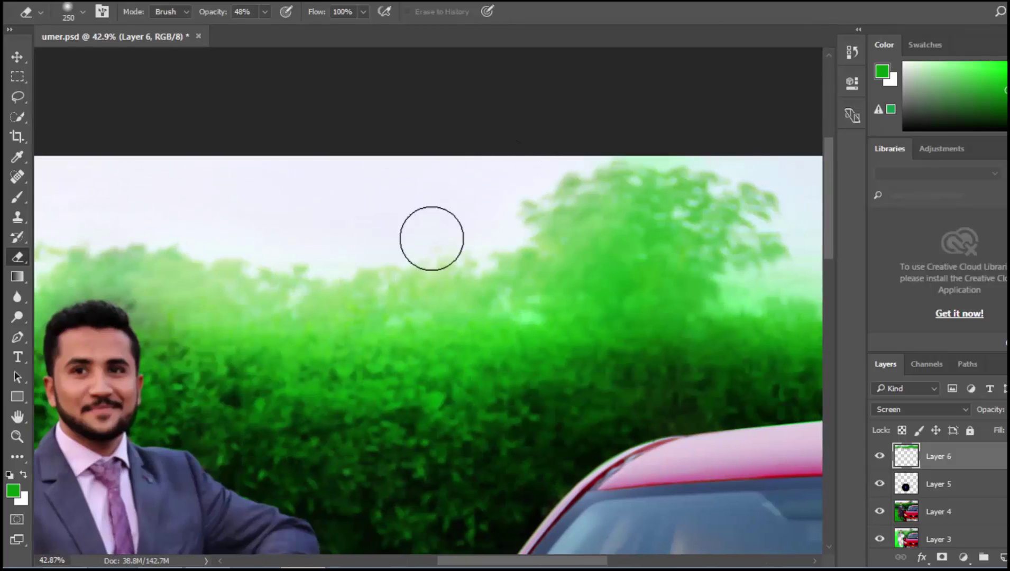
drag(801, 252, 575, 243)
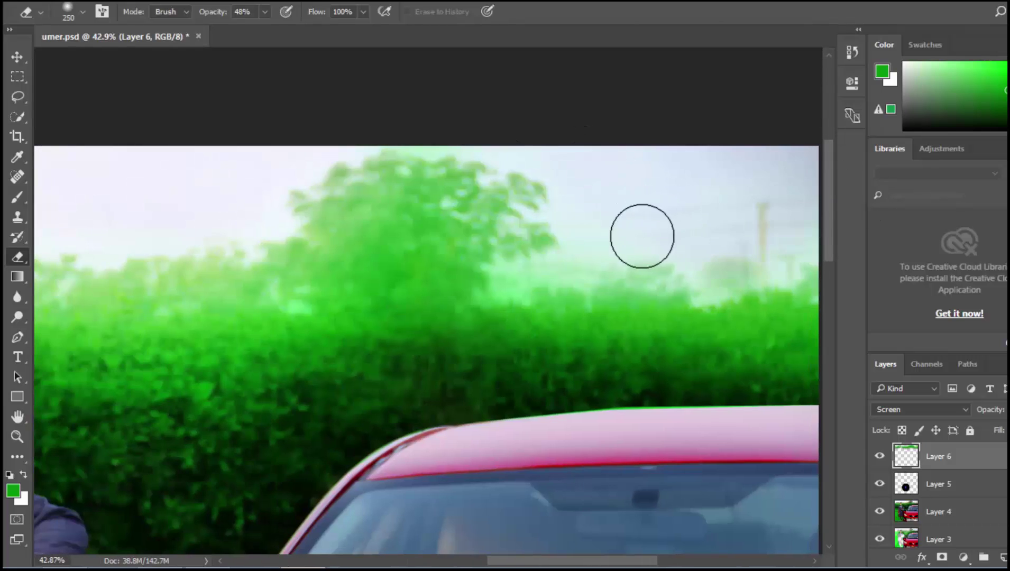
scroll(641, 236, down, 4)
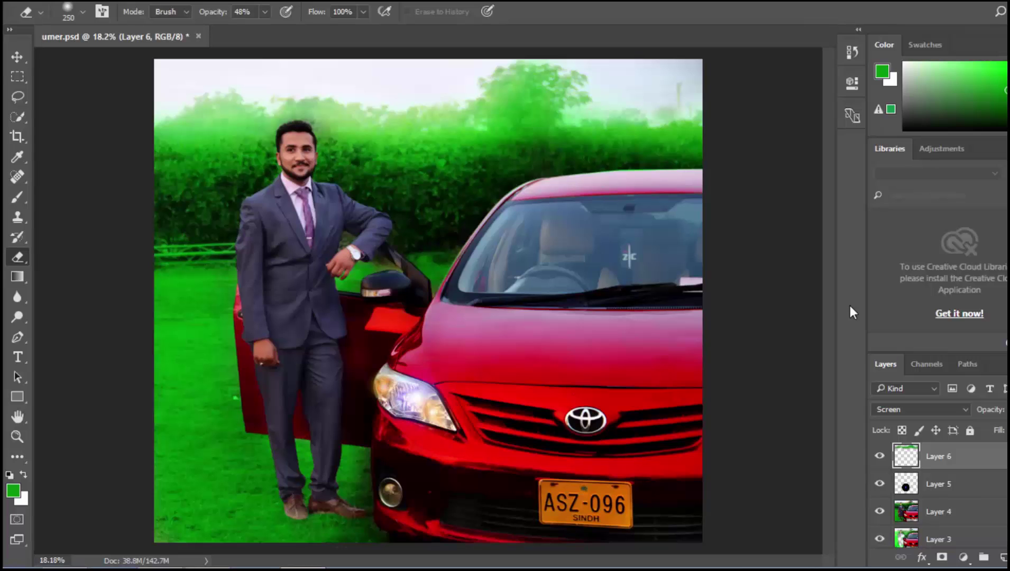
scroll(798, 295, down, 1)
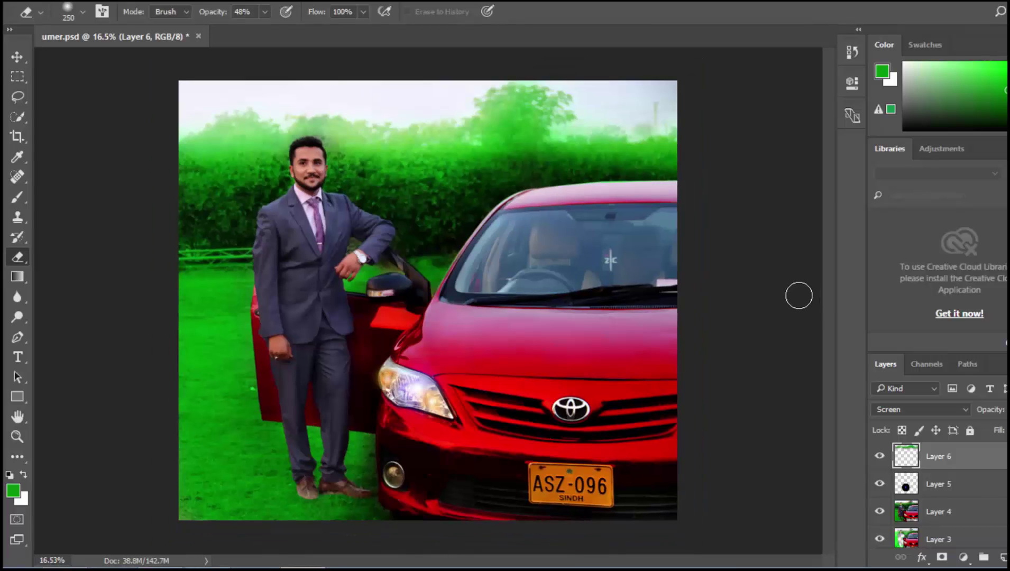